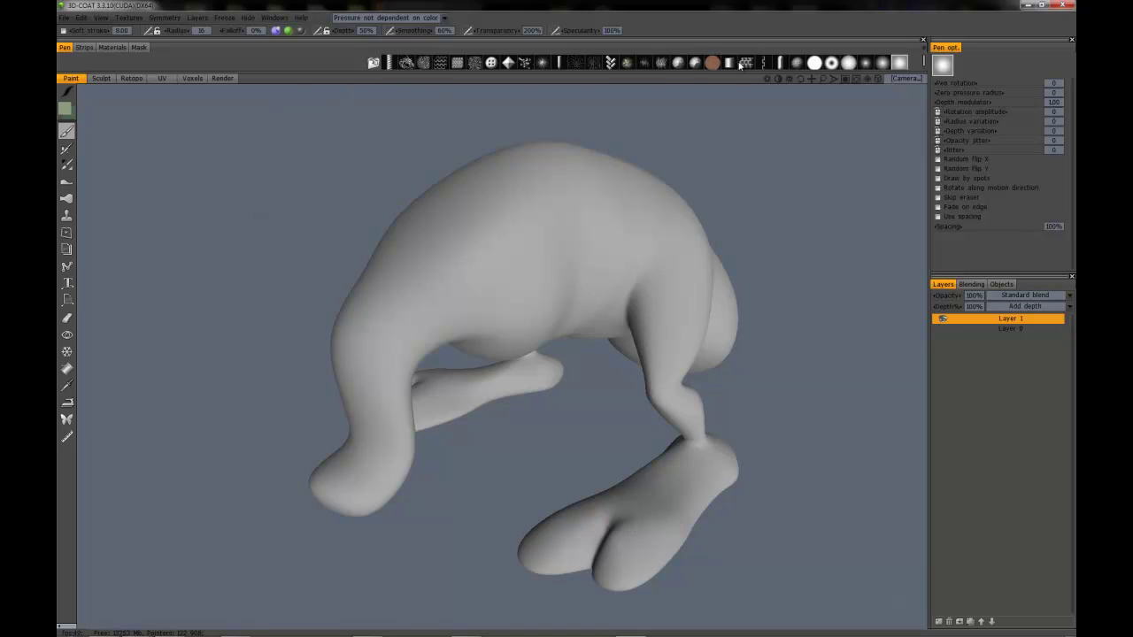
# Step: Select the scattered-dots pen alpha and open it for editing in the external editor, Photoshop
pyautogui.click(576, 63)
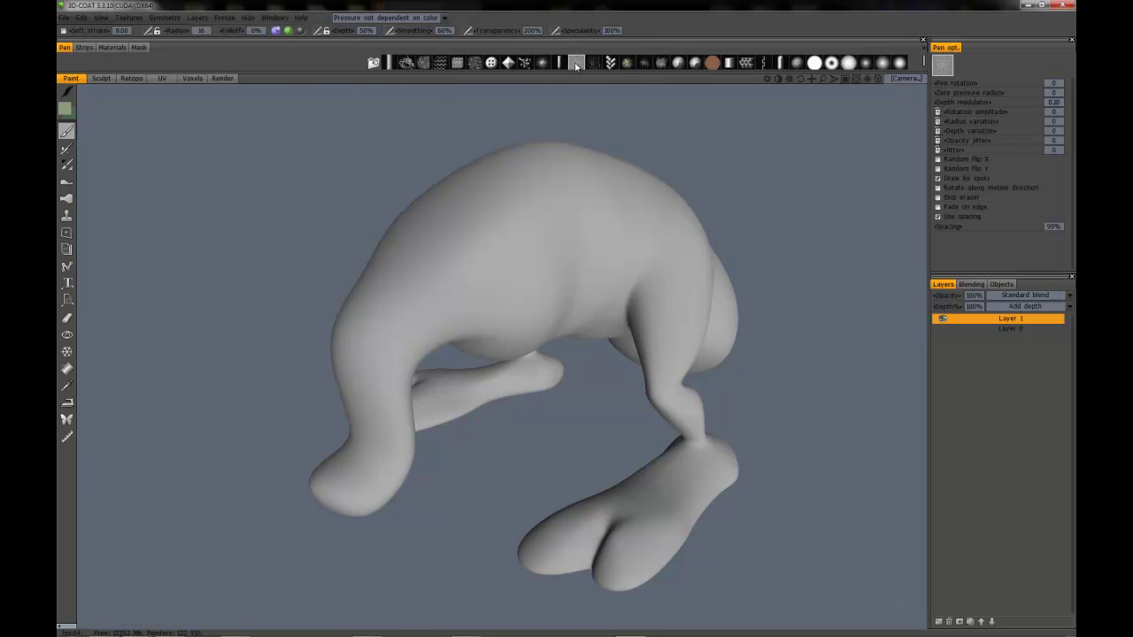
pyautogui.rightClick(578, 65)
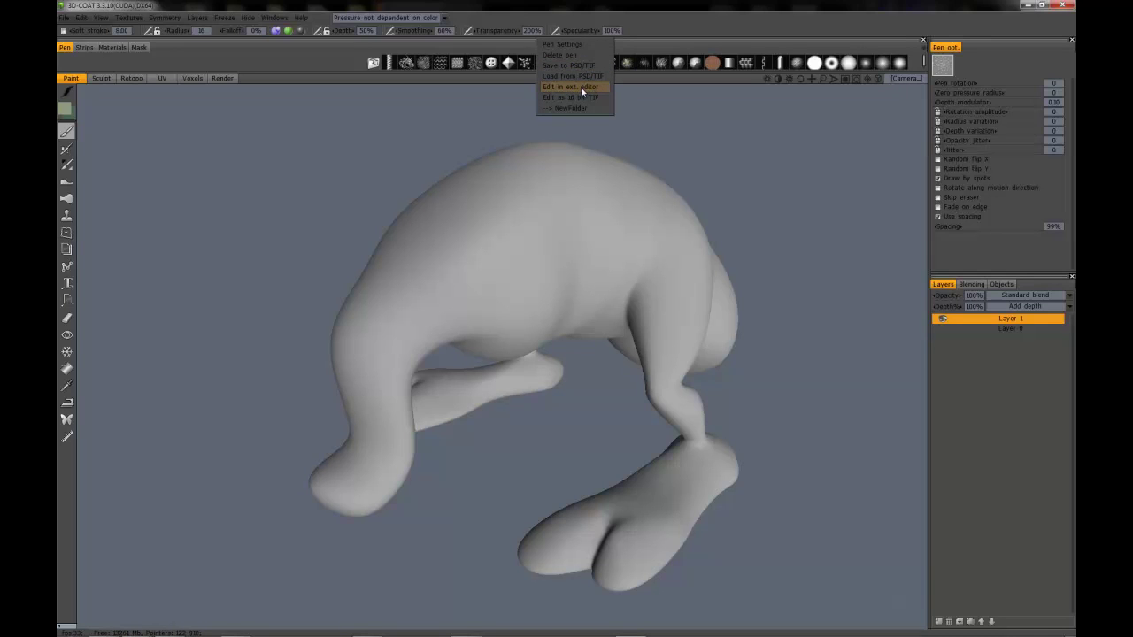
pyautogui.click(586, 87)
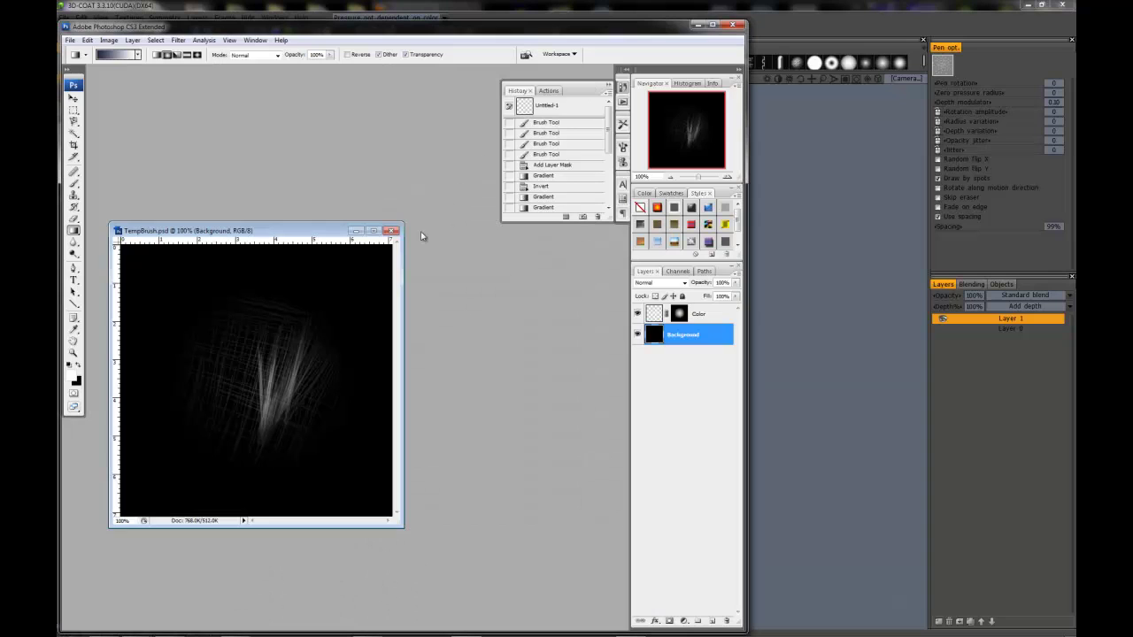
# Step: Minimize the TempBrush.psd document and move the pen.psd document to the middle of the workspace
pyautogui.moveTo(294, 232); pyautogui.dragTo(336, 262)
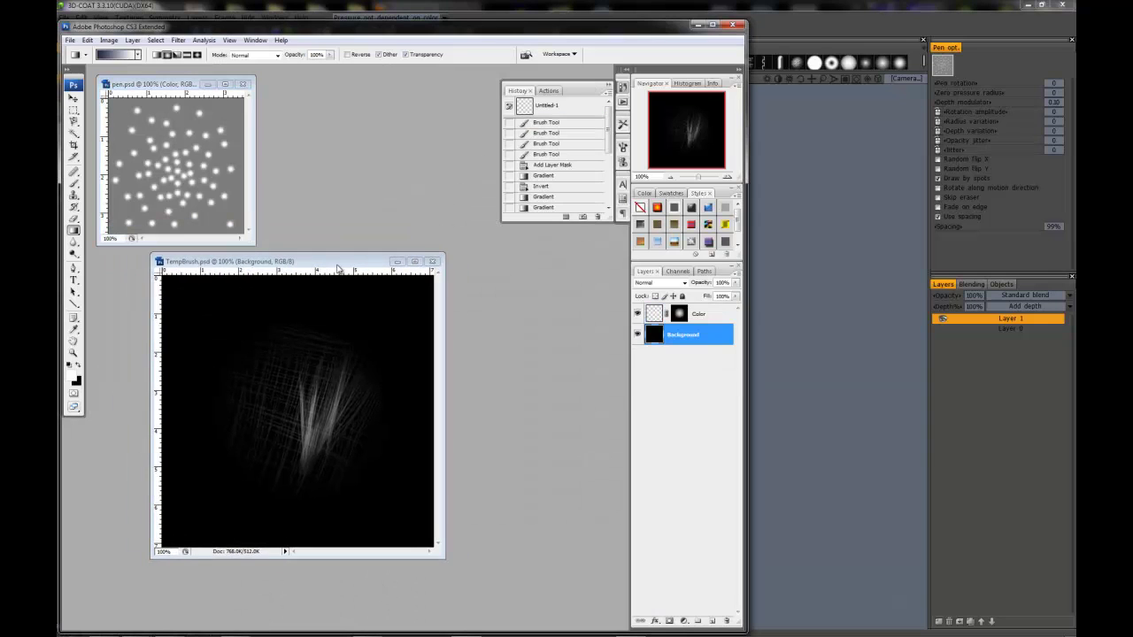
pyautogui.click(398, 262)
pyautogui.click(399, 262)
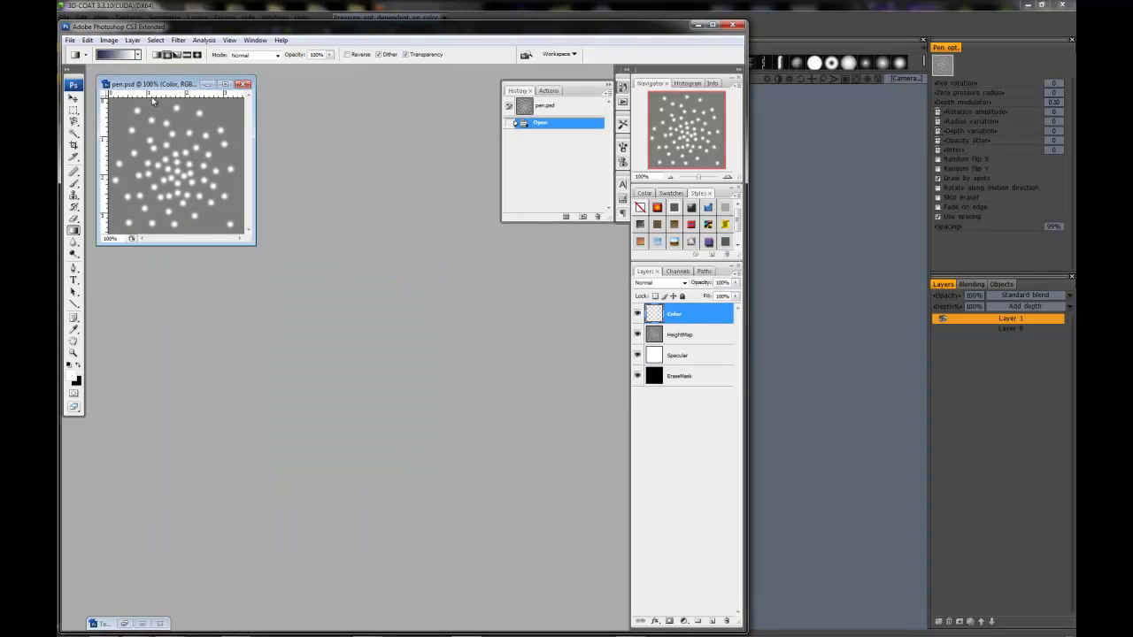
pyautogui.moveTo(148, 87); pyautogui.dragTo(366, 276)
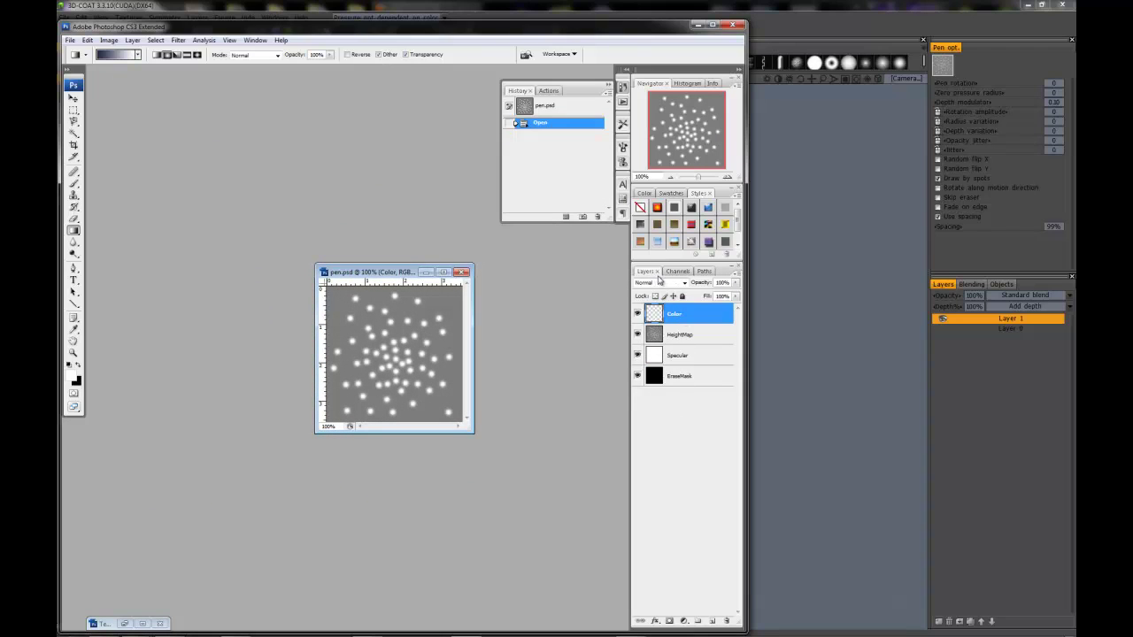
pyautogui.moveTo(387, 277); pyautogui.dragTo(384, 268)
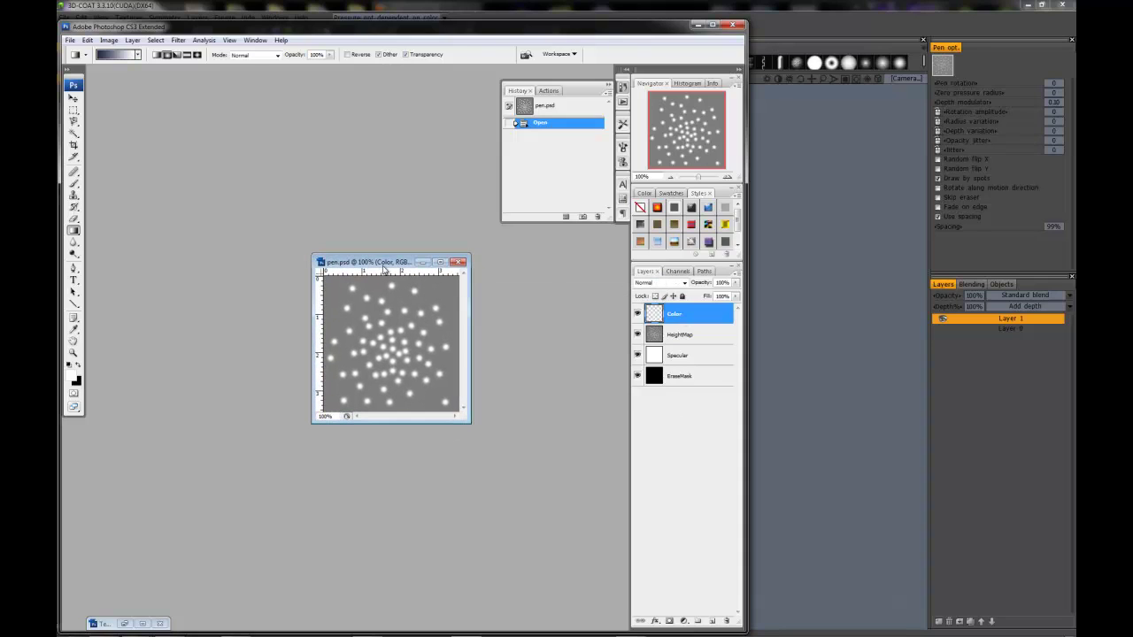
# Step: Hide the Color, HeightMap and Specular layers of pen.psd to examine the EraseMask layer alone
pyautogui.click(638, 314)
pyautogui.click(638, 335)
pyautogui.click(638, 355)
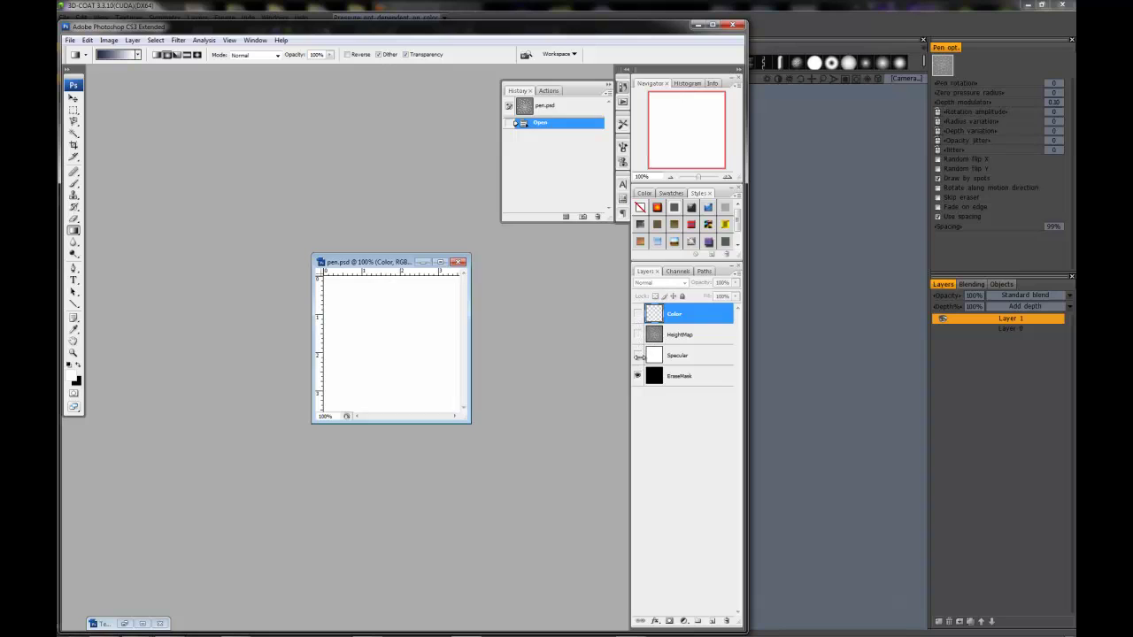
pyautogui.moveTo(364, 265); pyautogui.dragTo(420, 272)
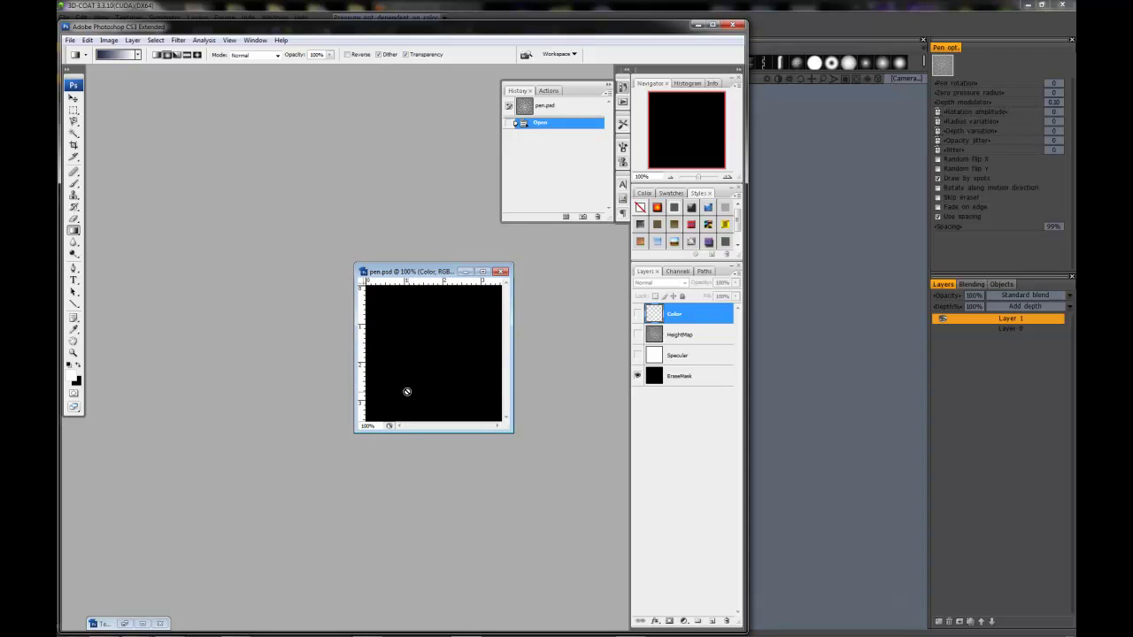
# Step: Show the Specular layer and then the HeightMap layer of pen.psd to examine each one's content
pyautogui.click(675, 359)
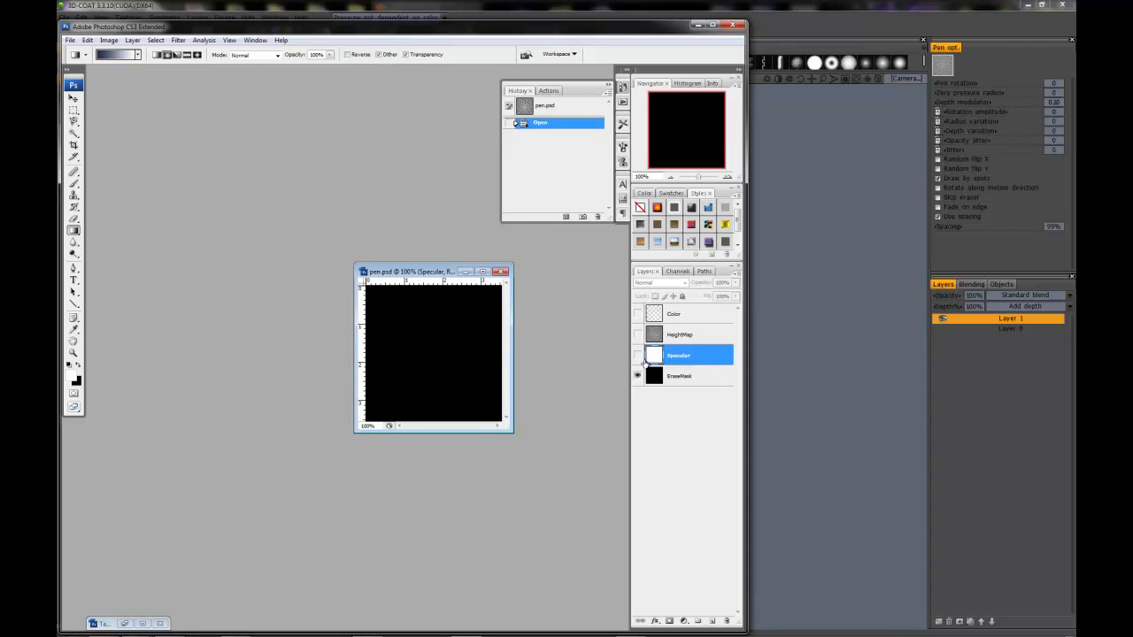
pyautogui.click(638, 355)
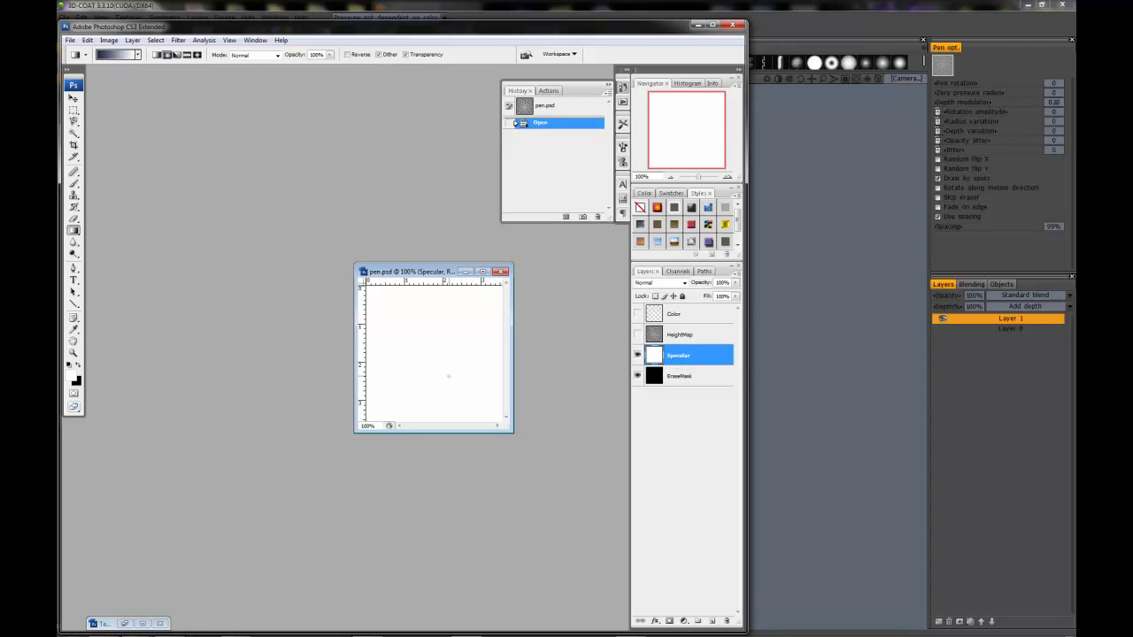
pyautogui.moveTo(409, 273); pyautogui.dragTo(383, 273)
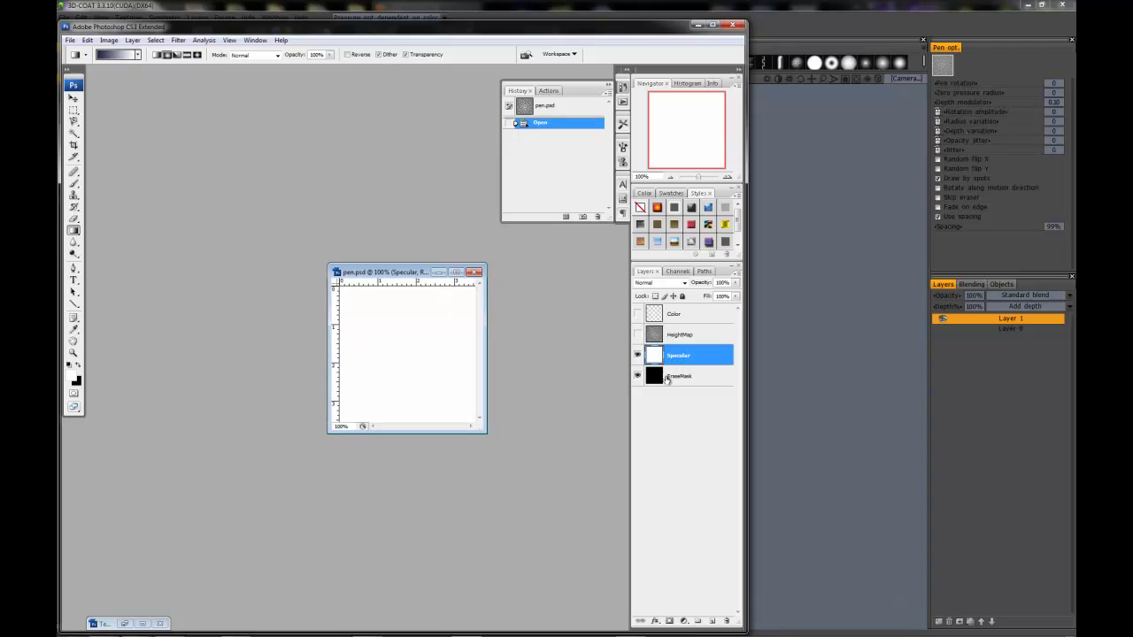
pyautogui.click(637, 335)
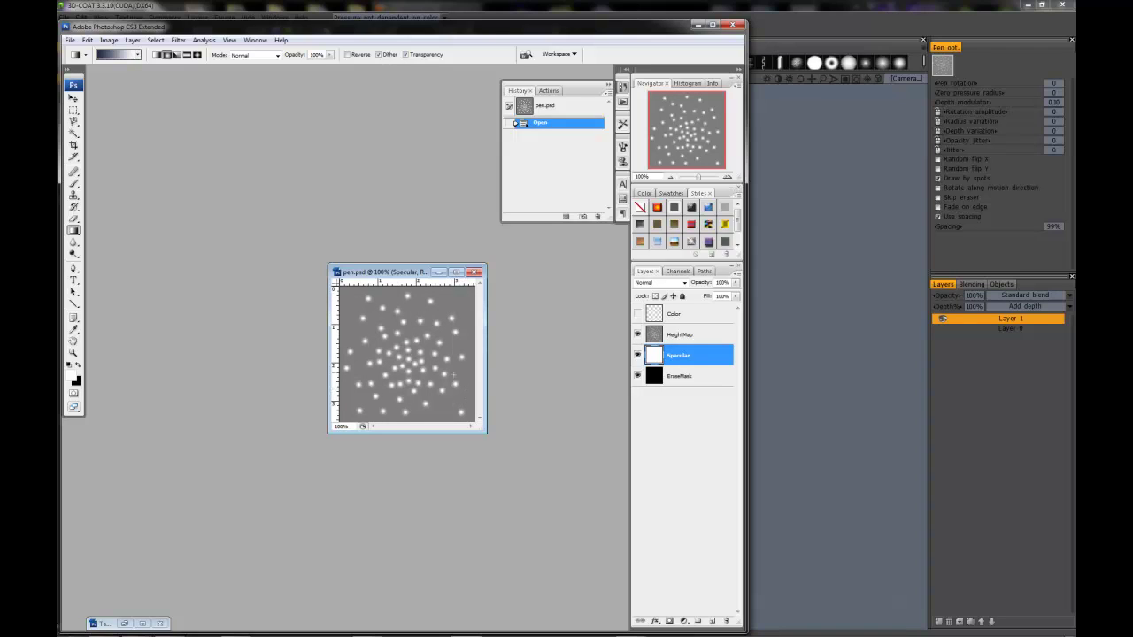
pyautogui.moveTo(403, 272); pyautogui.dragTo(386, 275)
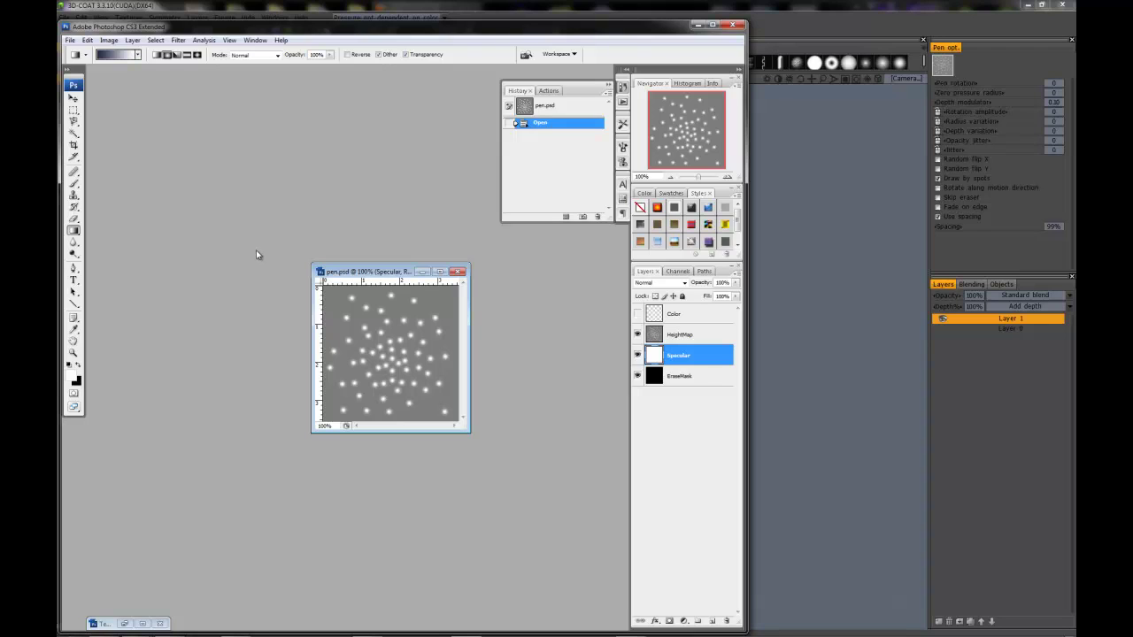
pyautogui.moveTo(390, 275); pyautogui.dragTo(403, 286)
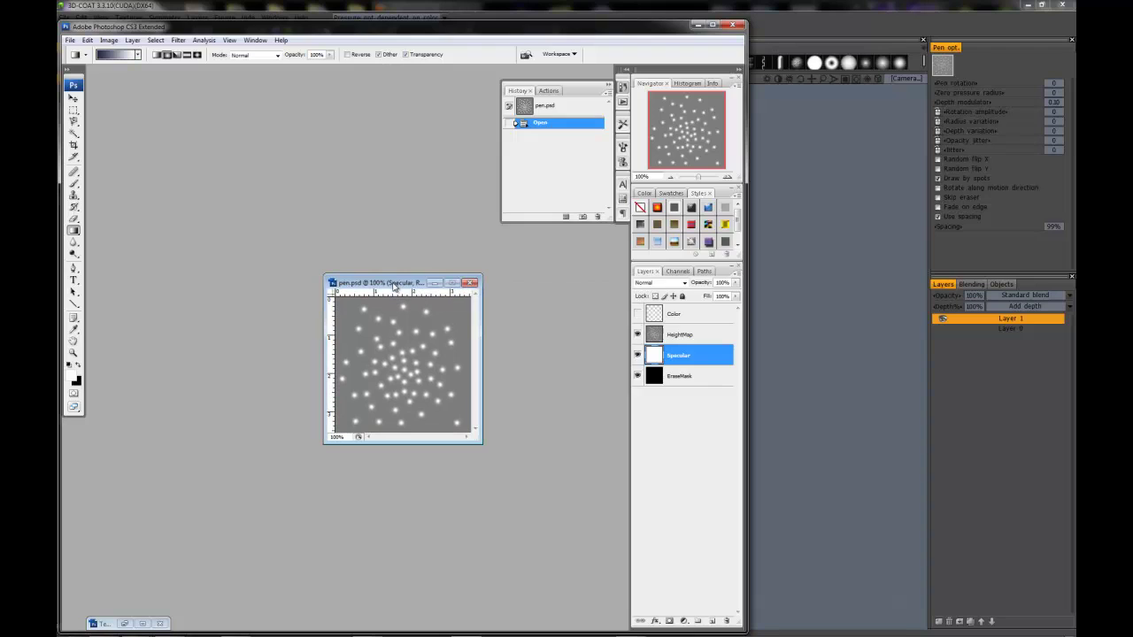
# Step: Show the Color layer and hide HeightMap and Specular to examine the color dots over the EraseMask
pyautogui.click(637, 313)
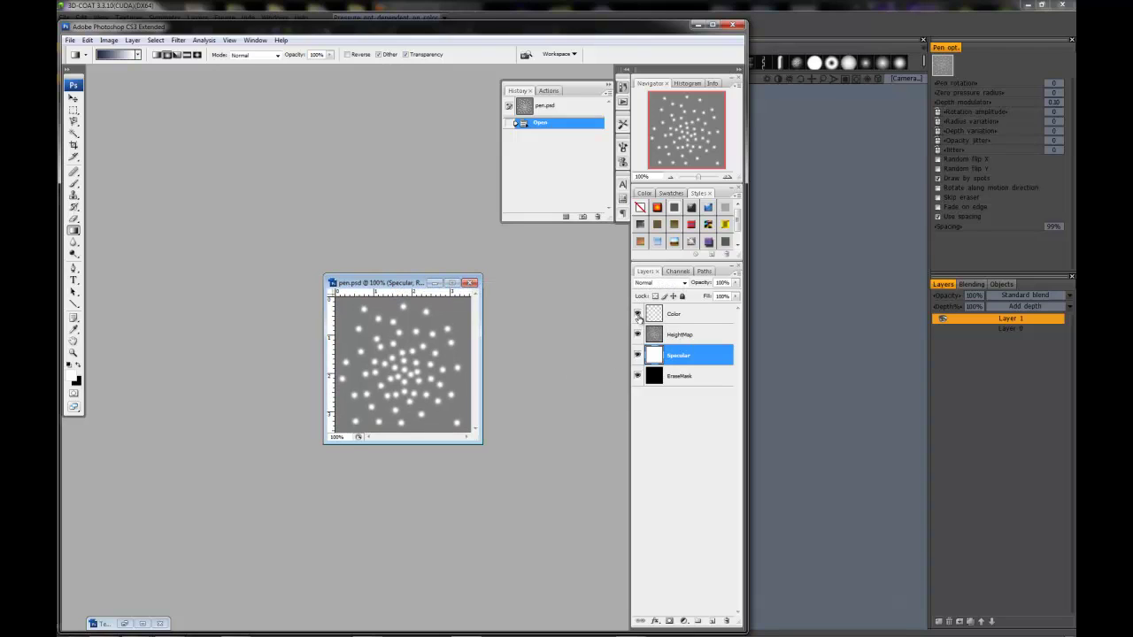
pyautogui.click(637, 334)
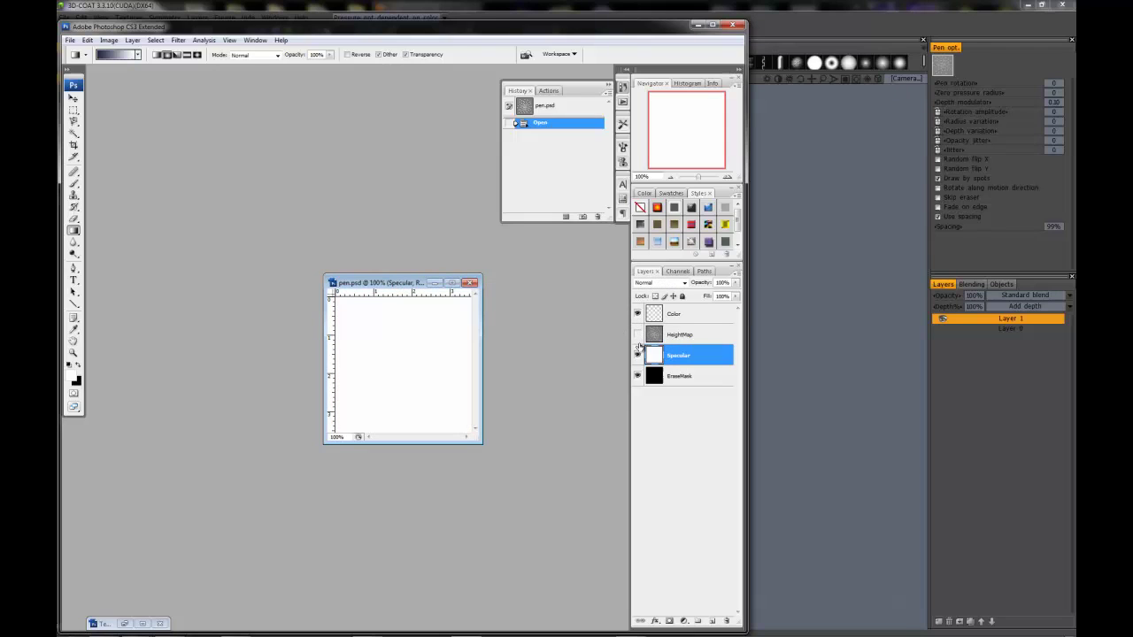
pyautogui.click(637, 355)
pyautogui.moveTo(405, 290); pyautogui.dragTo(413, 290)
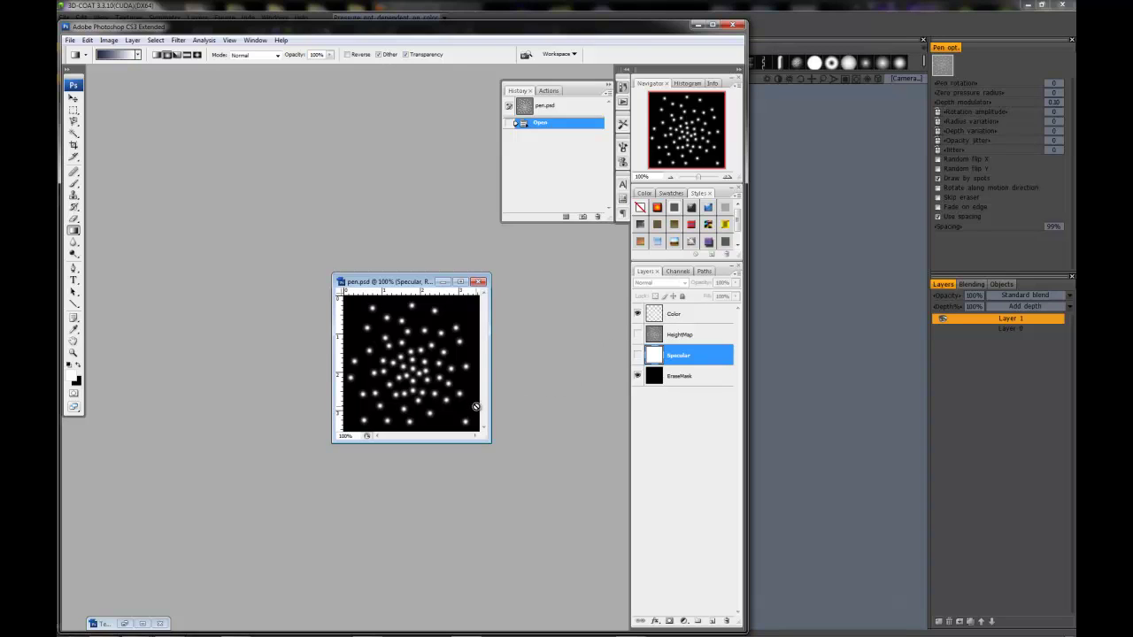
# Step: Switch to 3D-Coat to view the paint color picker, cancel it, and return to Photoshop
pyautogui.click(771, 25)
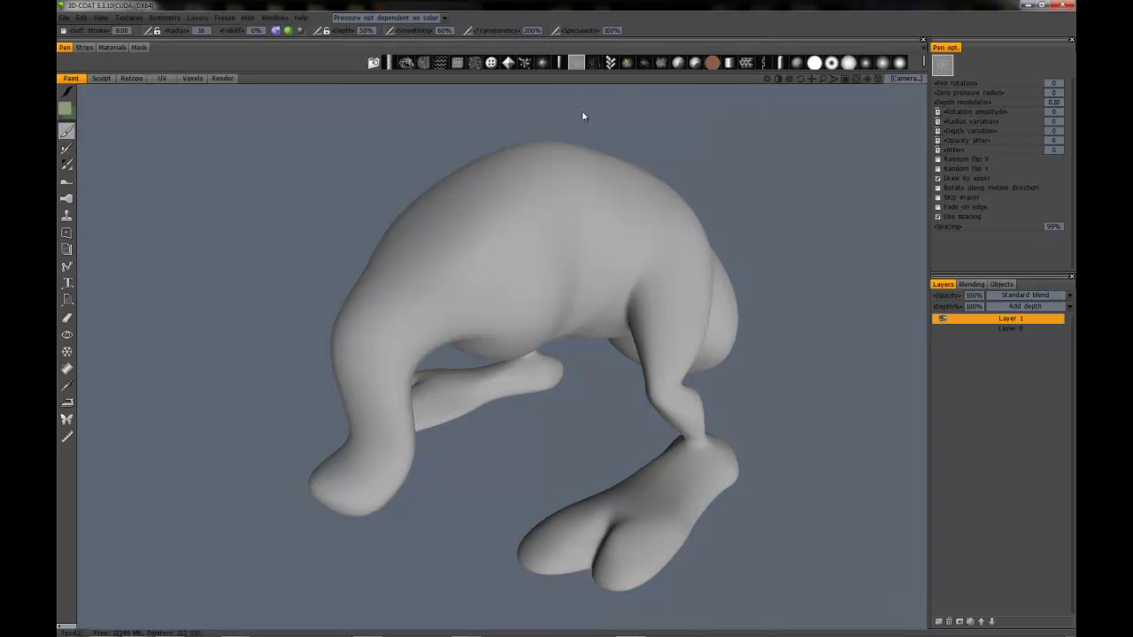
pyautogui.click(68, 111)
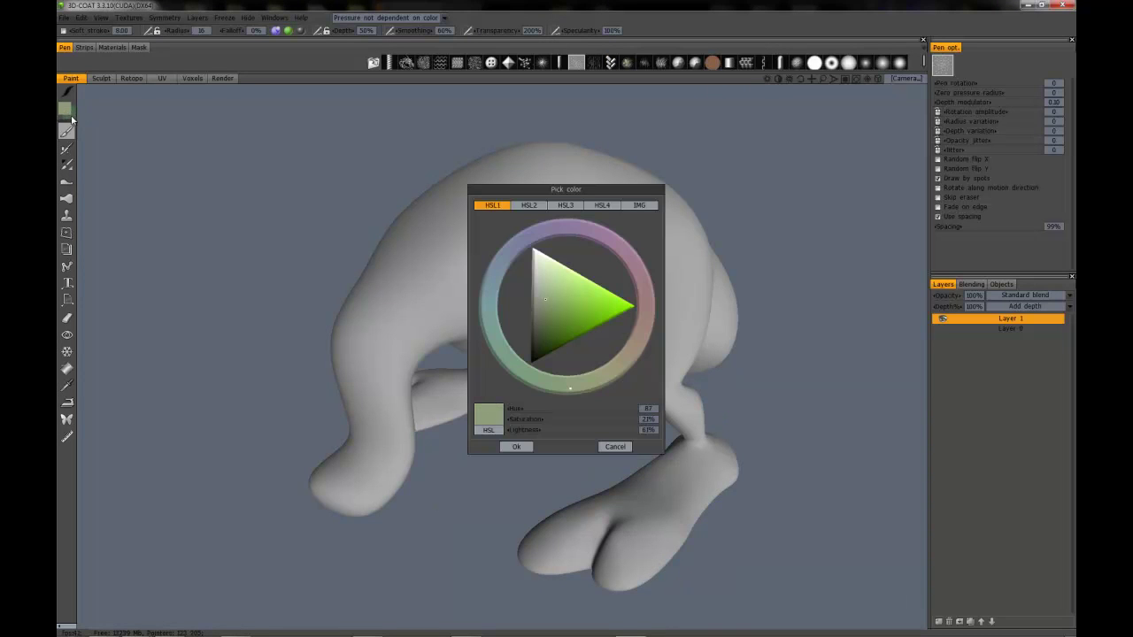
pyautogui.click(616, 450)
pyautogui.click(466, 627)
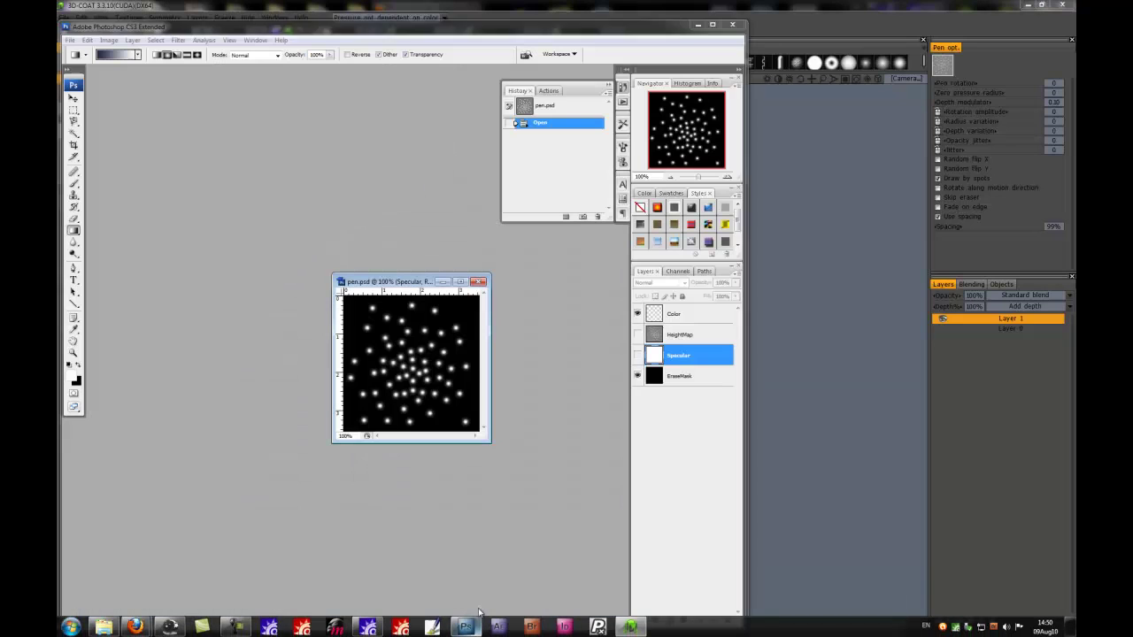
# Step: Make the HeightMap and Specular layers of pen.psd visible again
pyautogui.click(638, 334)
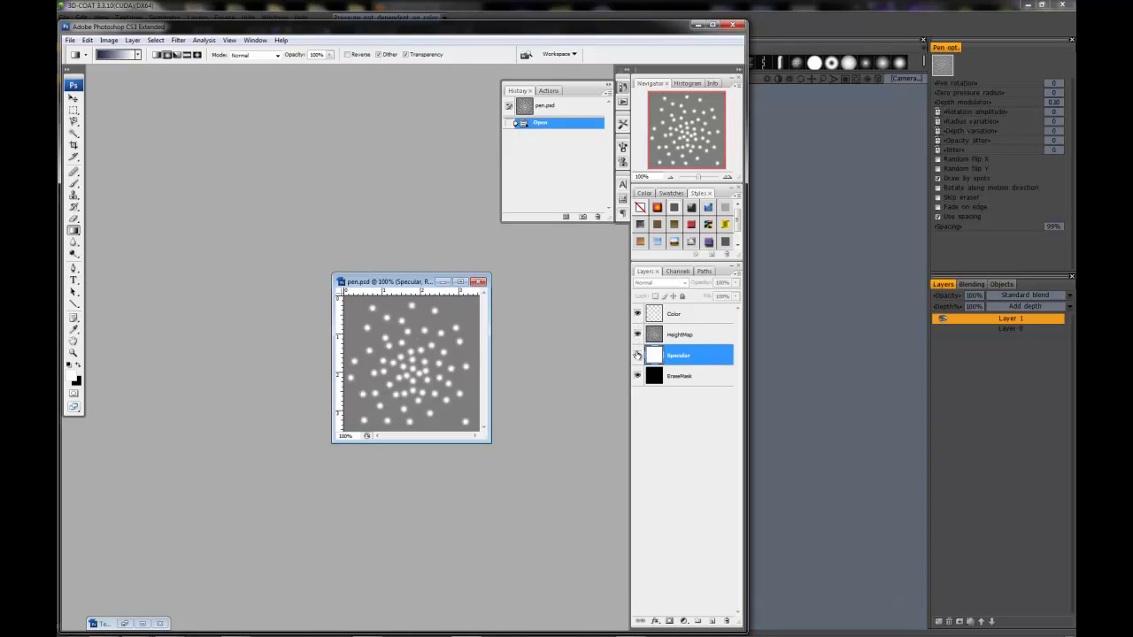
pyautogui.click(638, 355)
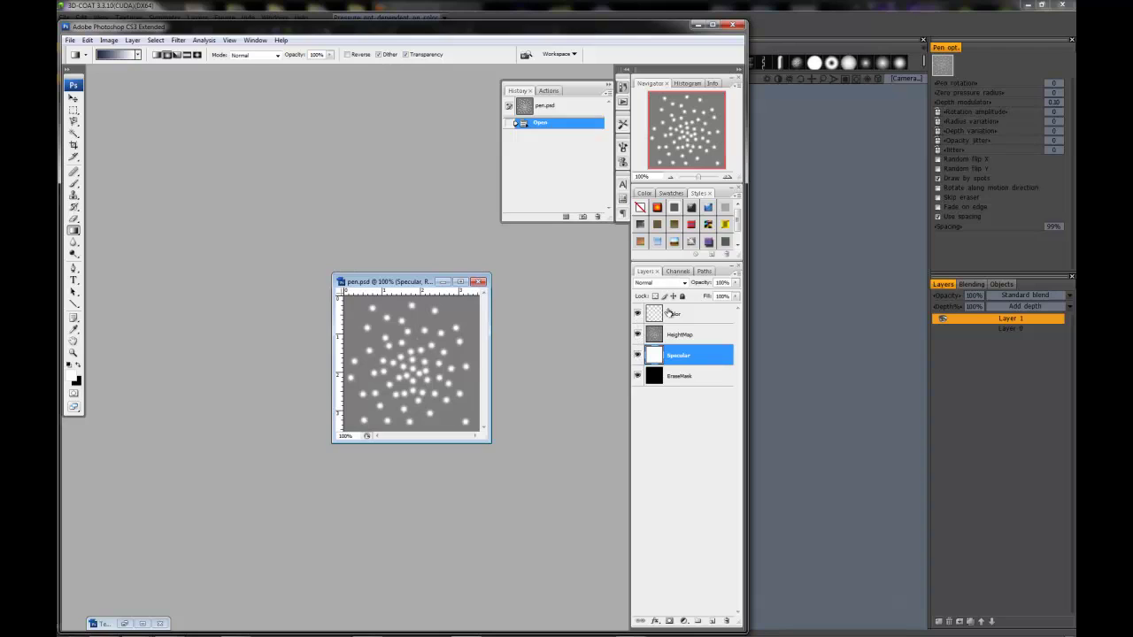
pyautogui.moveTo(416, 294); pyautogui.dragTo(423, 296)
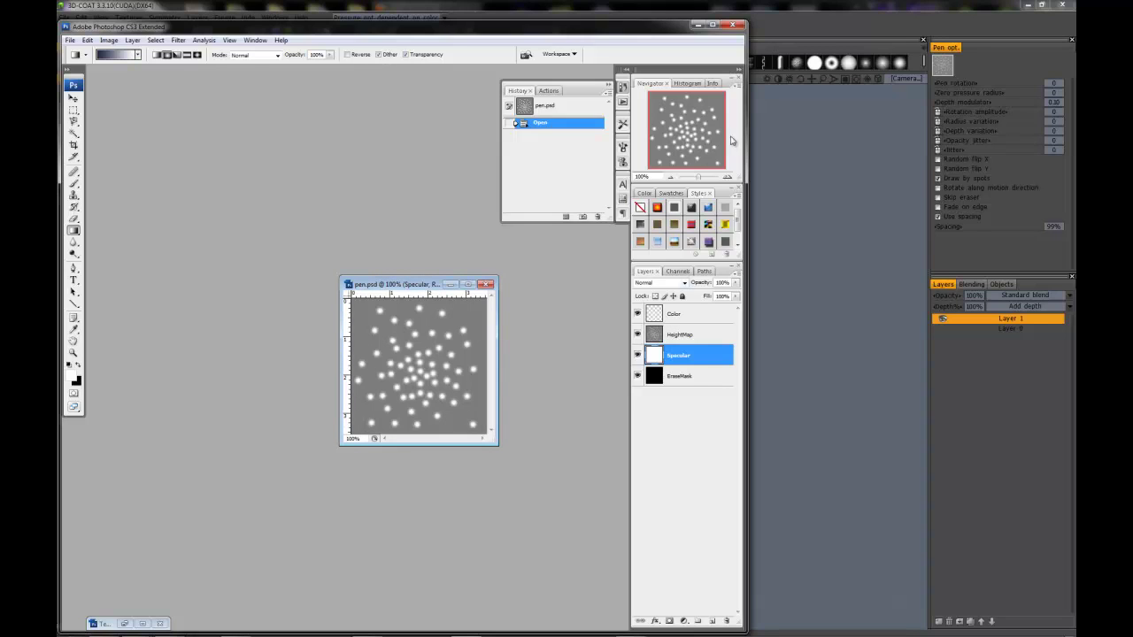
pyautogui.click(767, 35)
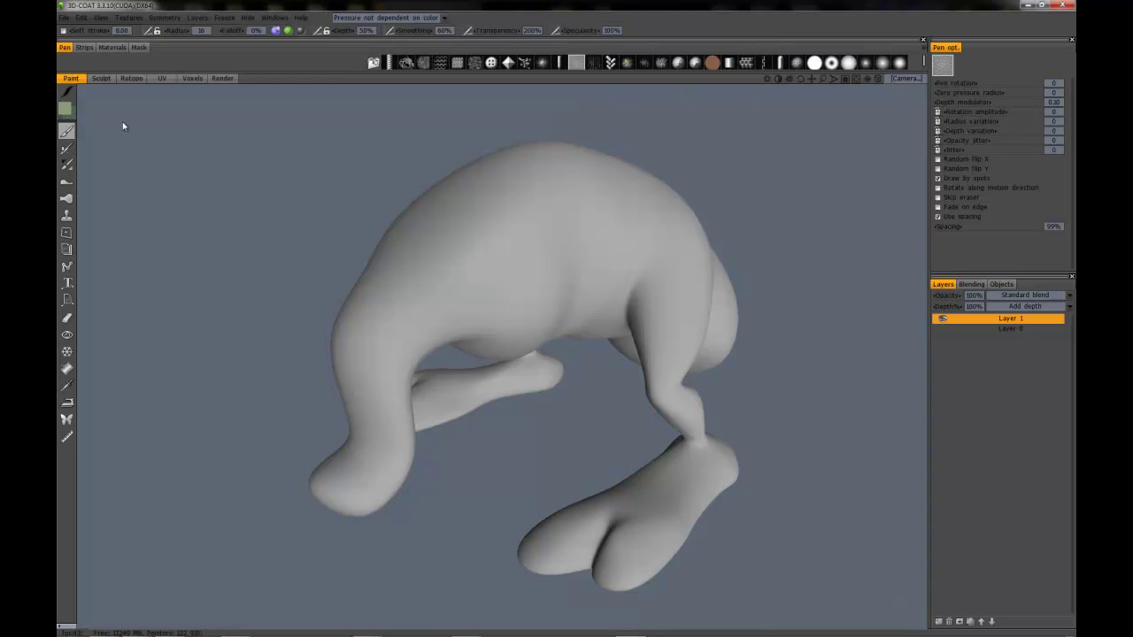
pyautogui.hotkey('alt', 'Tab')
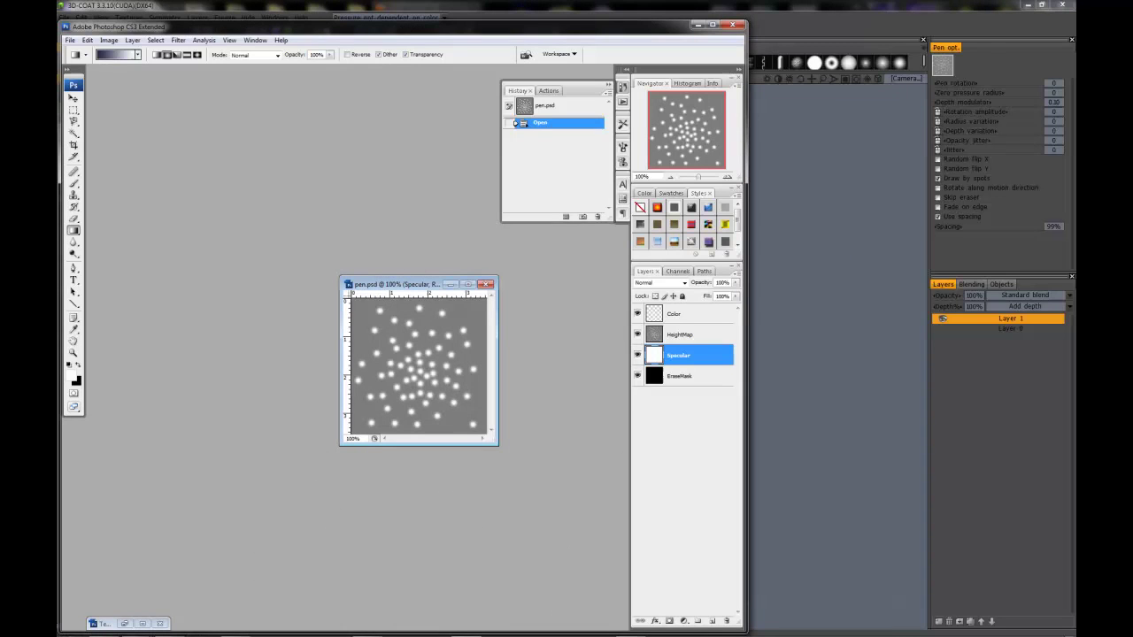
pyautogui.moveTo(409, 284); pyautogui.dragTo(427, 275)
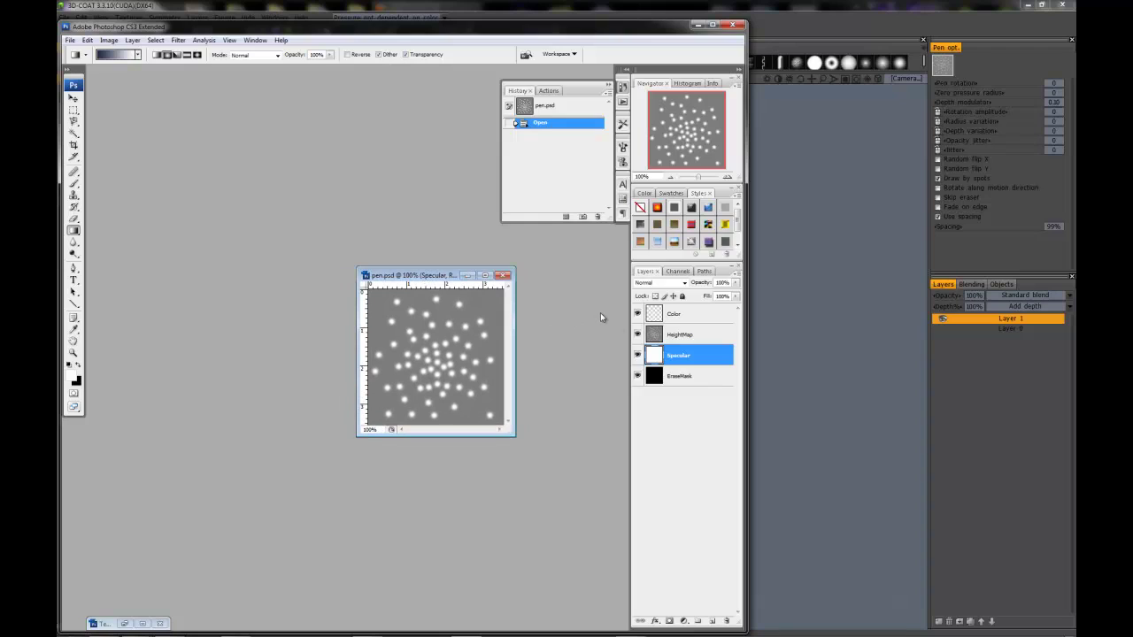
# Step: Select the Color, HeightMap, Specular and EraseMask layers of pen.psd one after another to review their names
pyautogui.click(675, 316)
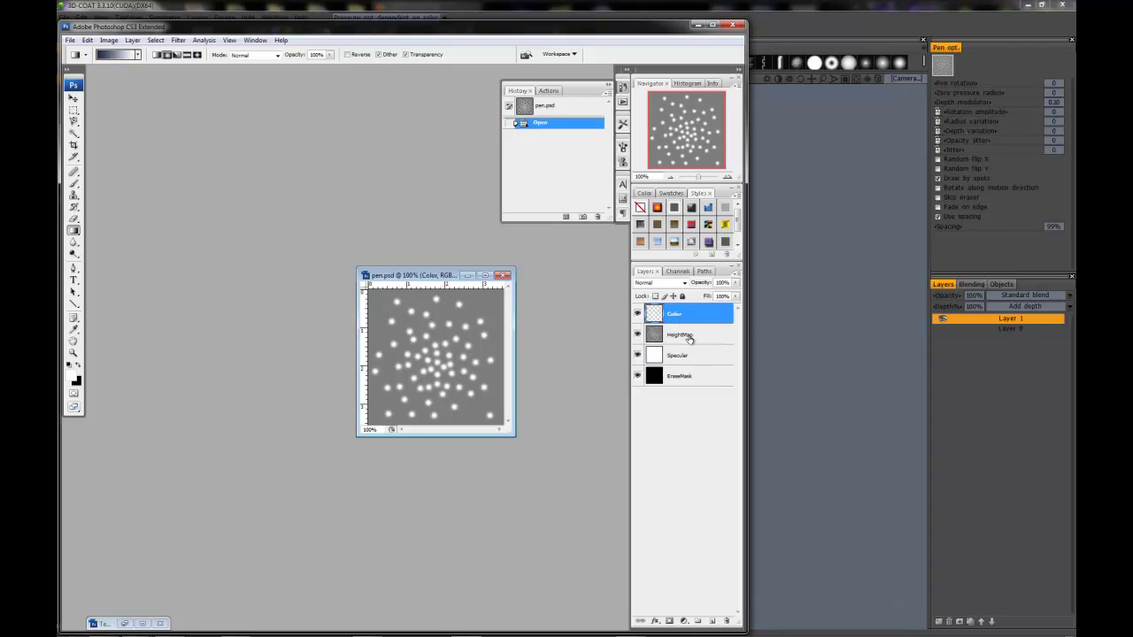
pyautogui.click(690, 340)
pyautogui.click(687, 363)
pyautogui.click(689, 378)
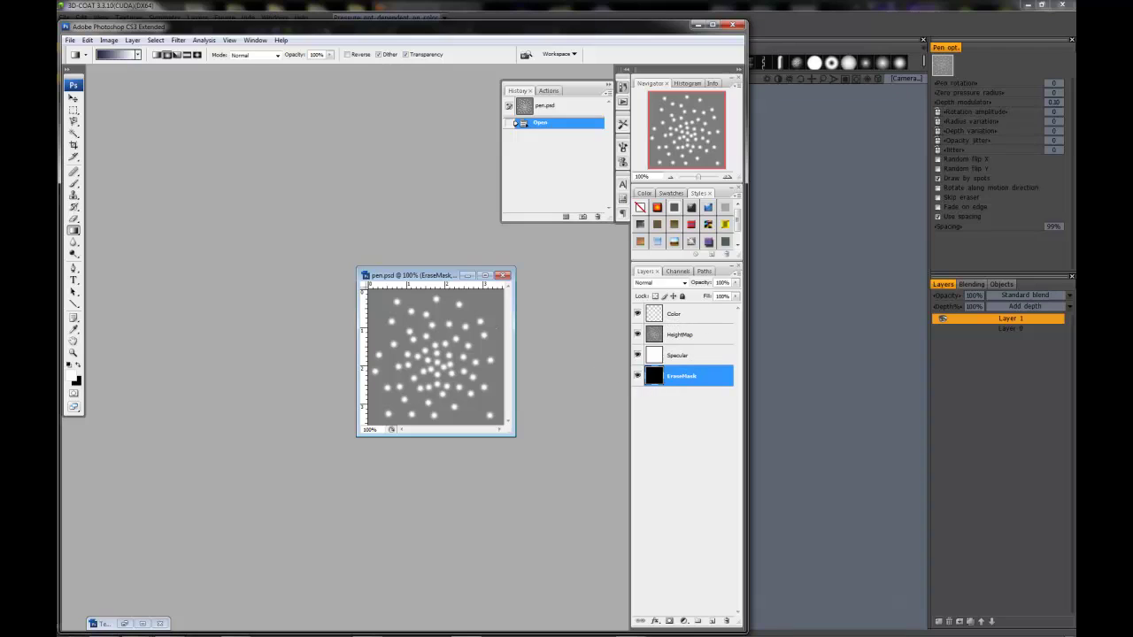
pyautogui.moveTo(395, 281); pyautogui.dragTo(373, 290)
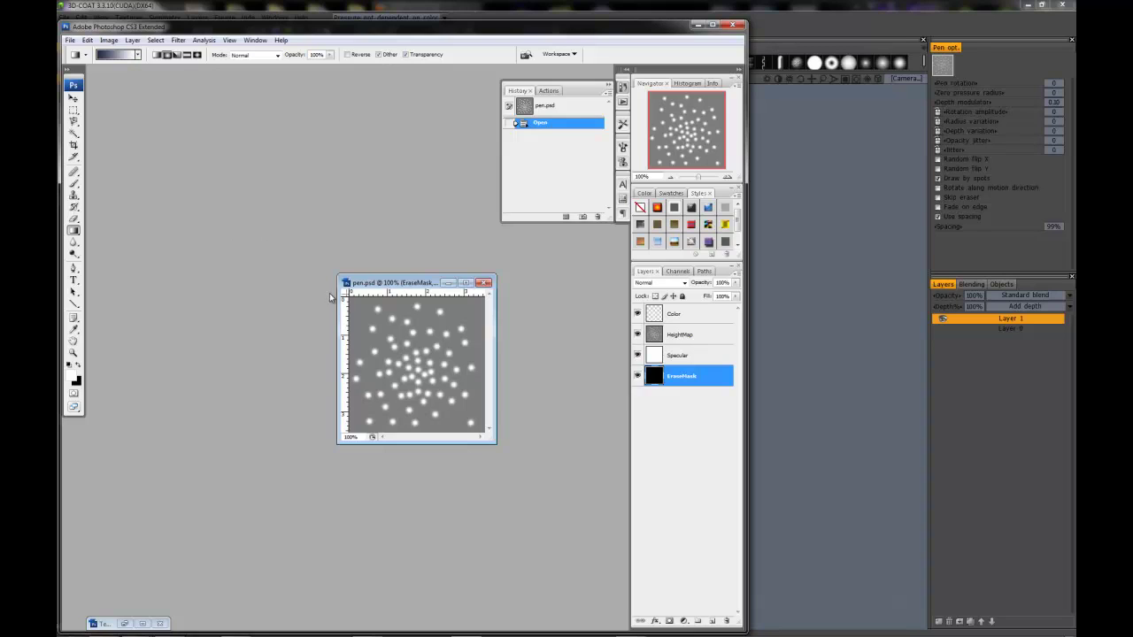
# Step: Minimize pen.psd, restore the TempBrush.psd document and place it in the middle of the workspace
pyautogui.click(449, 284)
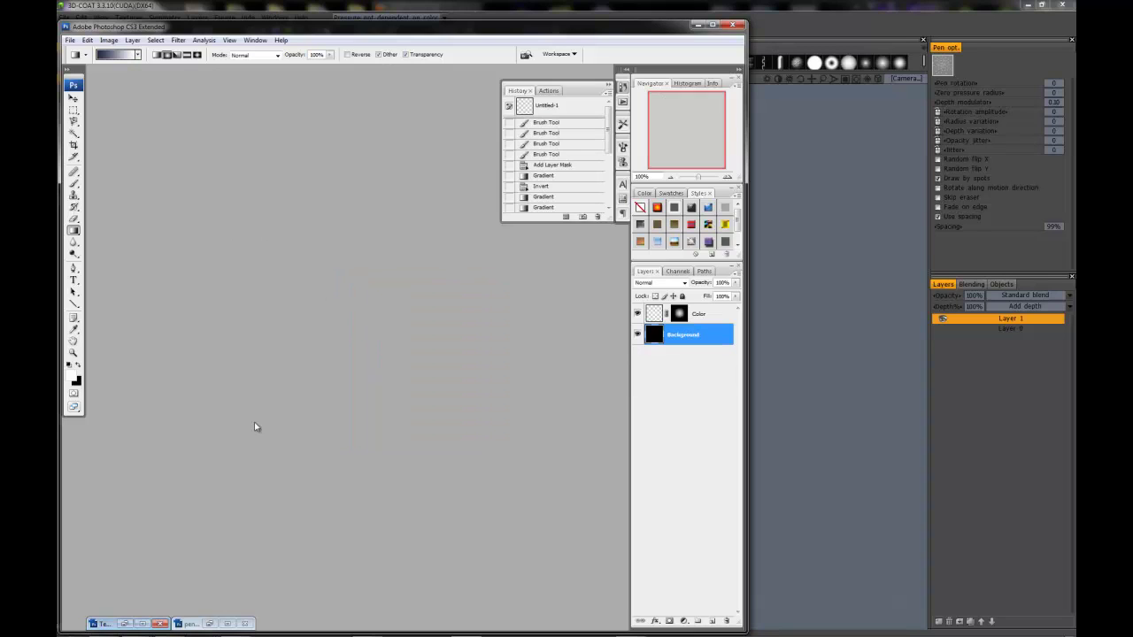
pyautogui.click(125, 624)
pyautogui.moveTo(296, 263); pyautogui.dragTo(285, 199)
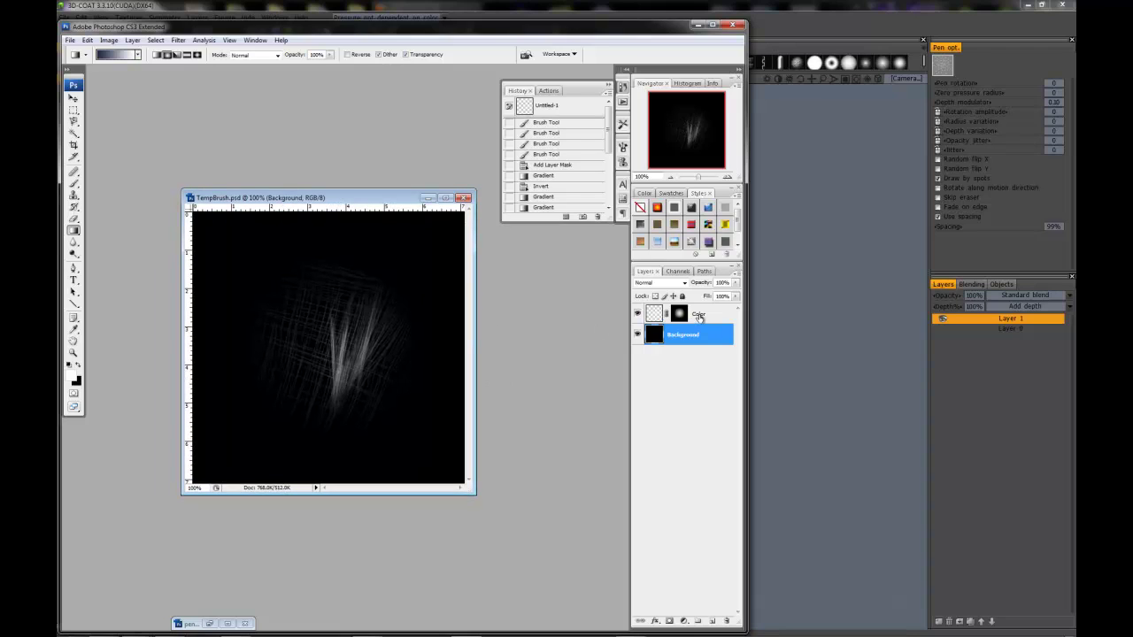
# Step: Rename the Background layer of TempBrush.psd as EraseMask
pyautogui.click(698, 317)
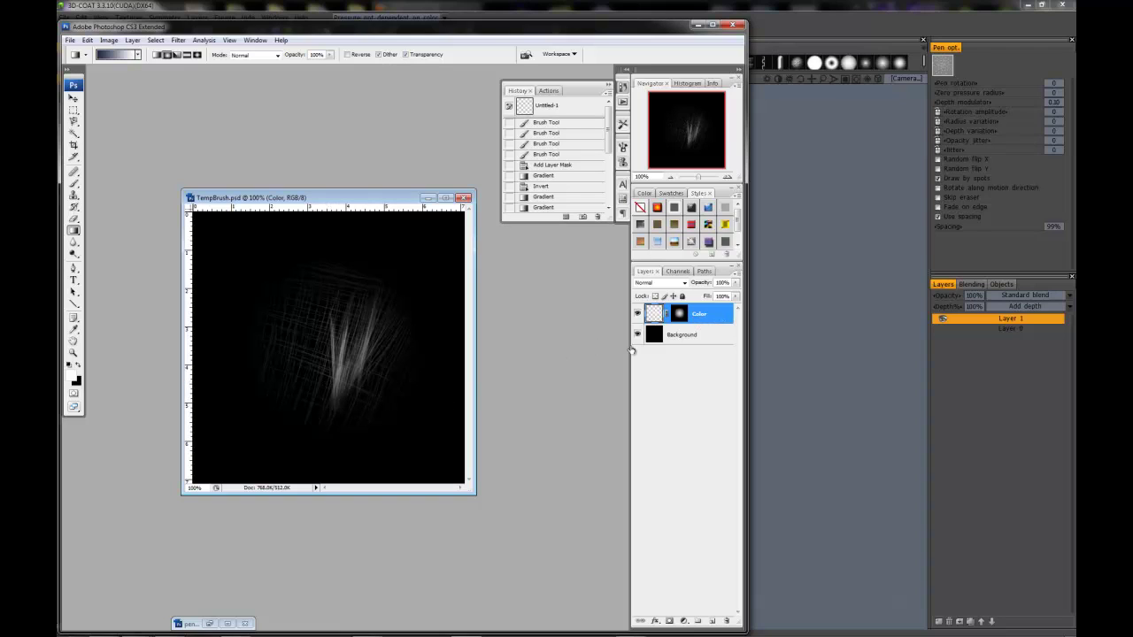
pyautogui.click(679, 336)
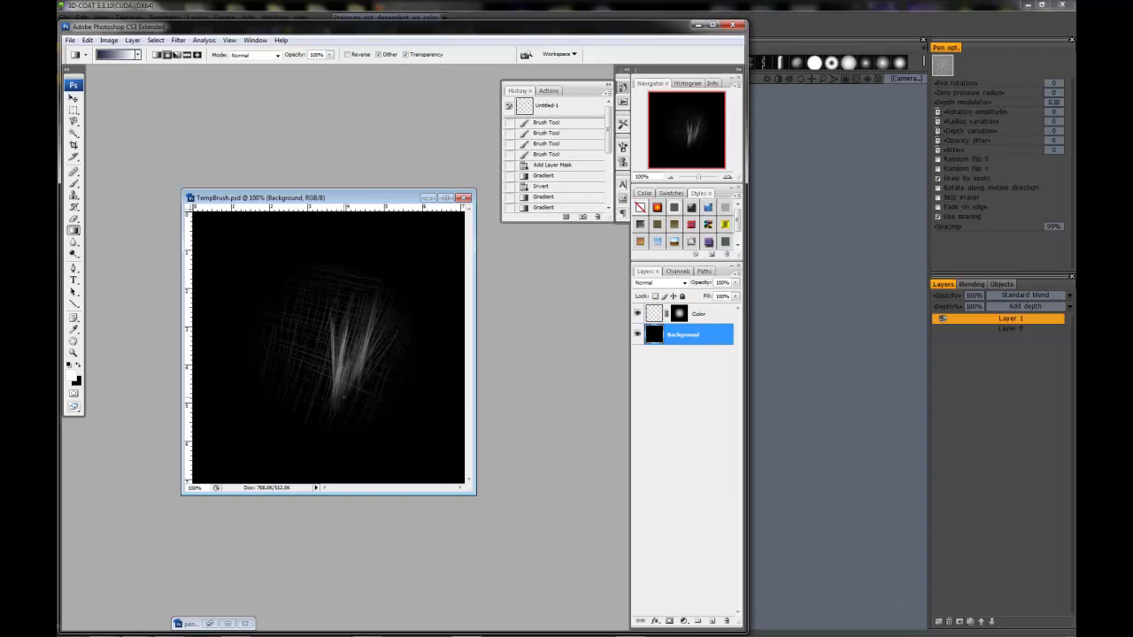
pyautogui.doubleClick(683, 338)
pyautogui.write('De')
pyautogui.press('Return')
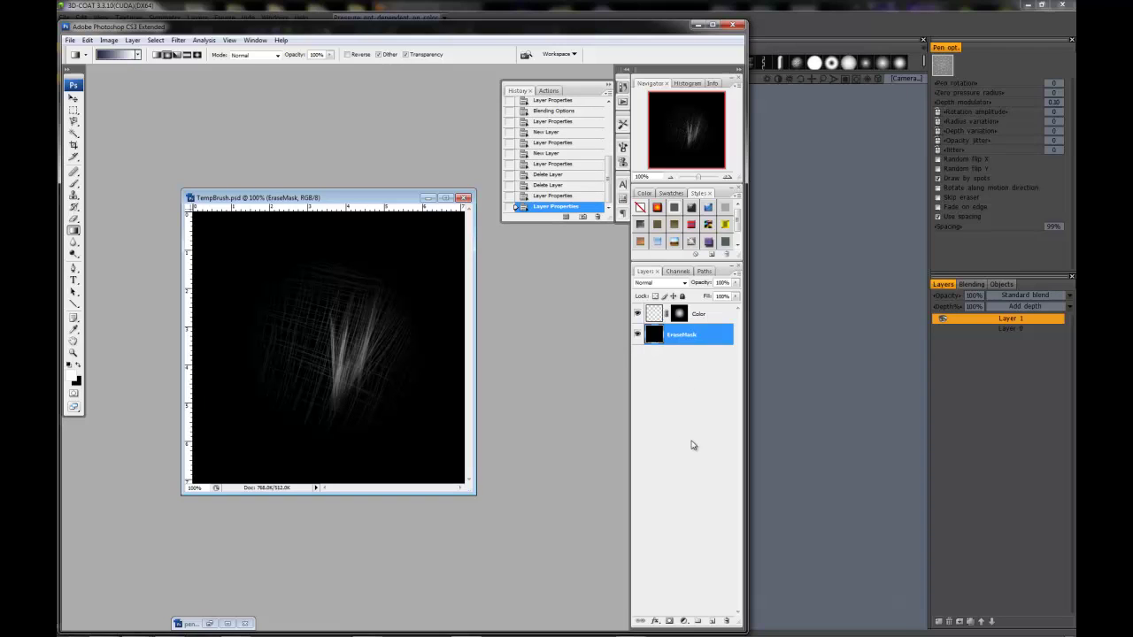
# Step: Add a new layer above EraseMask in TempBrush.psd and name it Specular
pyautogui.click(712, 622)
pyautogui.doubleClick(677, 335)
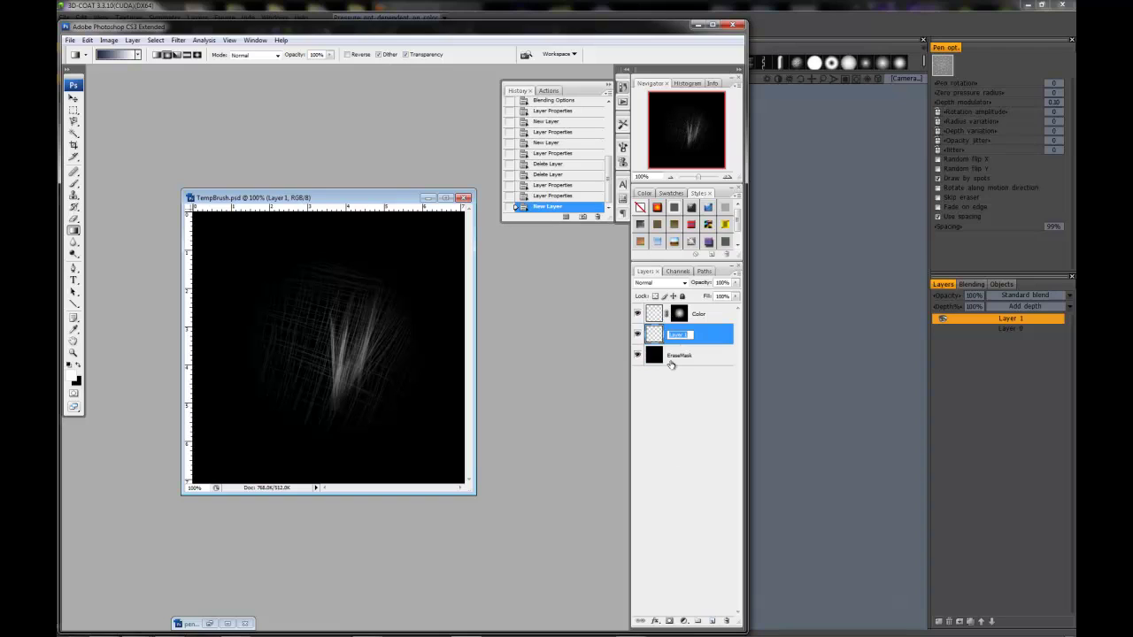
pyautogui.write('Specular')
pyautogui.press('Return')
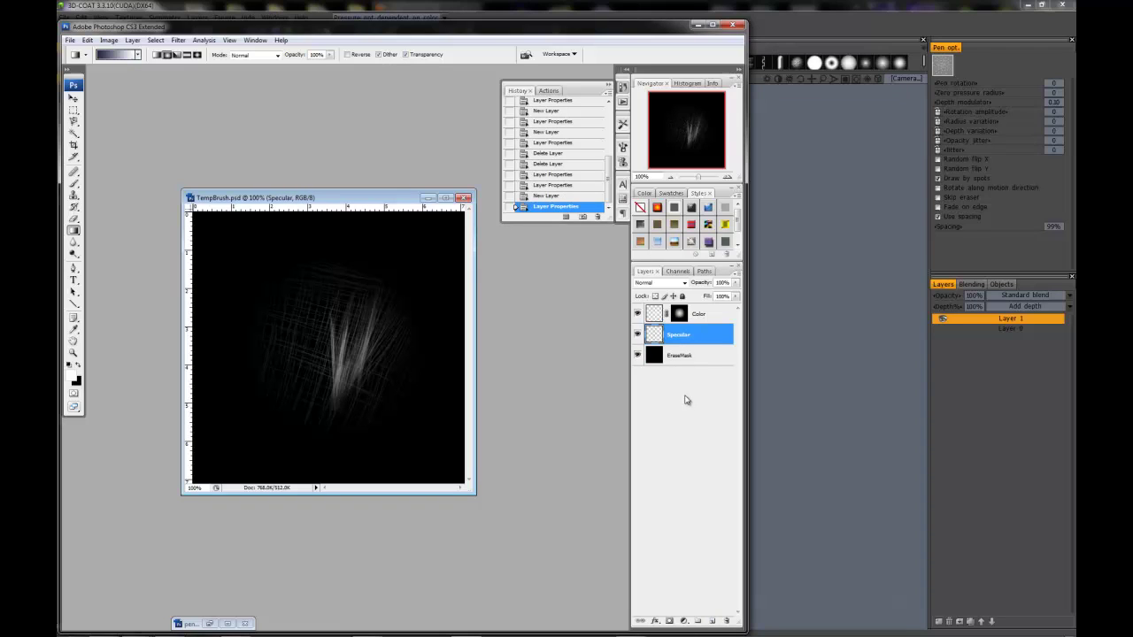
# Step: Add another layer between Specular and Color, name it HeightMap, and shift the document window slightly lower in the workspace
pyautogui.click(712, 623)
pyautogui.doubleClick(677, 335)
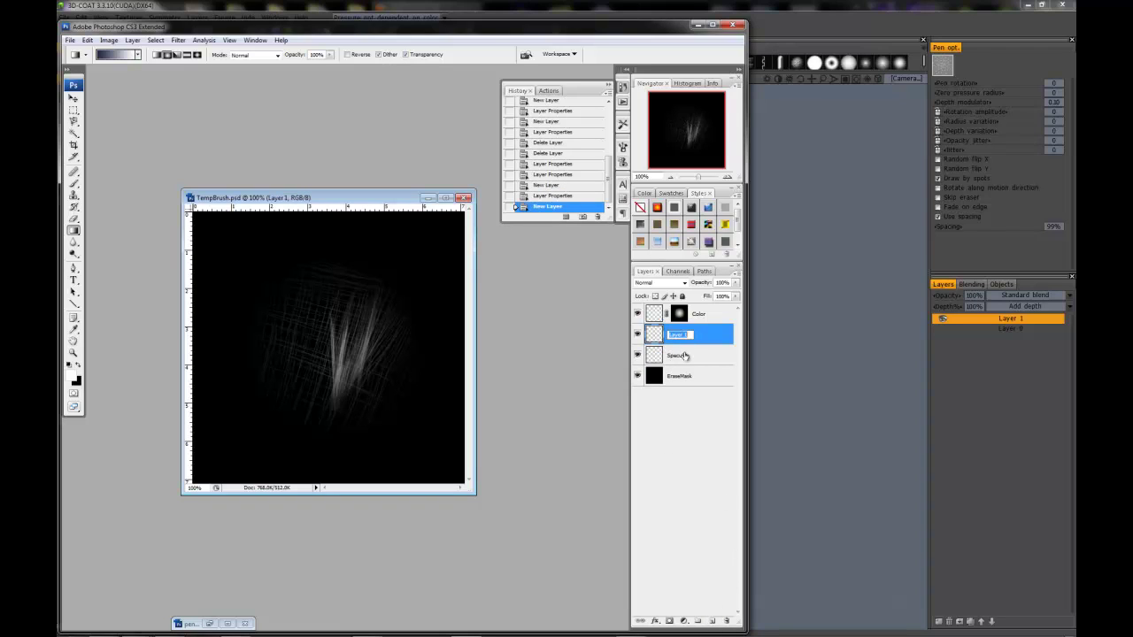
pyautogui.write('HeightMap')
pyautogui.press('Return')
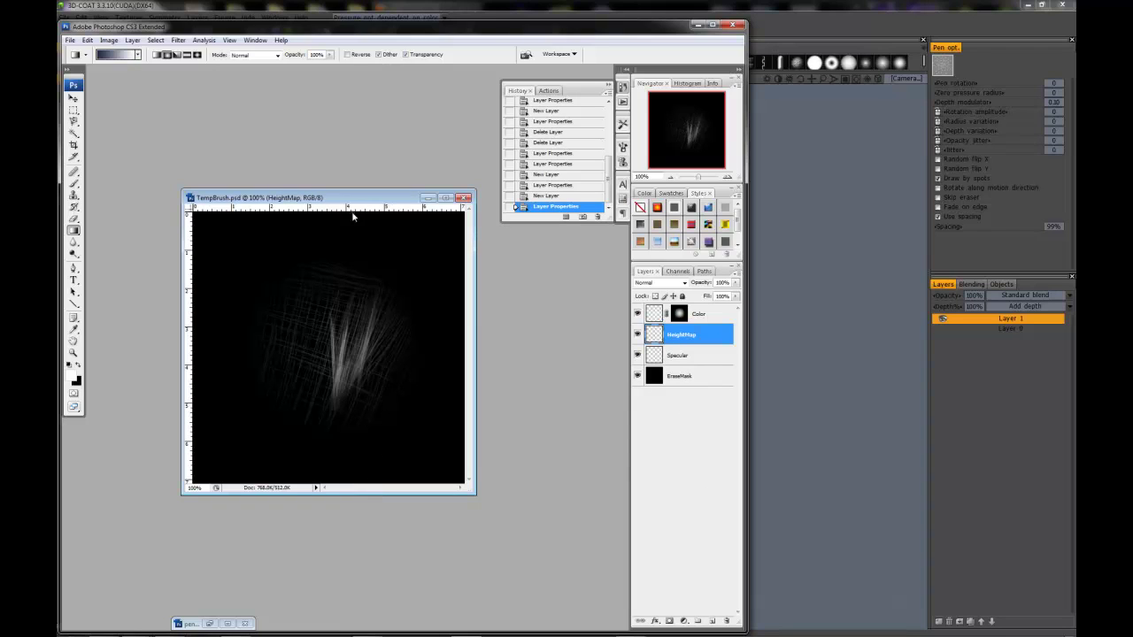
pyautogui.moveTo(344, 203); pyautogui.dragTo(350, 244)
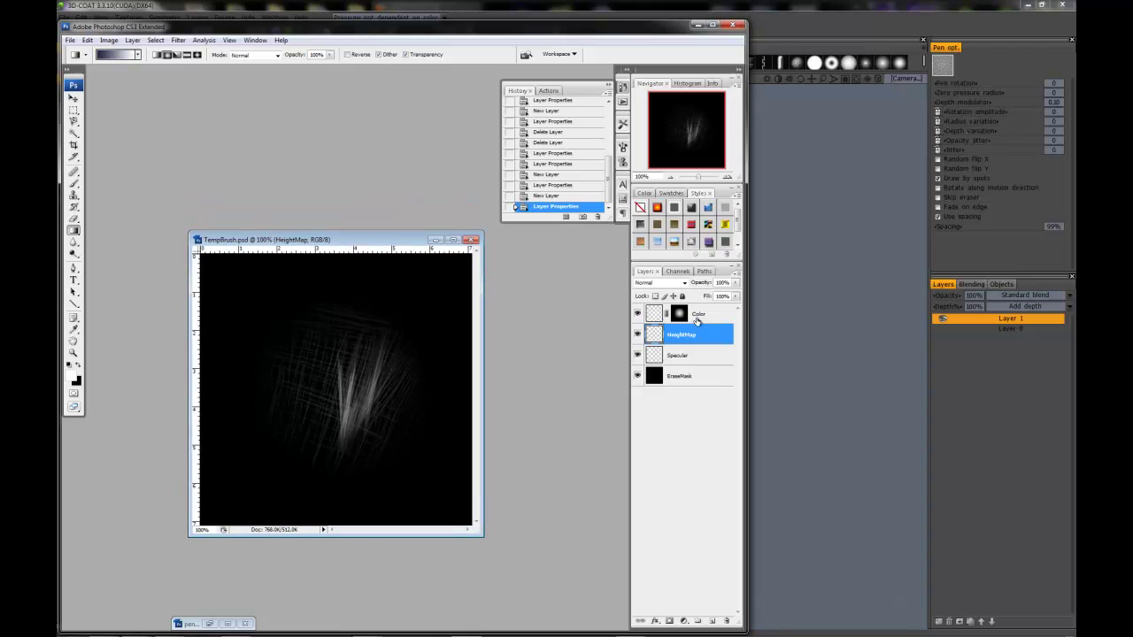
# Step: Disable the Color layer's mask to compare the unmasked strokes, and enable the mask again
pyautogui.click(697, 319)
pyautogui.click(679, 318)
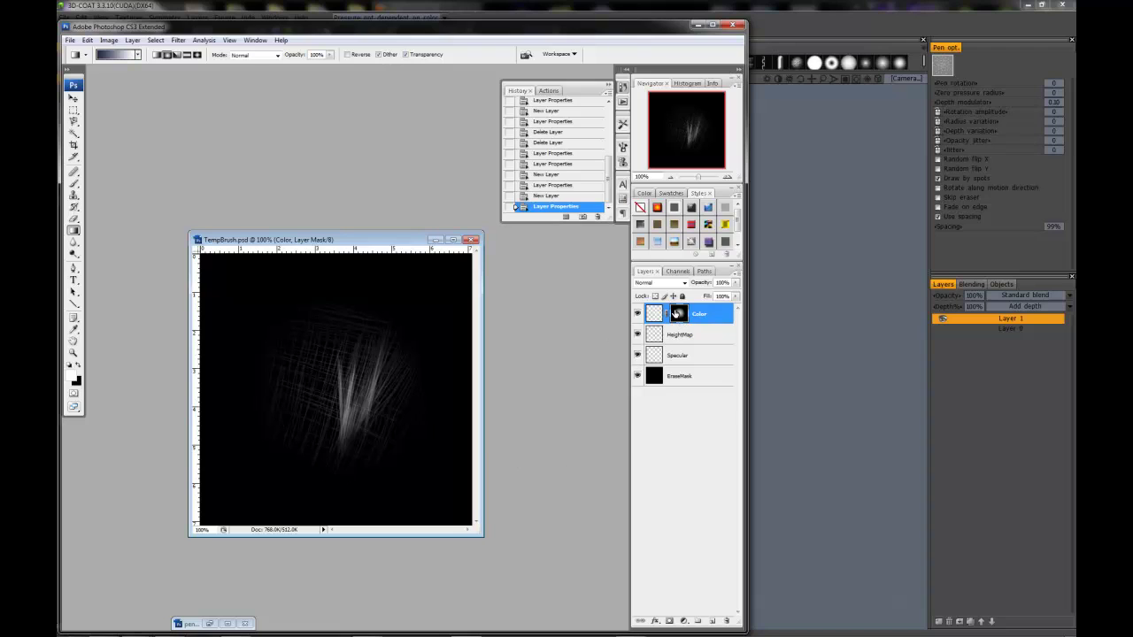
pyautogui.rightClick(677, 314)
pyautogui.click(704, 324)
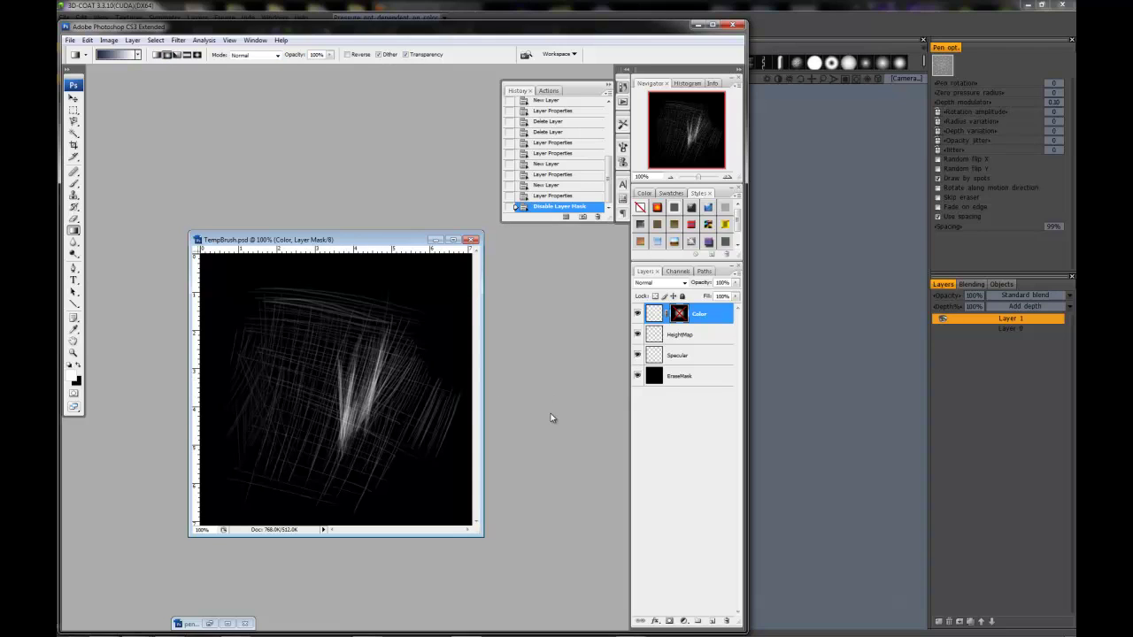
pyautogui.keyDown('shift'); pyautogui.click(679, 315); pyautogui.keyUp('shift')
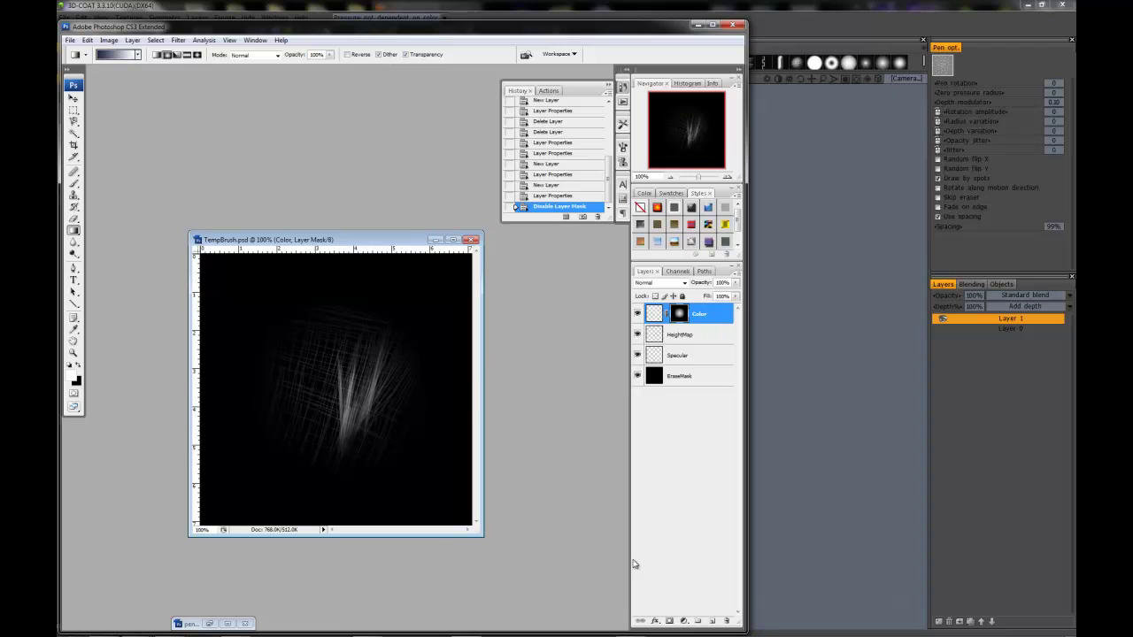
# Step: Apply the layer mask permanently to the Color layer and reposition the TempBrush.psd window
pyautogui.click(701, 321)
pyautogui.rightClick(696, 316)
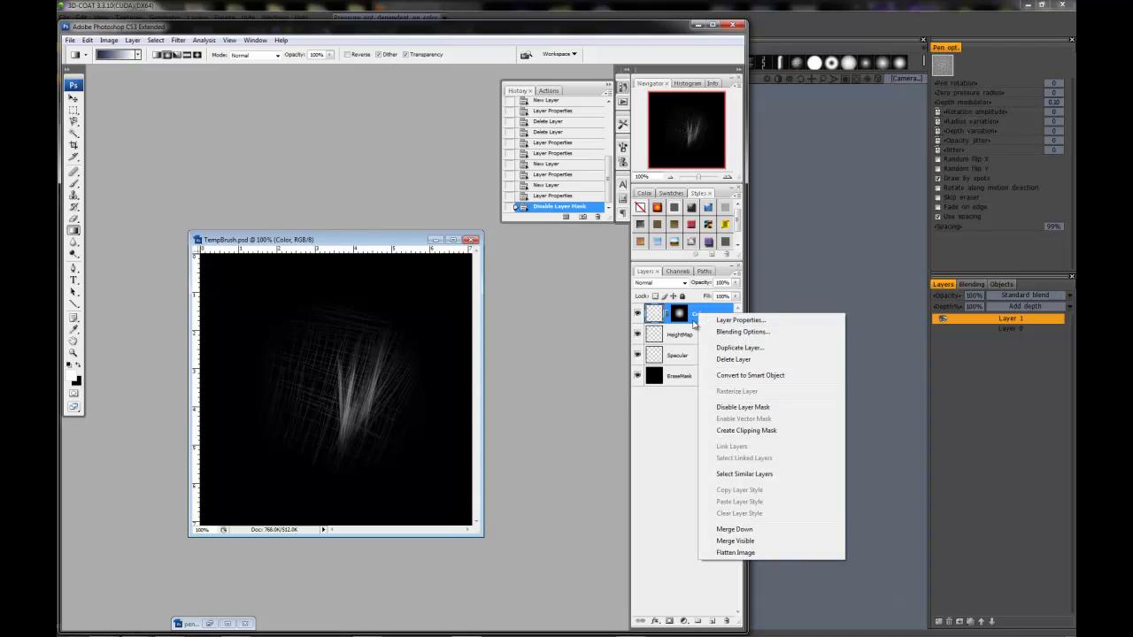
pyautogui.click(674, 316)
pyautogui.rightClick(679, 316)
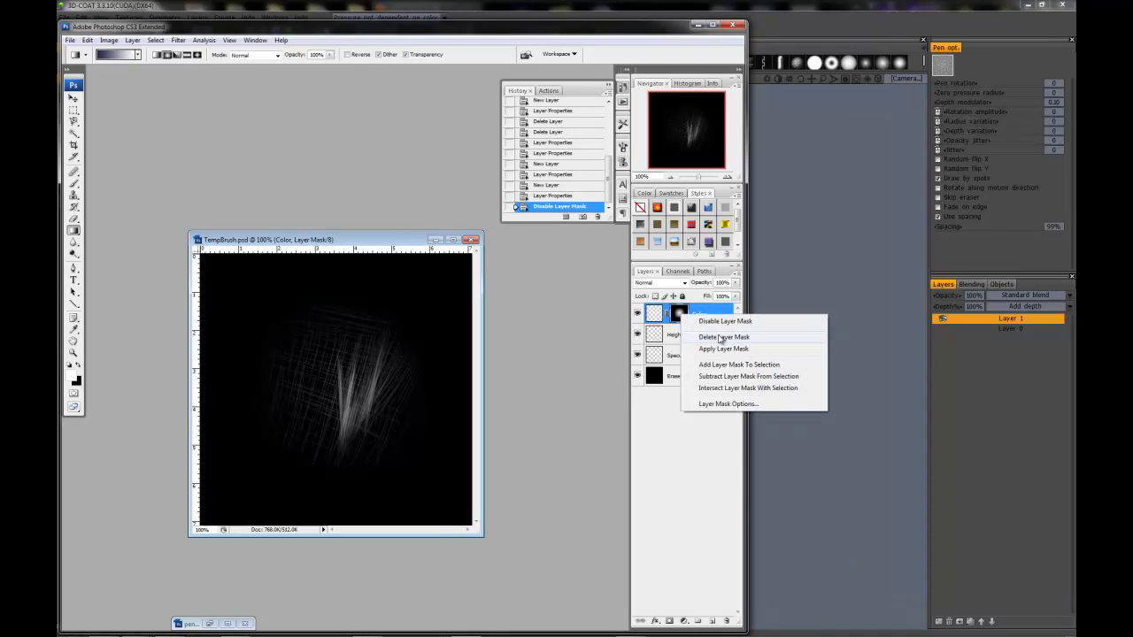
pyautogui.click(712, 352)
pyautogui.moveTo(341, 246); pyautogui.dragTo(376, 239)
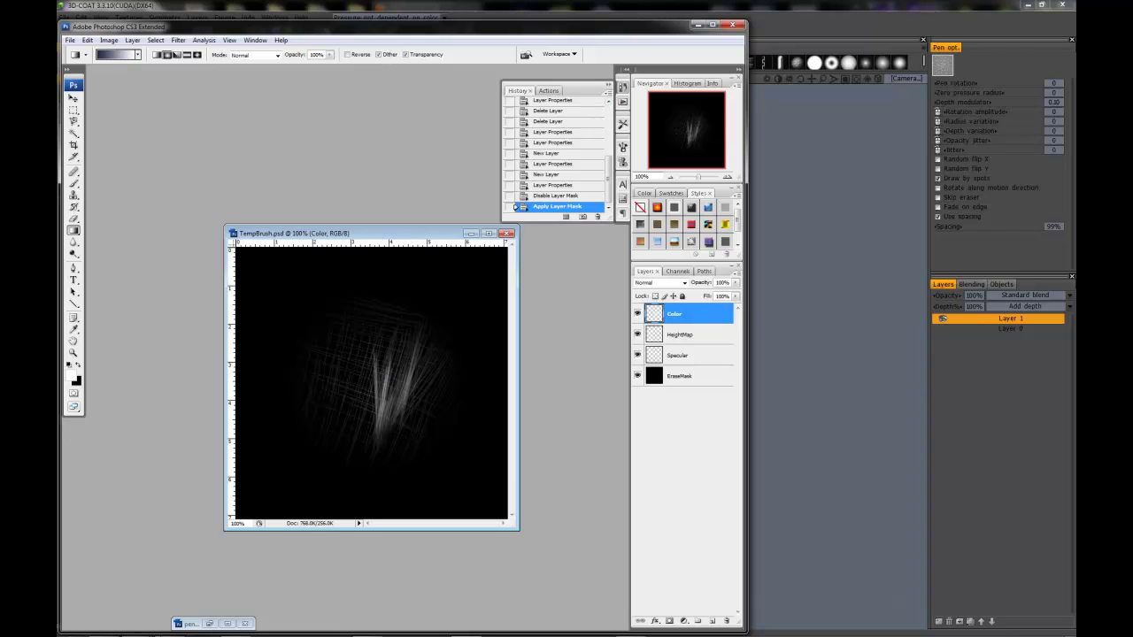
# Step: Try to bring TempBrush.psd from the project's Brushes folder straight into the 3D-Coat viewport
pyautogui.click(104, 632)
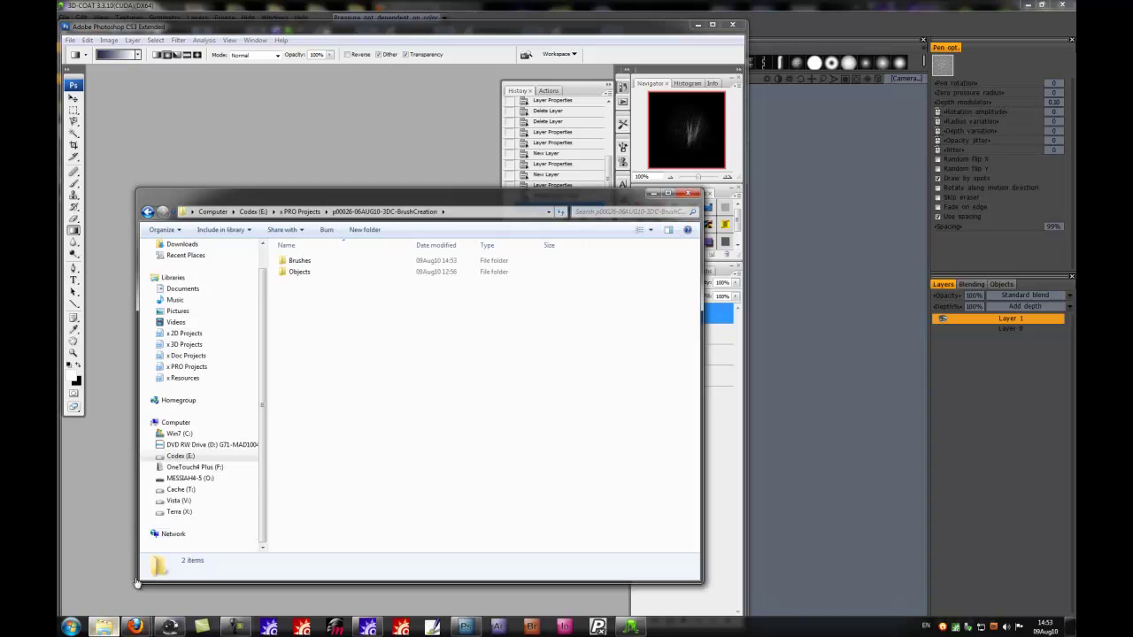
pyautogui.doubleClick(299, 261)
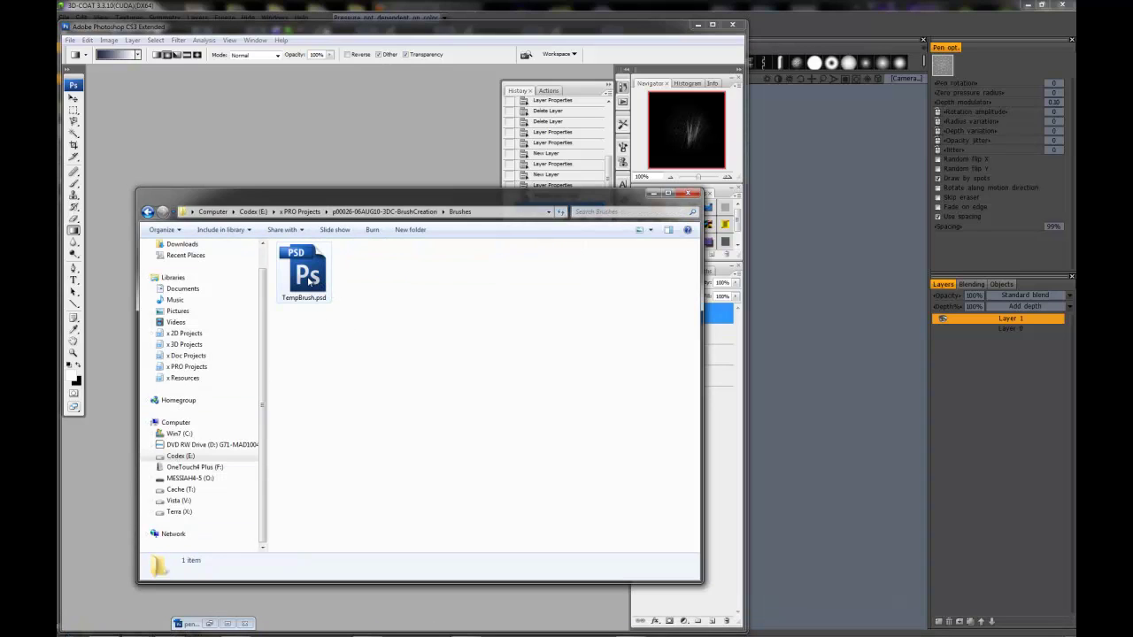
pyautogui.moveTo(308, 280); pyautogui.dragTo(801, 302)
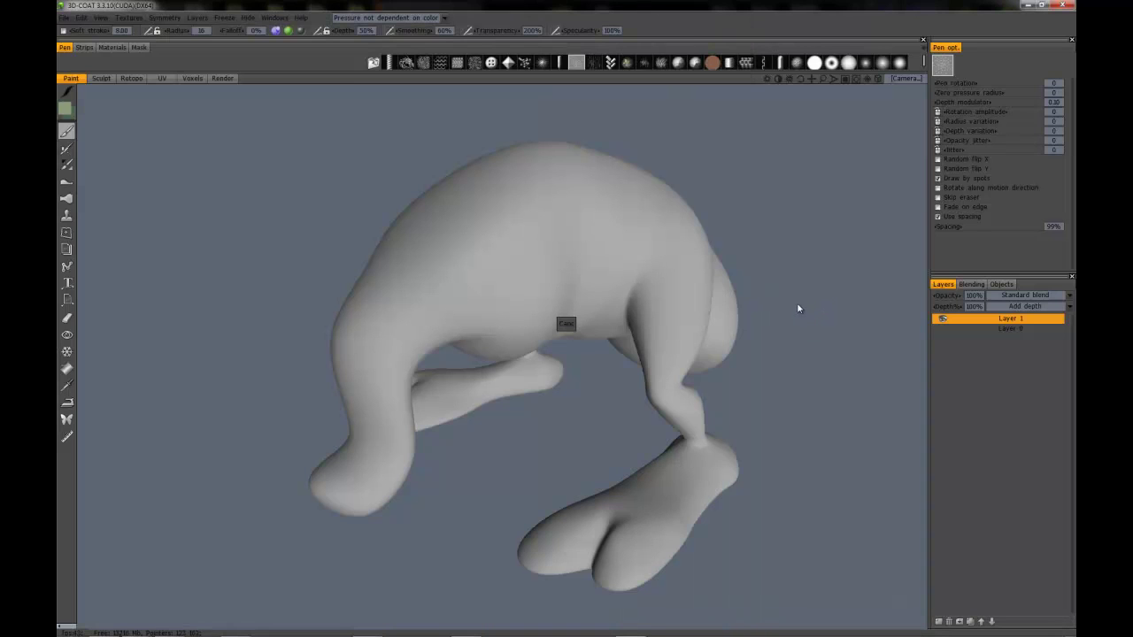
pyautogui.click(567, 328)
# Step: Select the soft round pen in 3D-Coat, view TempBrush.psd in the Brushes folder, and return to 3D-Coat
pyautogui.moveTo(172, 628)
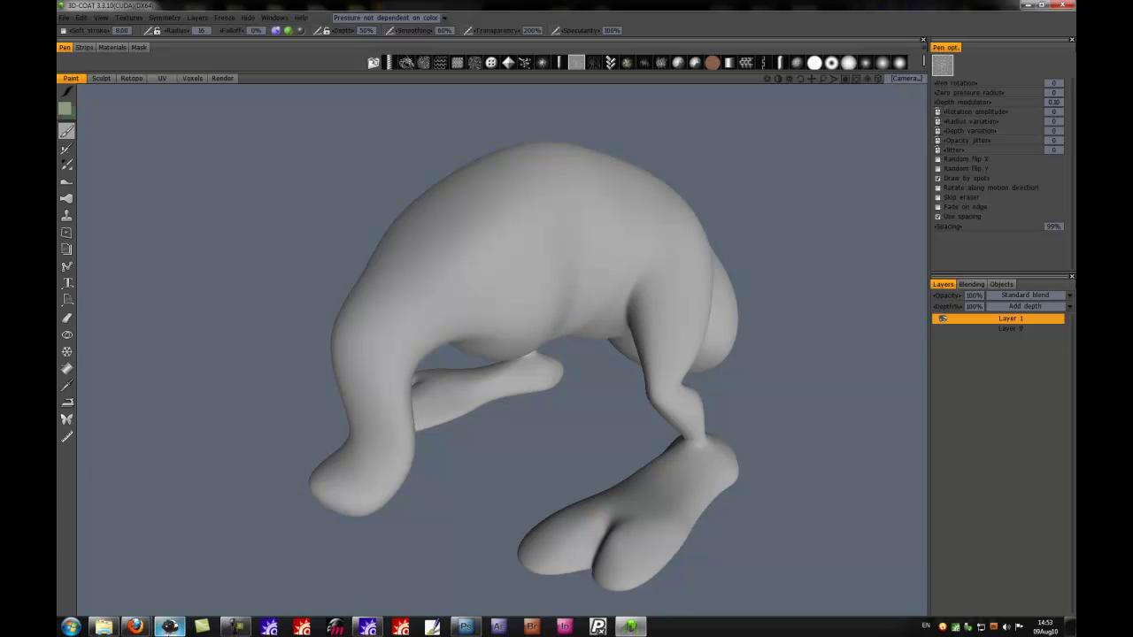
pyautogui.click(899, 62)
pyautogui.moveTo(130, 630)
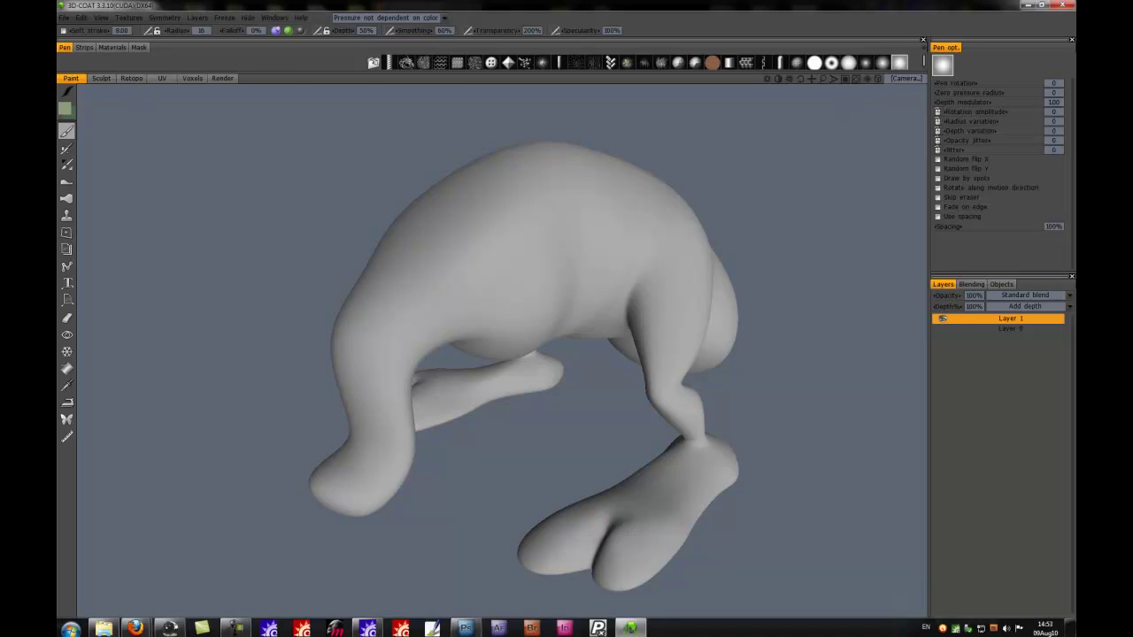
pyautogui.click(132, 628)
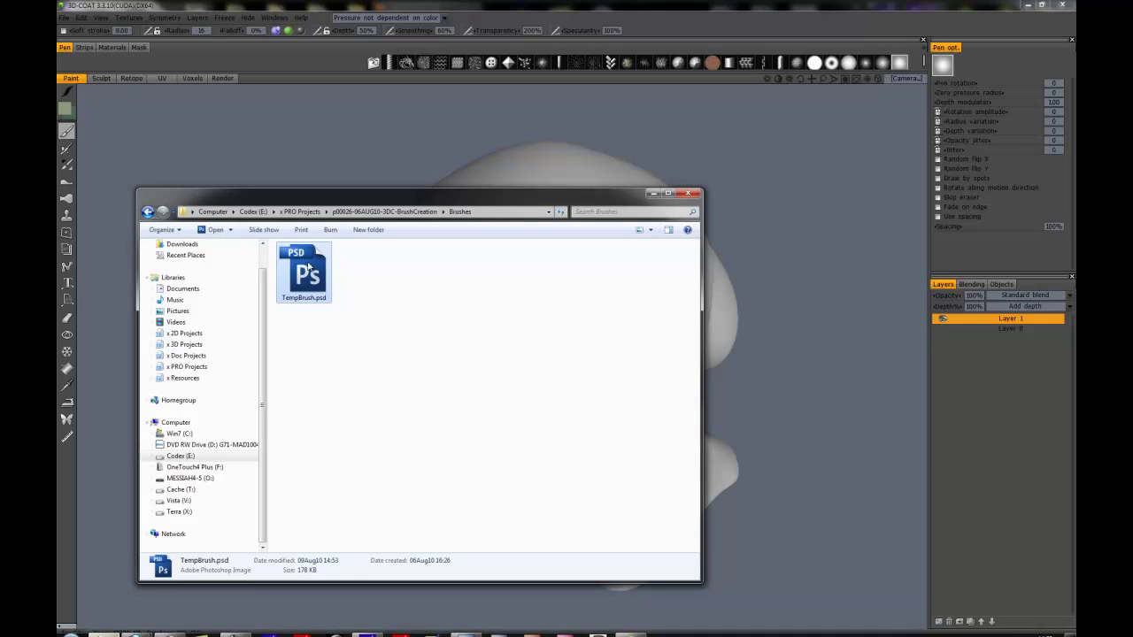
pyautogui.click(748, 202)
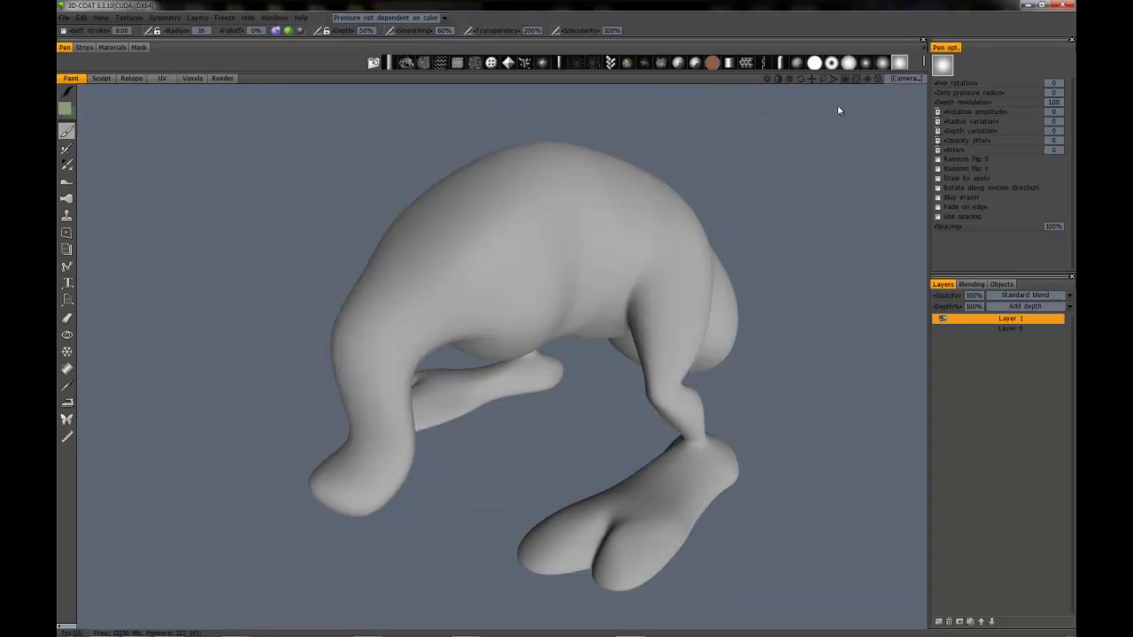
pyautogui.click(923, 49)
pyautogui.click(377, 63)
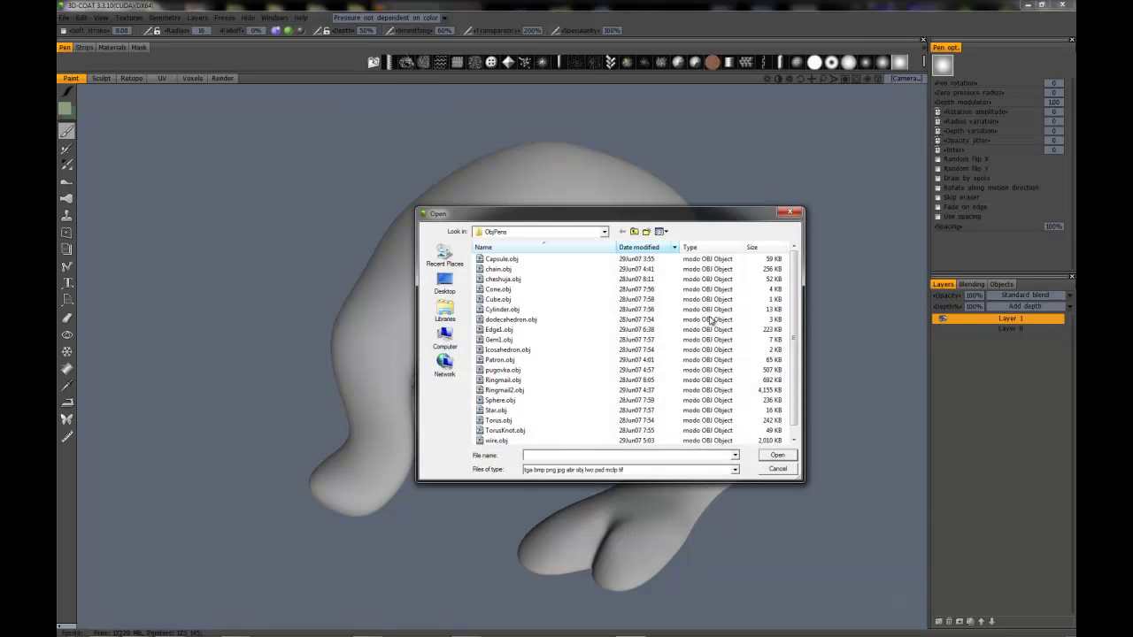
pyautogui.click(777, 469)
pyautogui.click(923, 50)
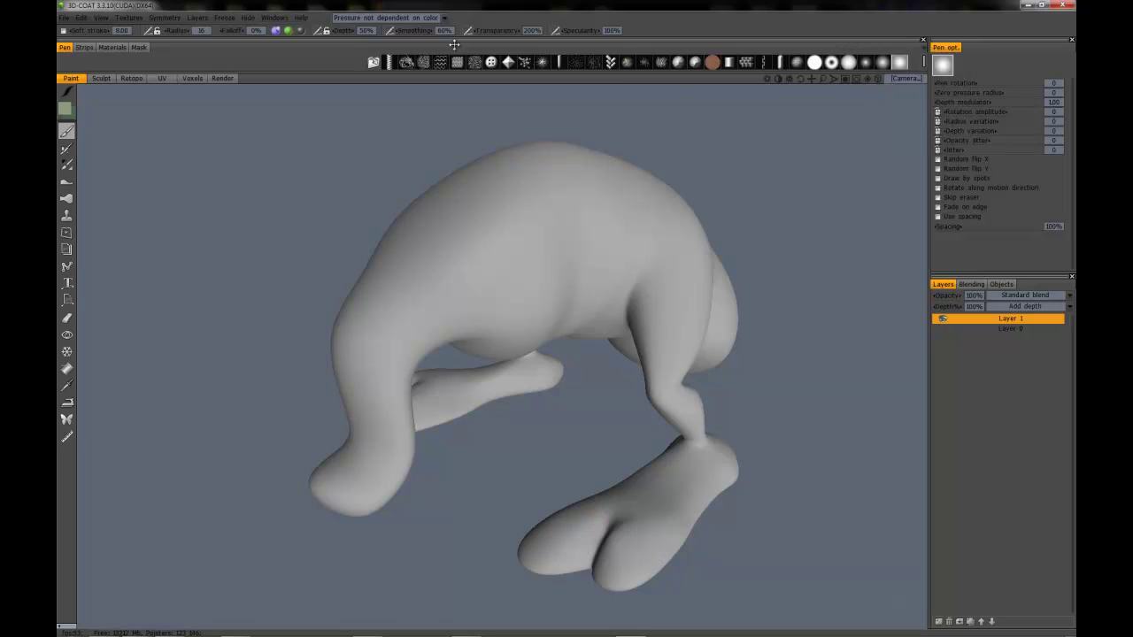
# Step: Add TempBrush.psd as a new 3D-Coat pen from x PRO Projects, p00026-06AUG10-3DC-BrushCreation, Brushes
pyautogui.click(923, 49)
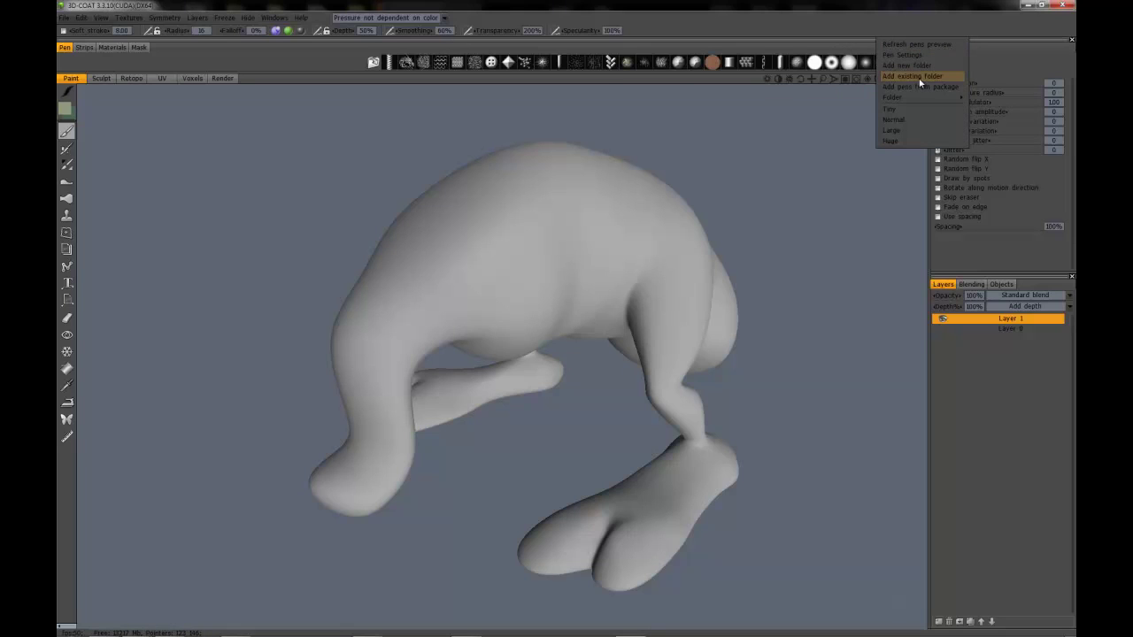
pyautogui.click(374, 64)
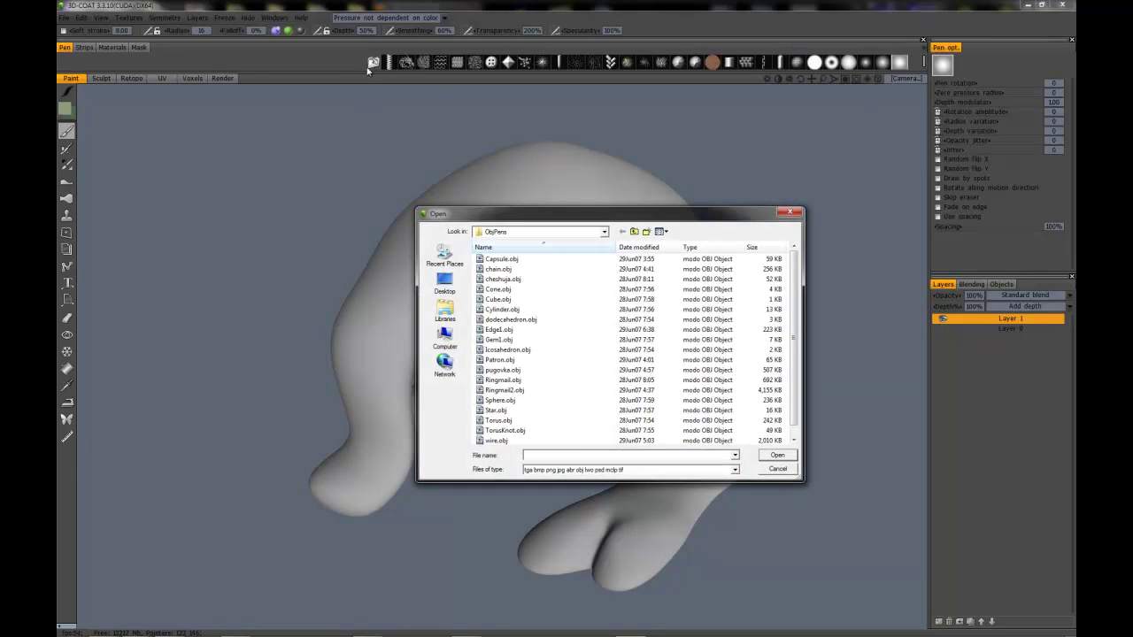
pyautogui.click(445, 315)
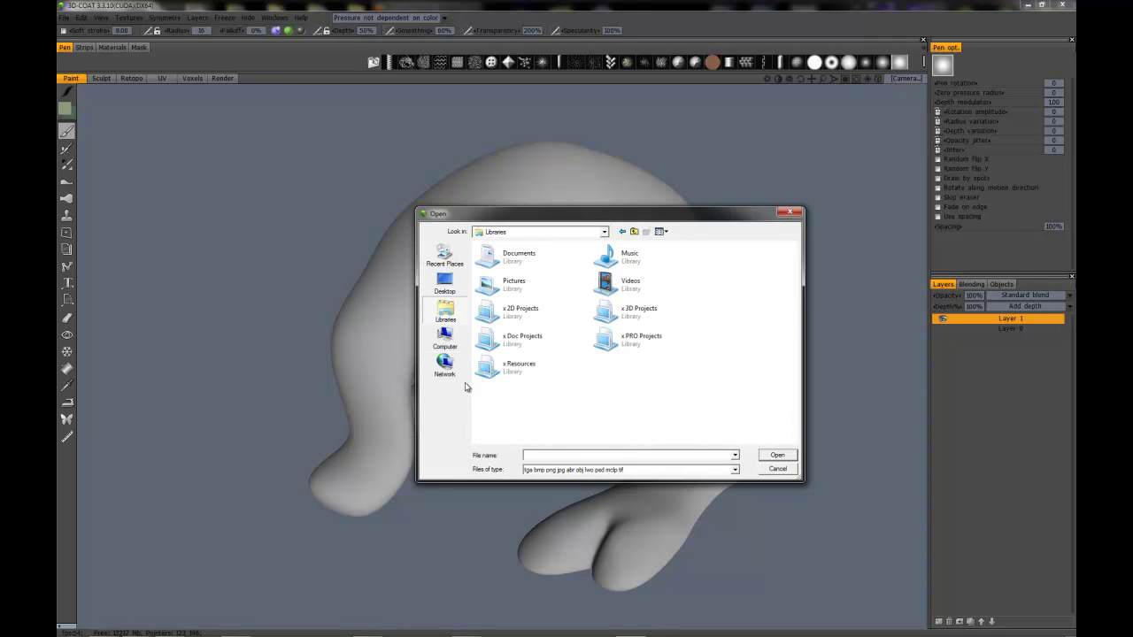
pyautogui.doubleClick(620, 339)
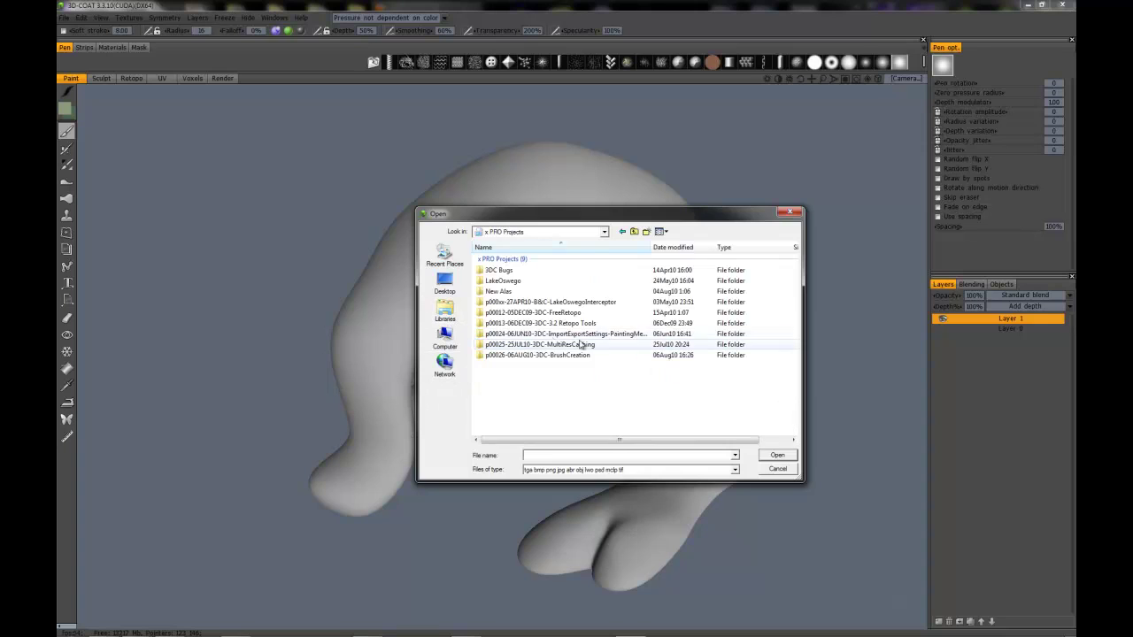
pyautogui.doubleClick(531, 355)
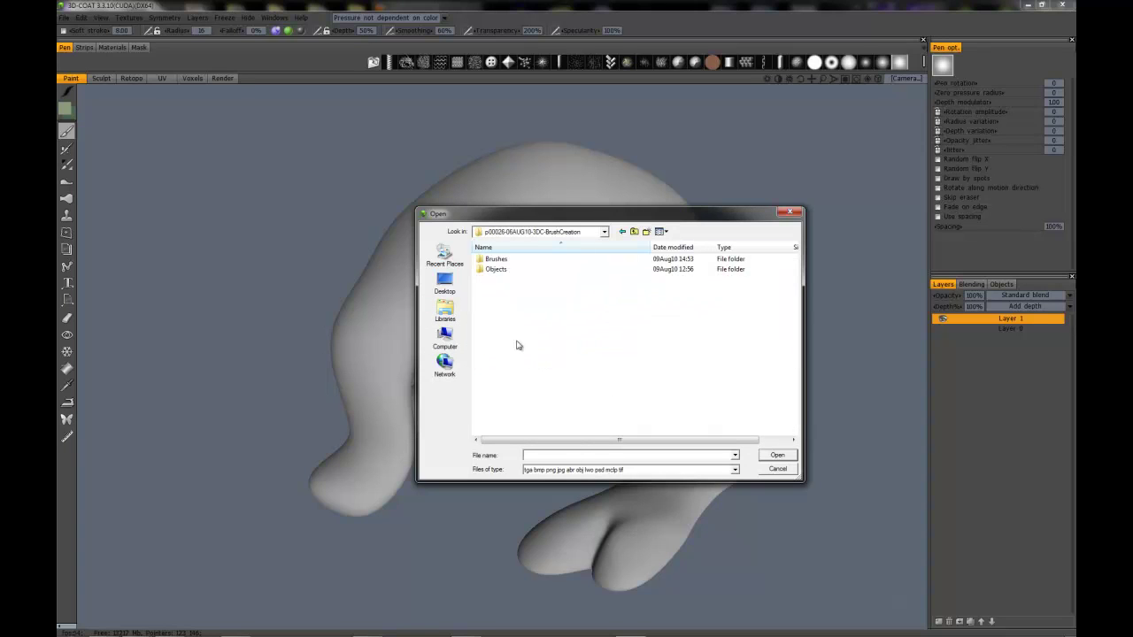
pyautogui.doubleClick(497, 259)
pyautogui.doubleClick(506, 258)
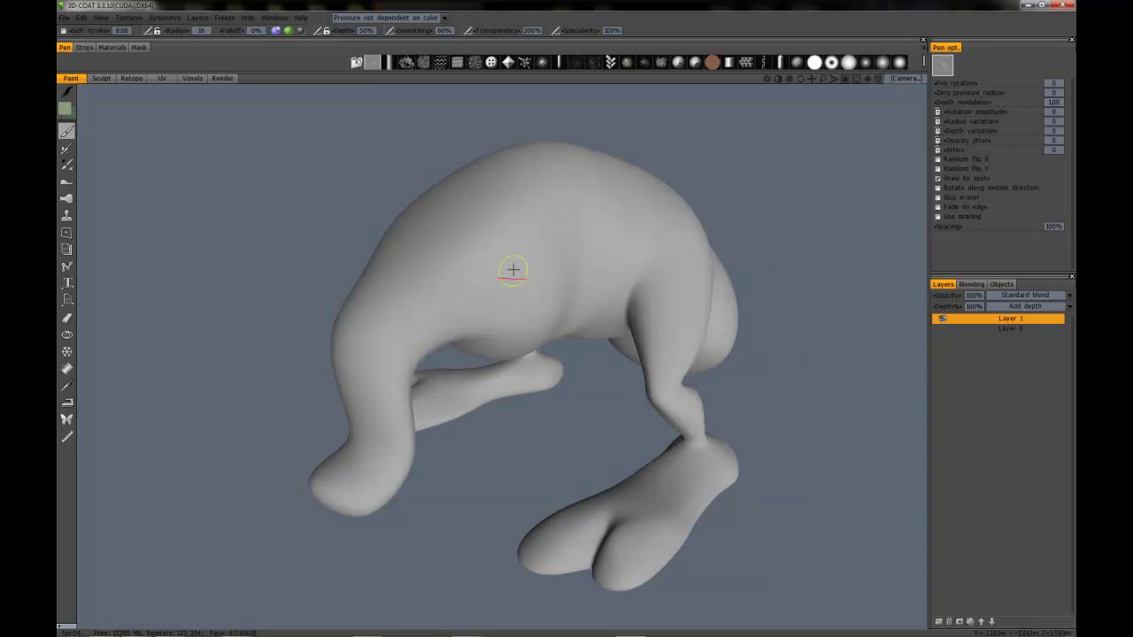
# Step: Select the newly added scratch pen and set the paint color to a dark green with hue 87
pyautogui.click(392, 63)
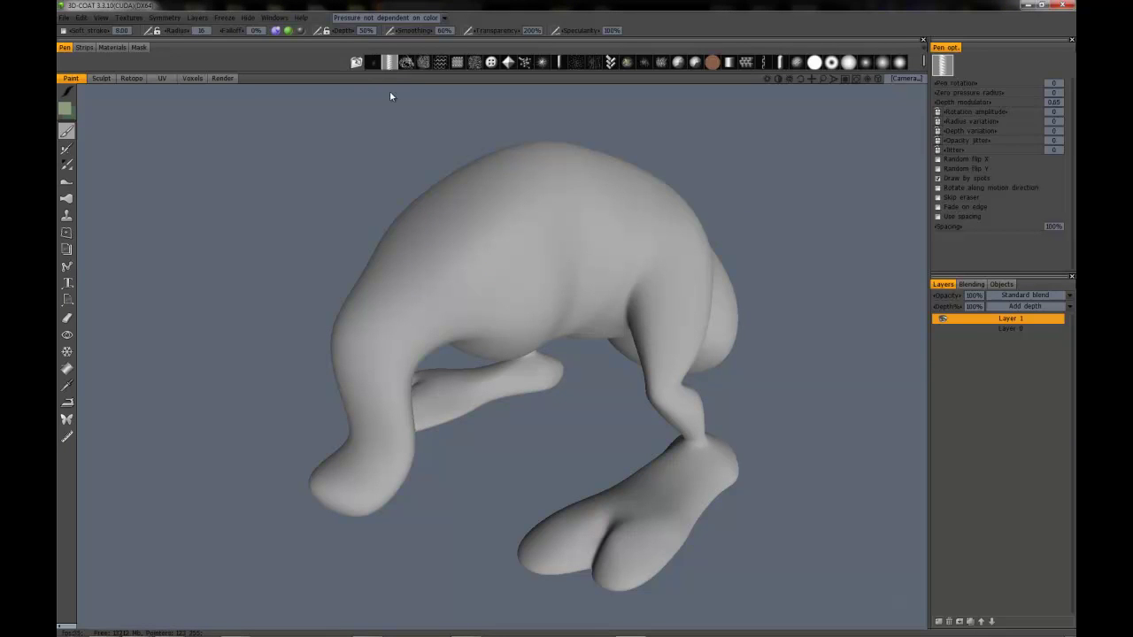
pyautogui.click(374, 63)
pyautogui.moveTo(340, 218); pyautogui.dragTo(306, 232)
pyautogui.moveTo(359, 219); pyautogui.dragTo(382, 251, button='middle')
pyautogui.click(71, 113)
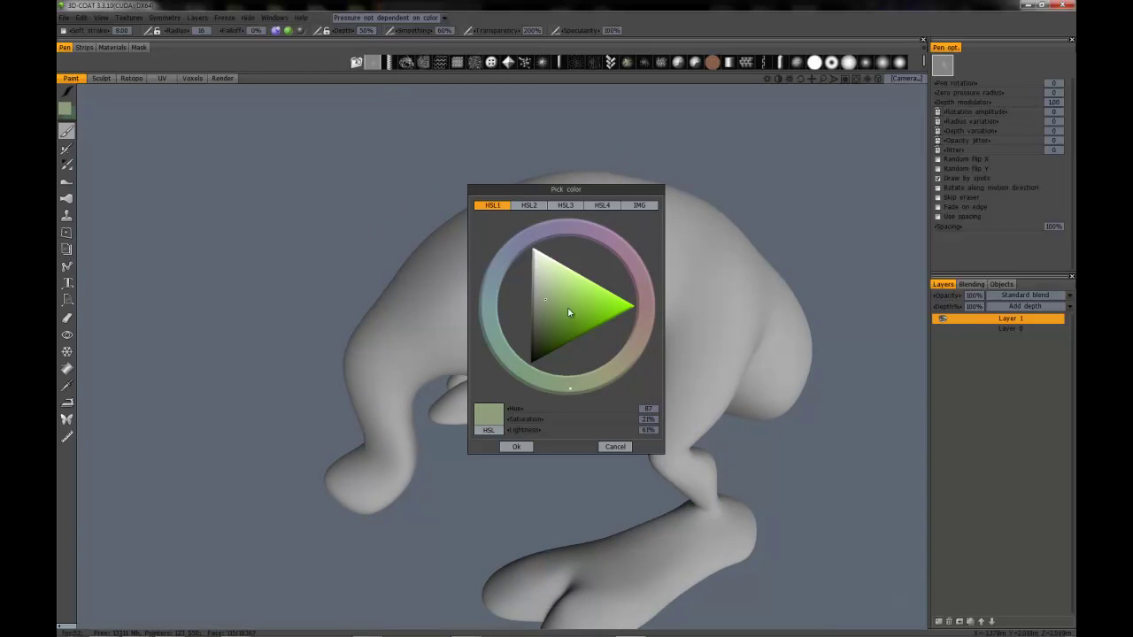
pyautogui.moveTo(552, 322); pyautogui.dragTo(545, 346)
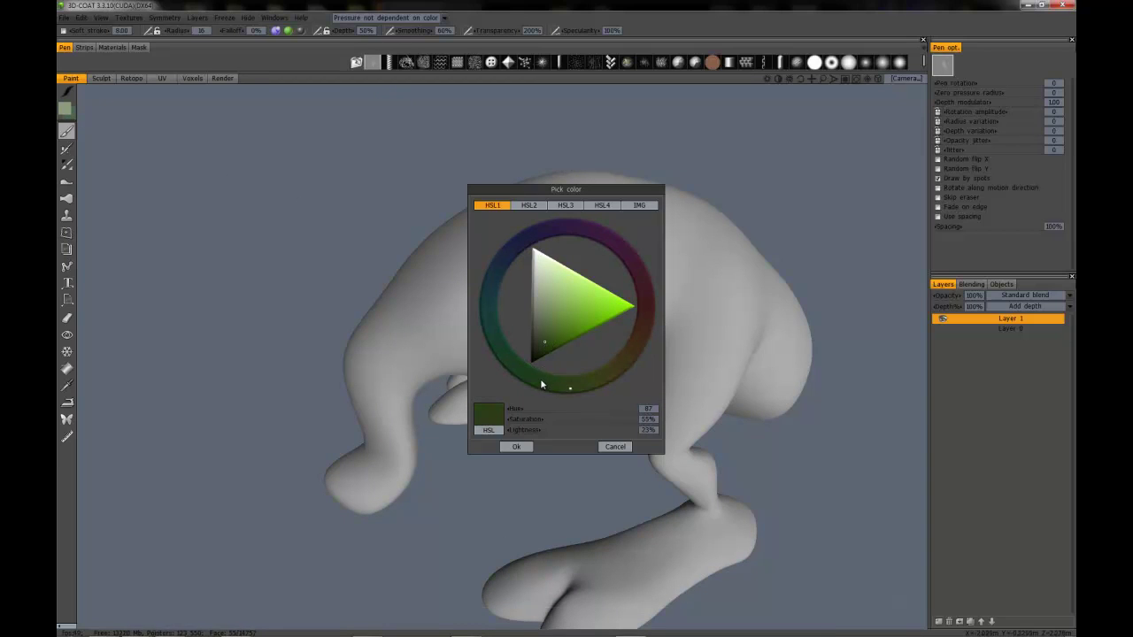
pyautogui.click(516, 447)
# Step: Enlarge the pen radius, set its depth to 0%, and undo the test stroke painted on the creature's flank
pyautogui.moveTo(361, 228); pyautogui.dragTo(366, 228)
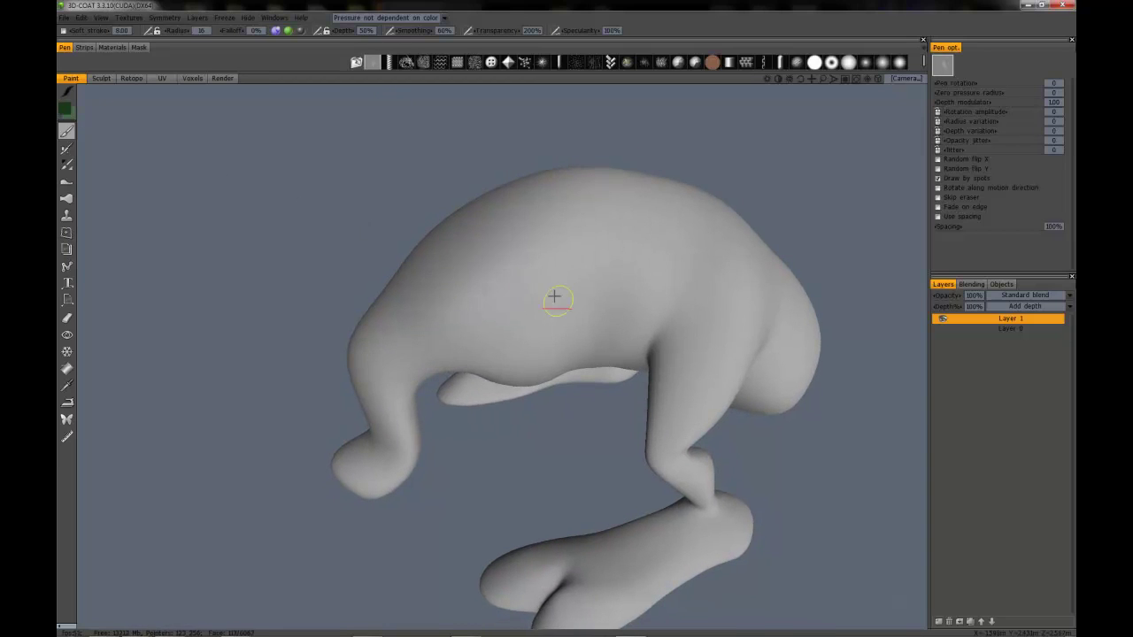
pyautogui.moveTo(516, 284)
pyautogui.mouseDown(button='right')
pyautogui.moveTo(547, 284)
pyautogui.moveTo(536, 250)
pyautogui.moveTo(539, 326)
pyautogui.moveTo(549, 270)
pyautogui.moveTo(547, 341)
pyautogui.mouseUp(button='right')
pyautogui.moveTo(524, 312)
pyautogui.mouseDown()
pyautogui.moveTo(539, 262)
pyautogui.moveTo(508, 291)
pyautogui.moveTo(501, 318)
pyautogui.moveTo(470, 310)
pyautogui.mouseUp()
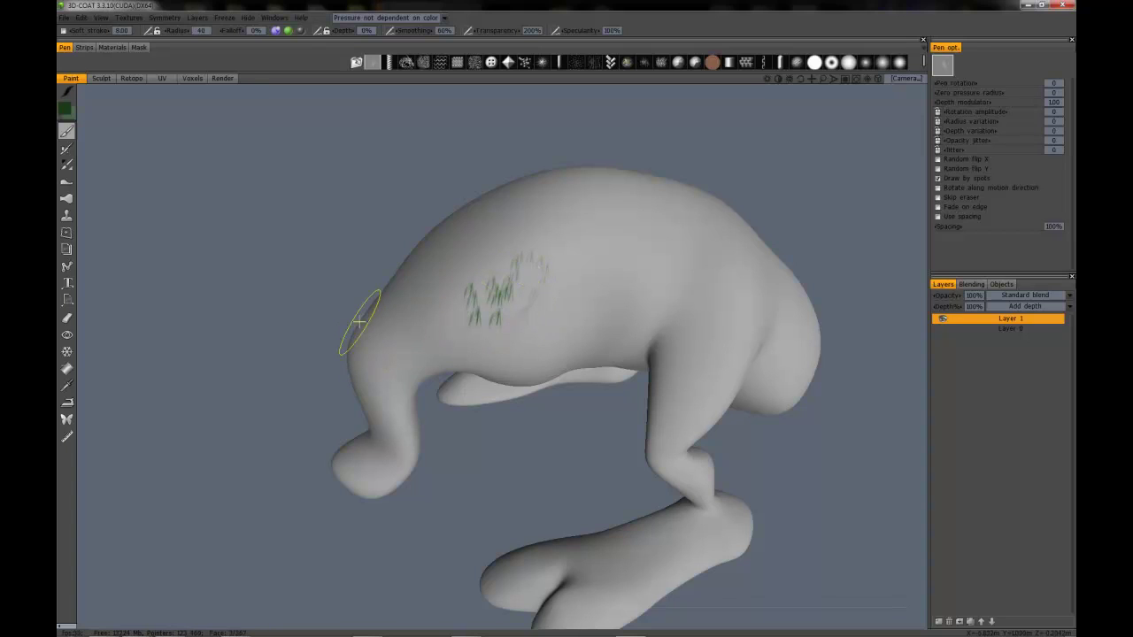
pyautogui.hotkey('ctrl', 'z')
# Step: Switch to the rotated-square drawing mode and stamp one large green scratch mark on the creature's upper flank
pyautogui.click(71, 94)
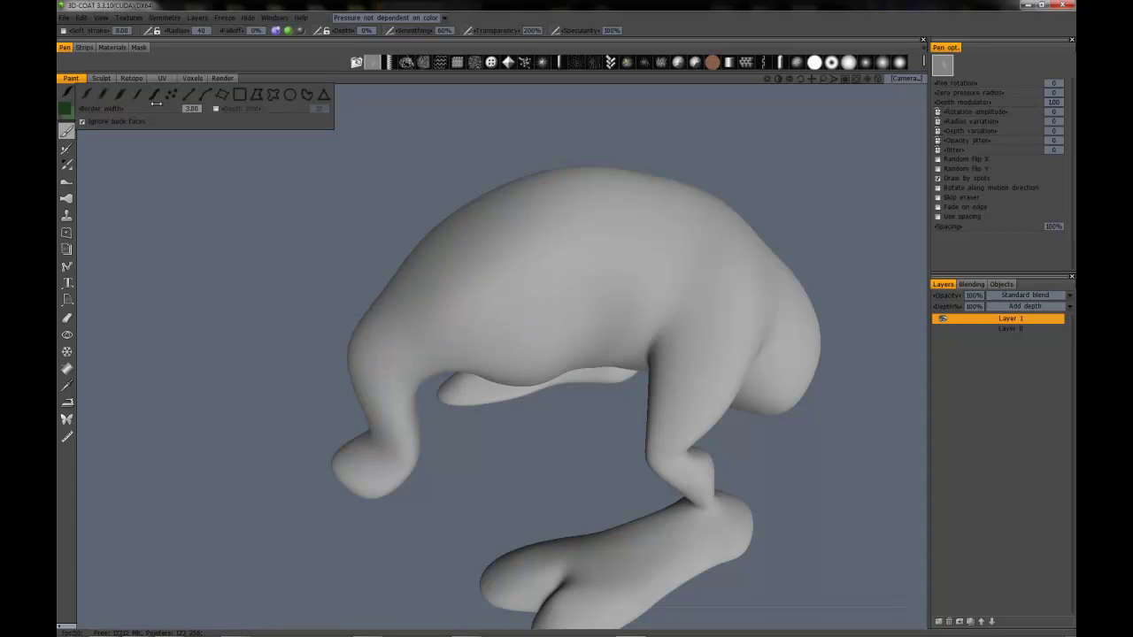
pyautogui.click(220, 97)
pyautogui.moveTo(526, 263); pyautogui.dragTo(637, 297)
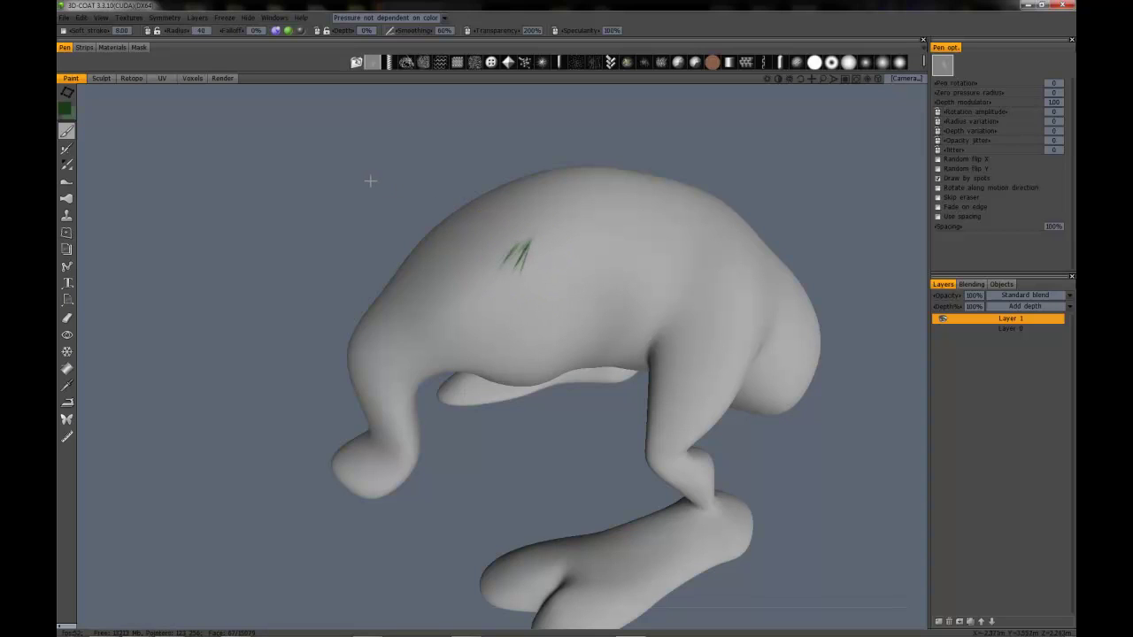
pyautogui.moveTo(407, 208); pyautogui.dragTo(405, 209)
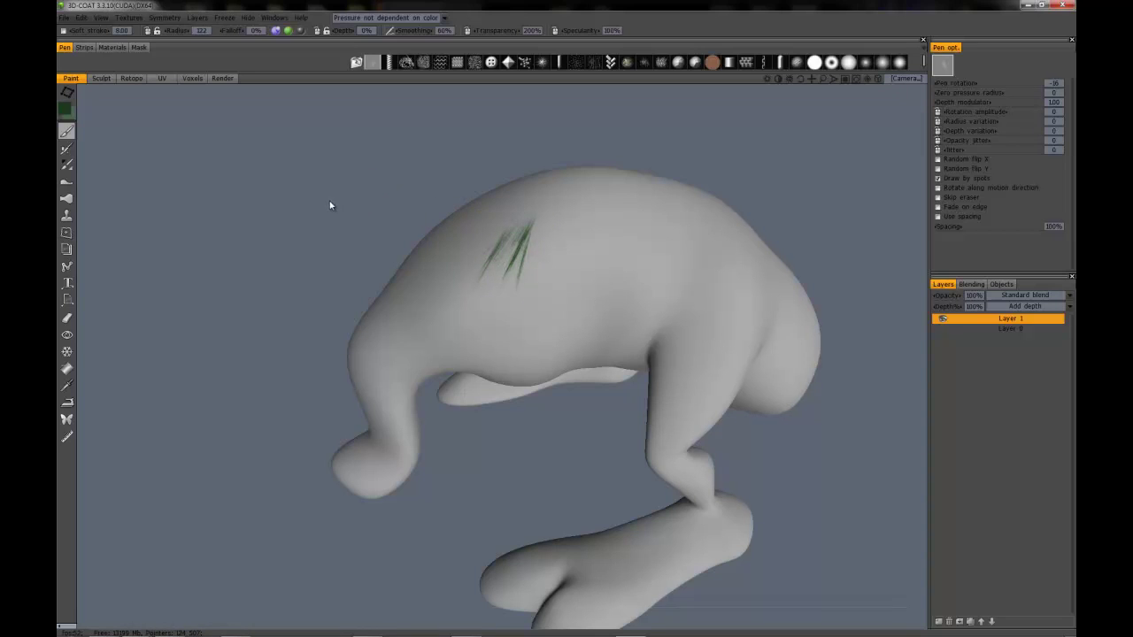
pyautogui.moveTo(328, 203); pyautogui.dragTo(397, 271)
pyautogui.keyDown('alt'); pyautogui.moveTo(398, 271); pyautogui.dragTo(389, 185, button='right'); pyautogui.keyUp('alt')
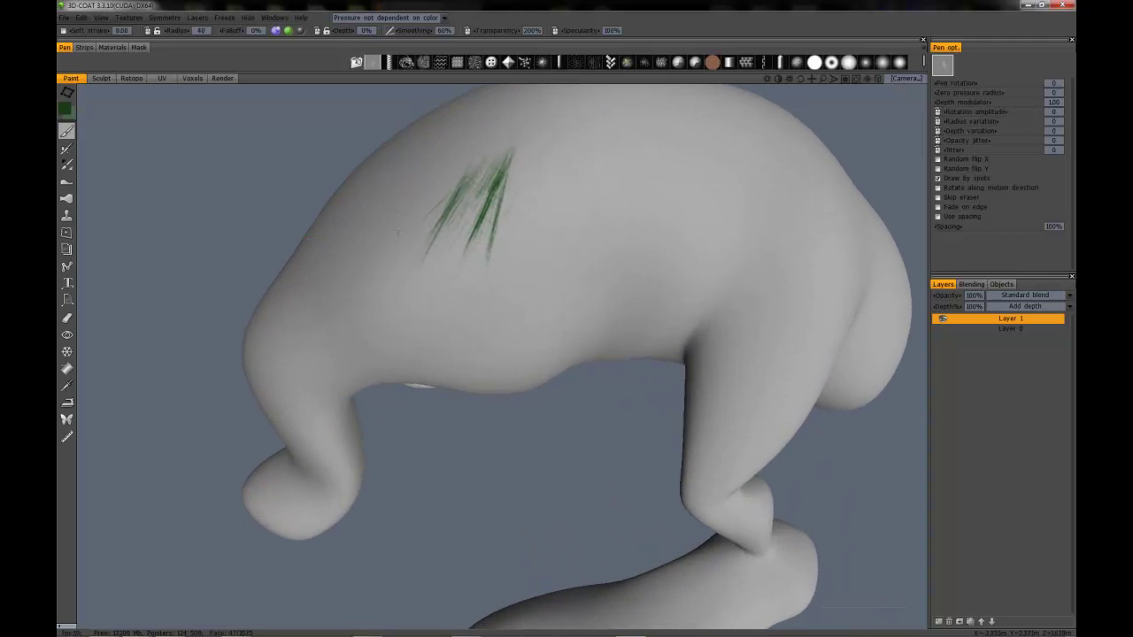
pyautogui.moveTo(389, 186)
pyautogui.keyDown('alt'); pyautogui.mouseDown(button='middle')
pyautogui.moveTo(421, 296)
pyautogui.moveTo(385, 251)
pyautogui.moveTo(547, 293)
pyautogui.moveTo(539, 324)
pyautogui.moveTo(469, 308)
pyautogui.moveTo(408, 266)
pyautogui.moveTo(388, 276)
pyautogui.mouseUp(button='middle'); pyautogui.keyUp('alt')
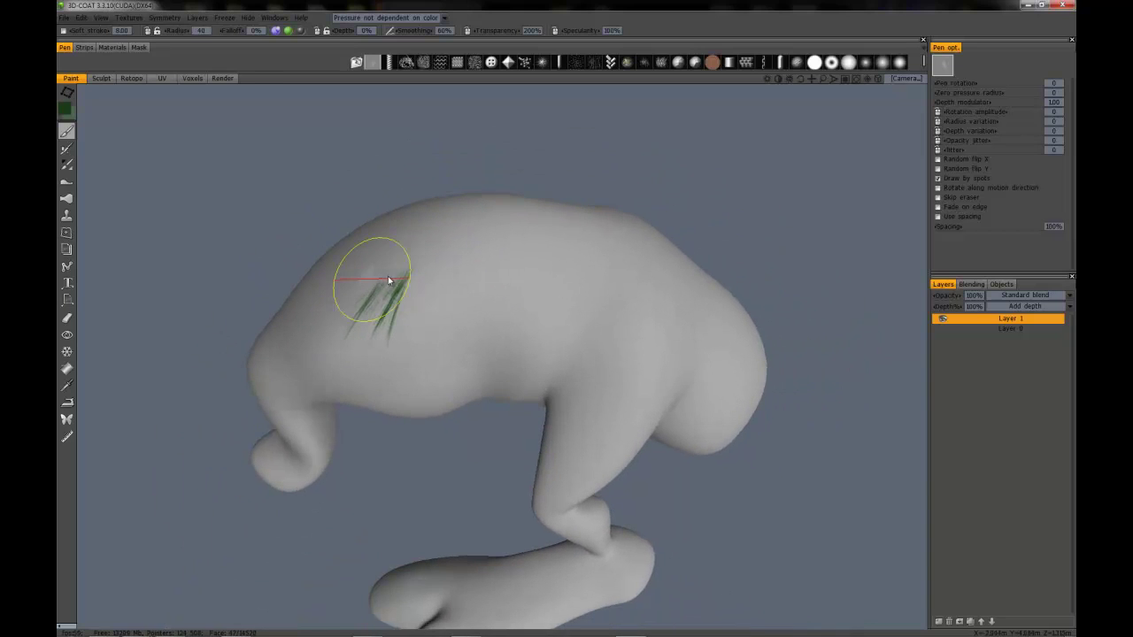
pyautogui.click(103, 630)
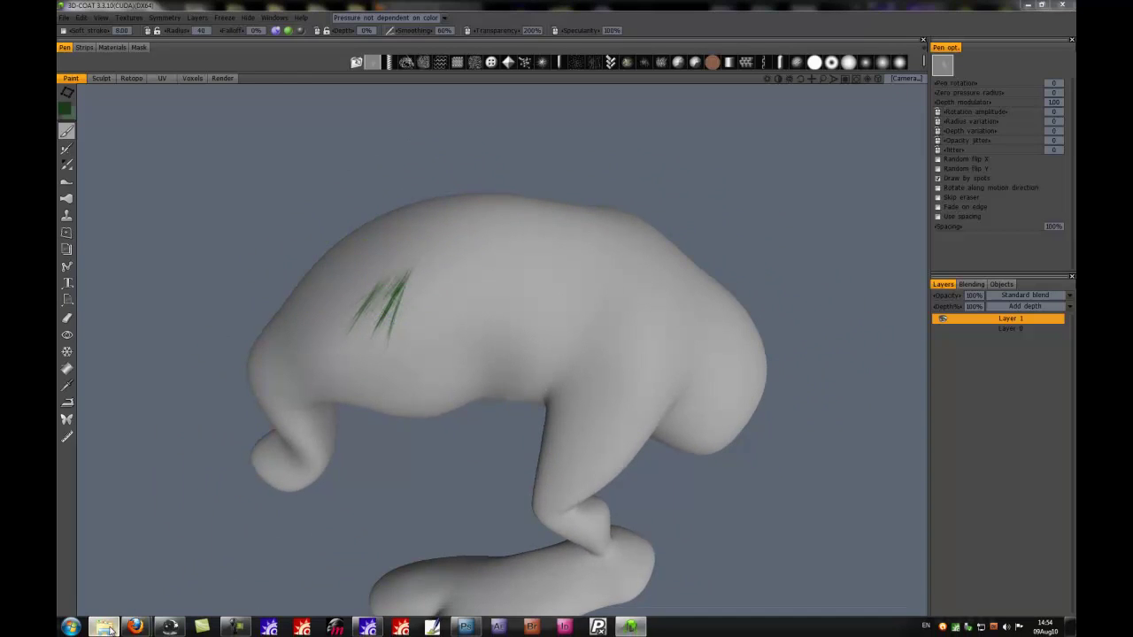
pyautogui.click(317, 290)
pyautogui.moveTo(293, 195)
pyautogui.mouseDown()
pyautogui.moveTo(267, 202)
pyautogui.moveTo(294, 328)
pyautogui.moveTo(300, 197)
pyautogui.mouseUp()
pyautogui.moveTo(319, 255); pyautogui.dragTo(755, 326)
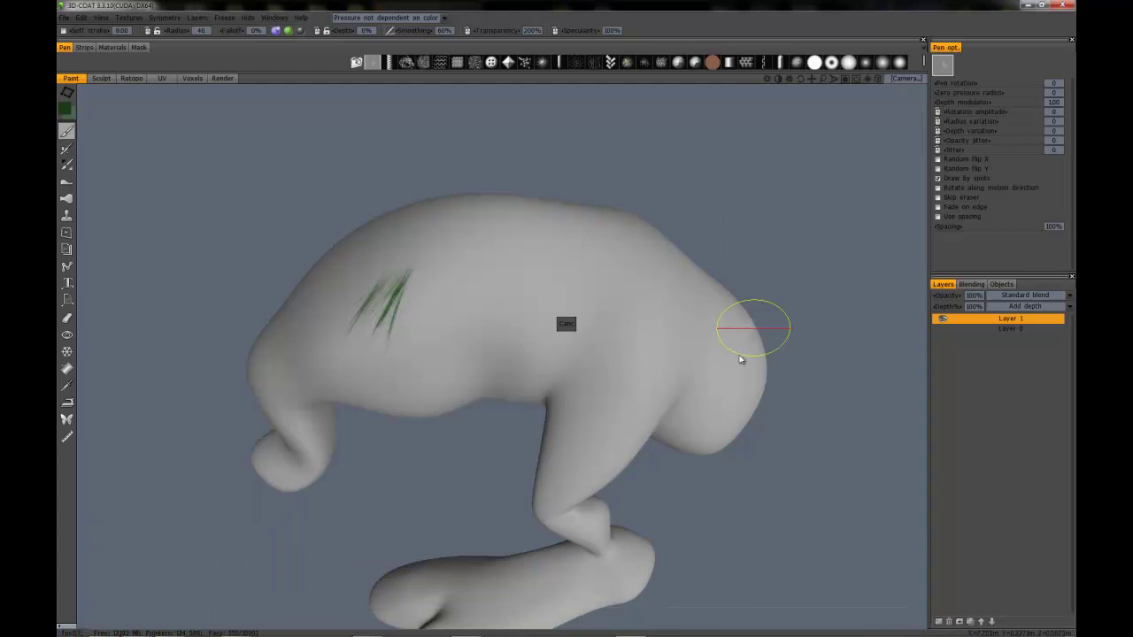
pyautogui.click(566, 324)
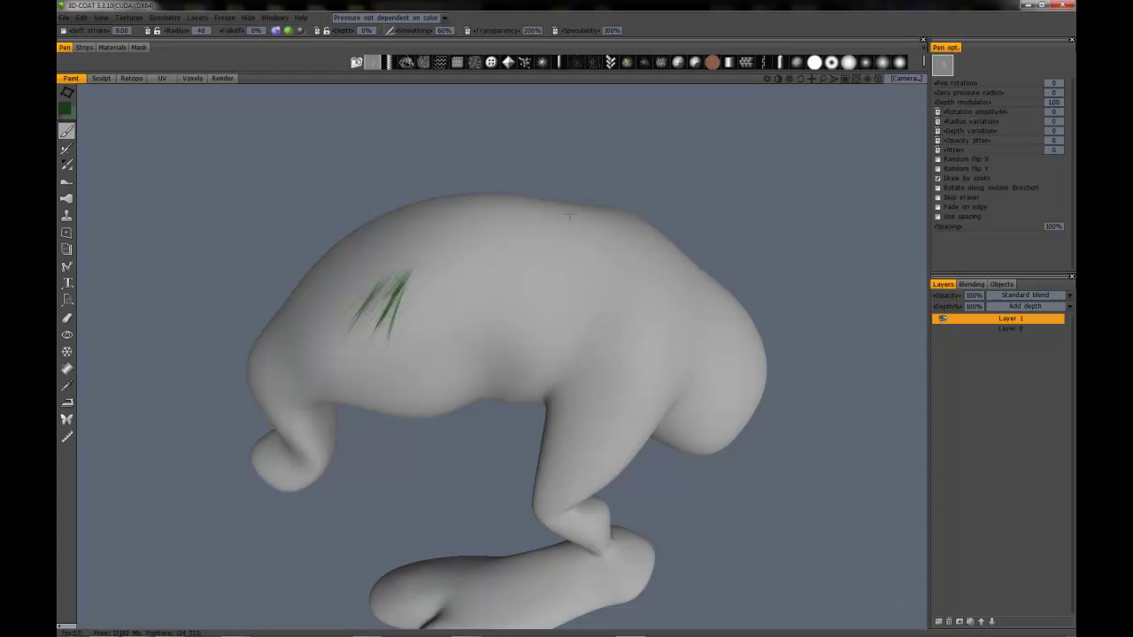
pyautogui.moveTo(329, 188); pyautogui.dragTo(344, 188)
pyautogui.moveTo(345, 189); pyautogui.dragTo(346, 211, button='right')
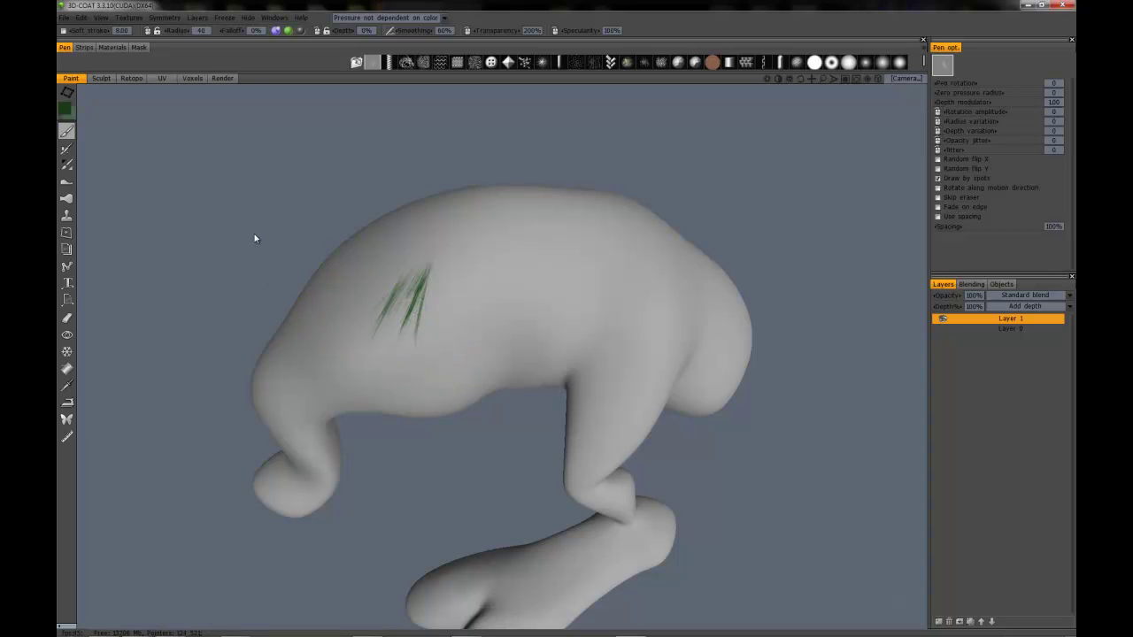
pyautogui.moveTo(244, 216)
pyautogui.mouseDown()
pyautogui.moveTo(252, 221)
pyautogui.moveTo(226, 199)
pyautogui.moveTo(221, 169)
pyautogui.mouseUp()
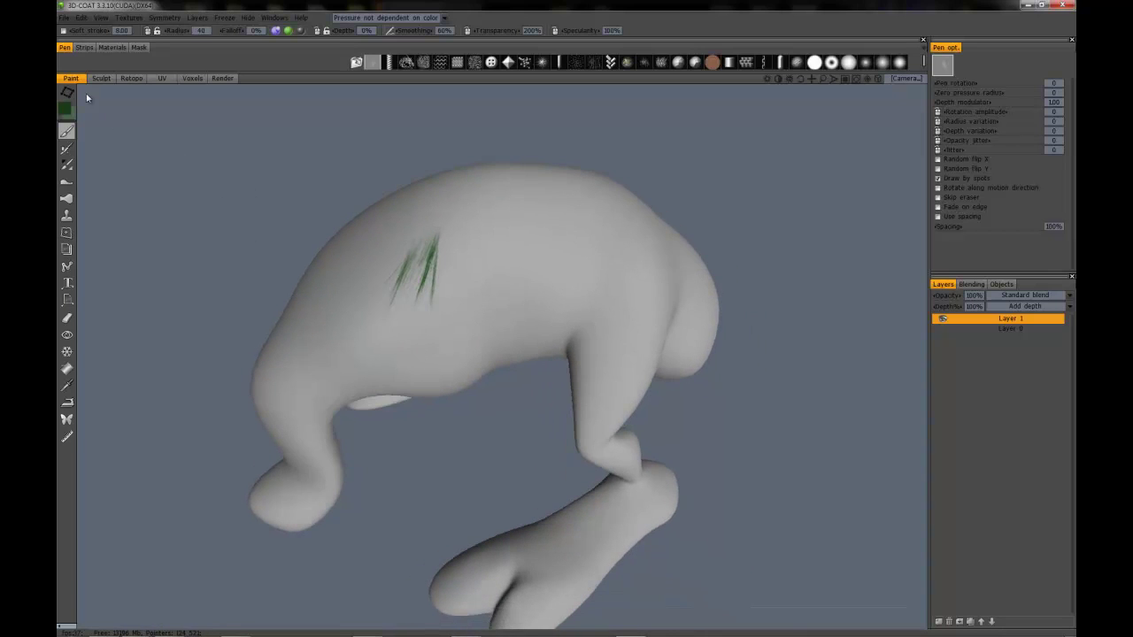
# Step: Switch to LightWave Modeler and draw a flat 24-sided disc with a radius of about 2.55 m in the top view
pyautogui.moveTo(74, 96)
pyautogui.click(367, 627)
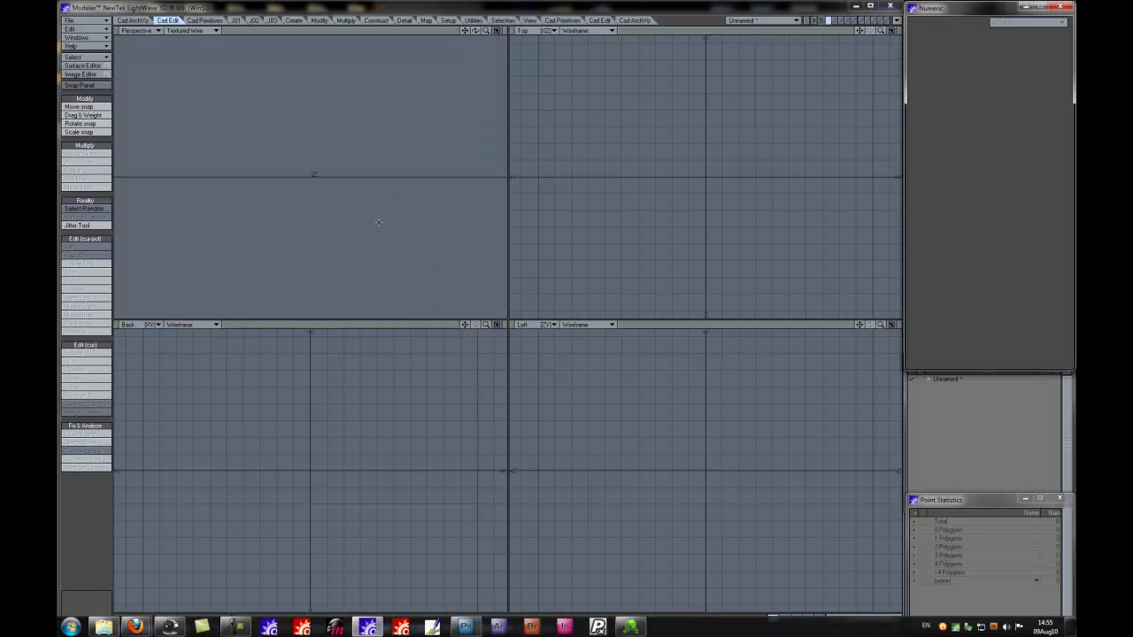
pyautogui.keyDown('alt'); pyautogui.moveTo(323, 159); pyautogui.dragTo(349, 231); pyautogui.keyUp('alt')
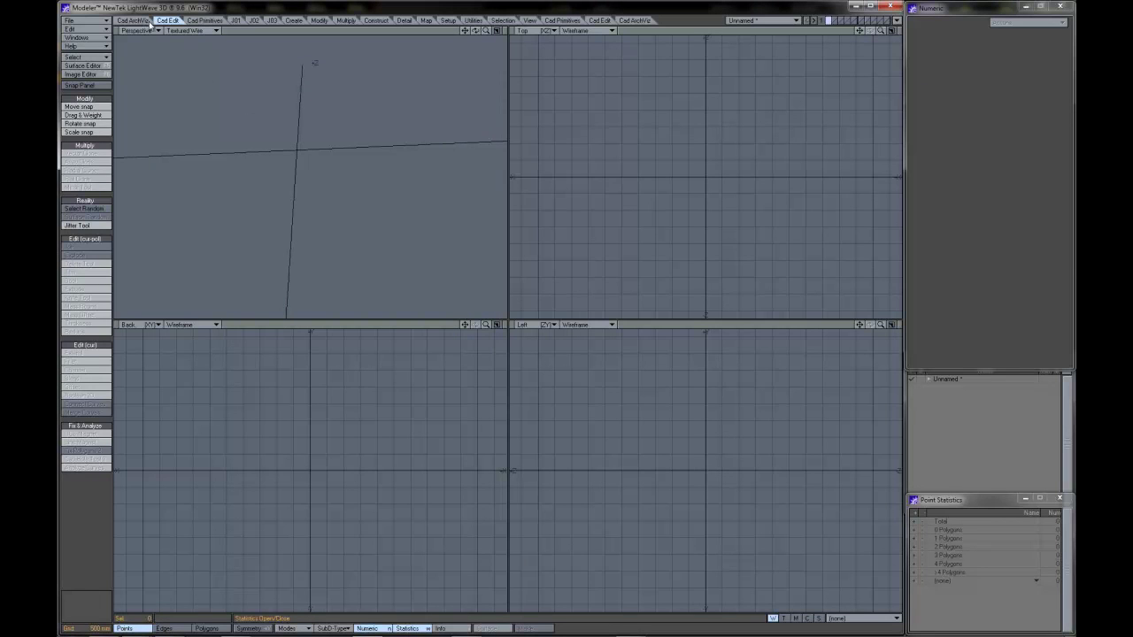
pyautogui.click(237, 20)
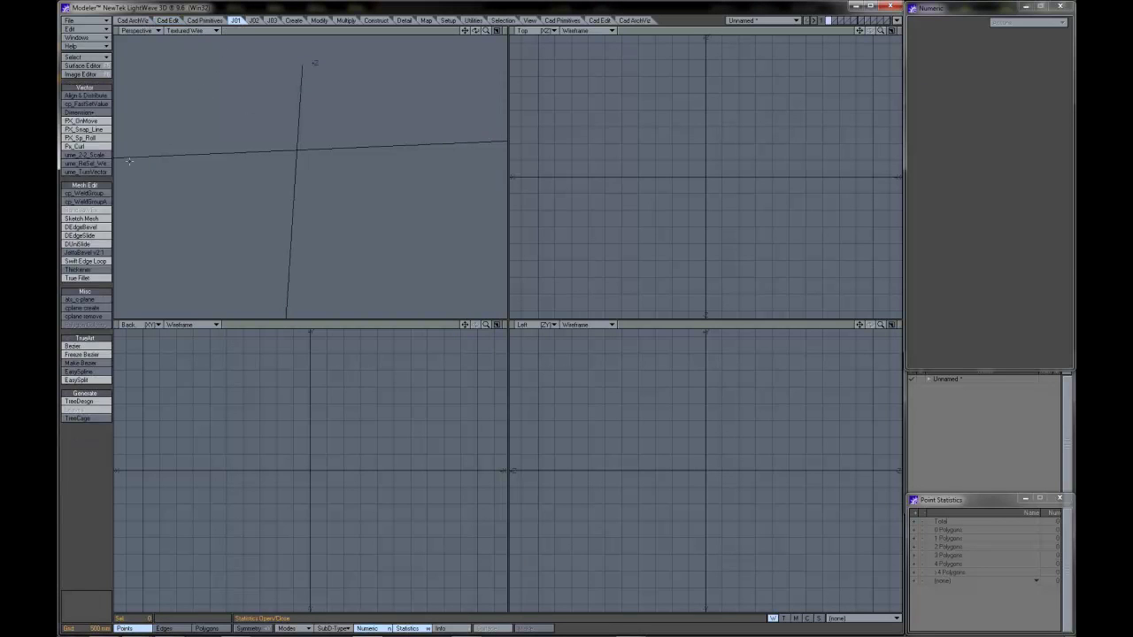
pyautogui.click(293, 20)
pyautogui.click(71, 113)
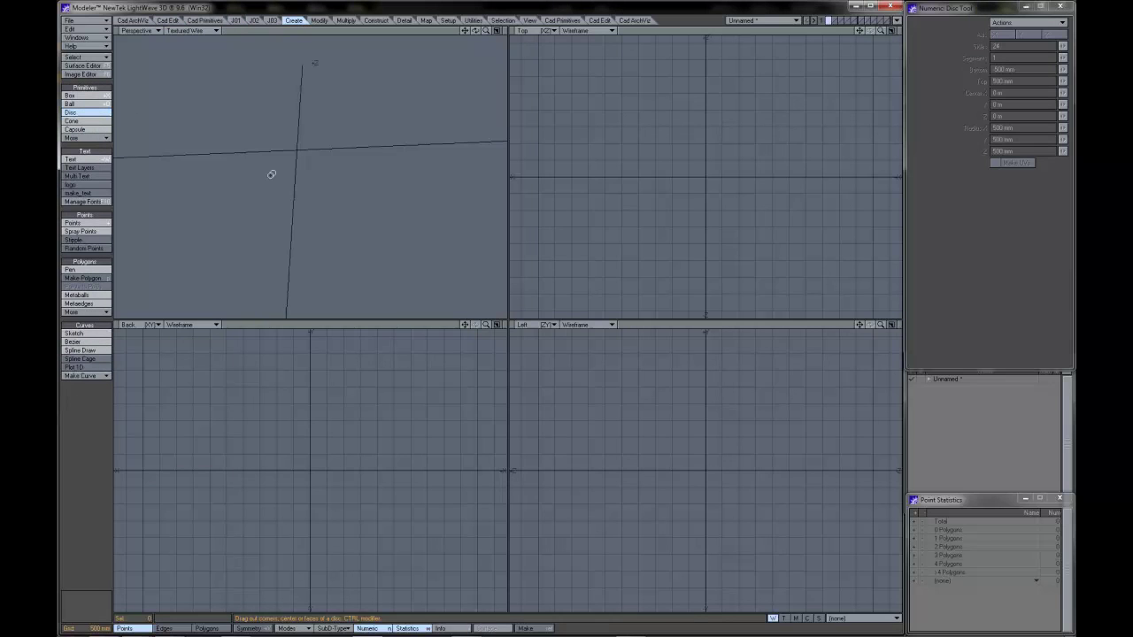
pyautogui.moveTo(597, 108); pyautogui.dragTo(748, 256)
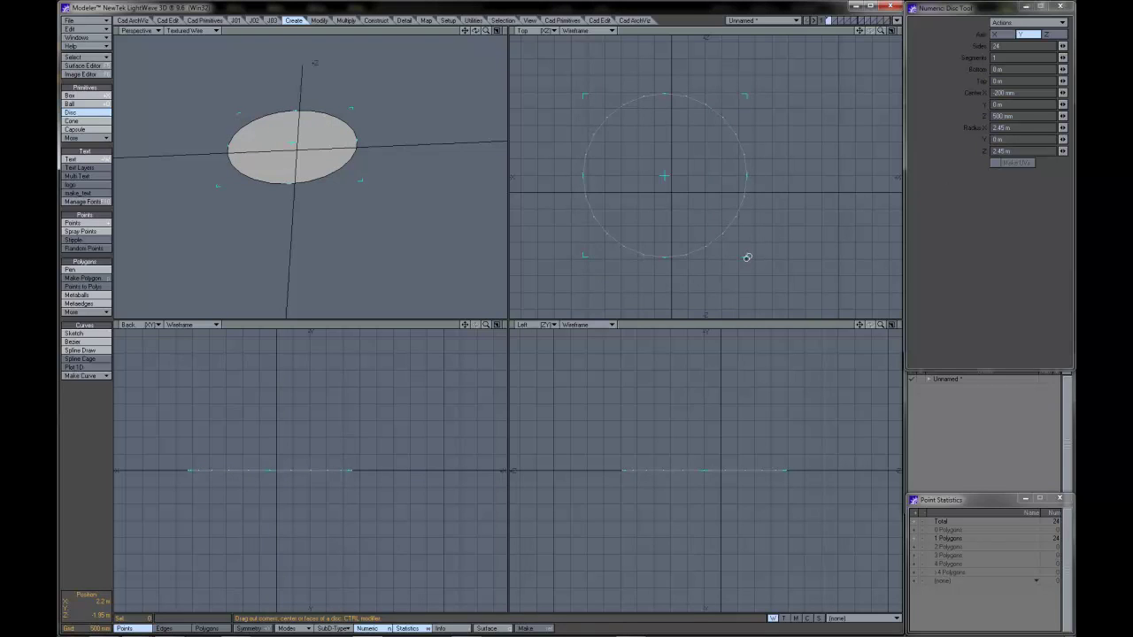
pyautogui.moveTo(747, 256); pyautogui.dragTo(752, 261)
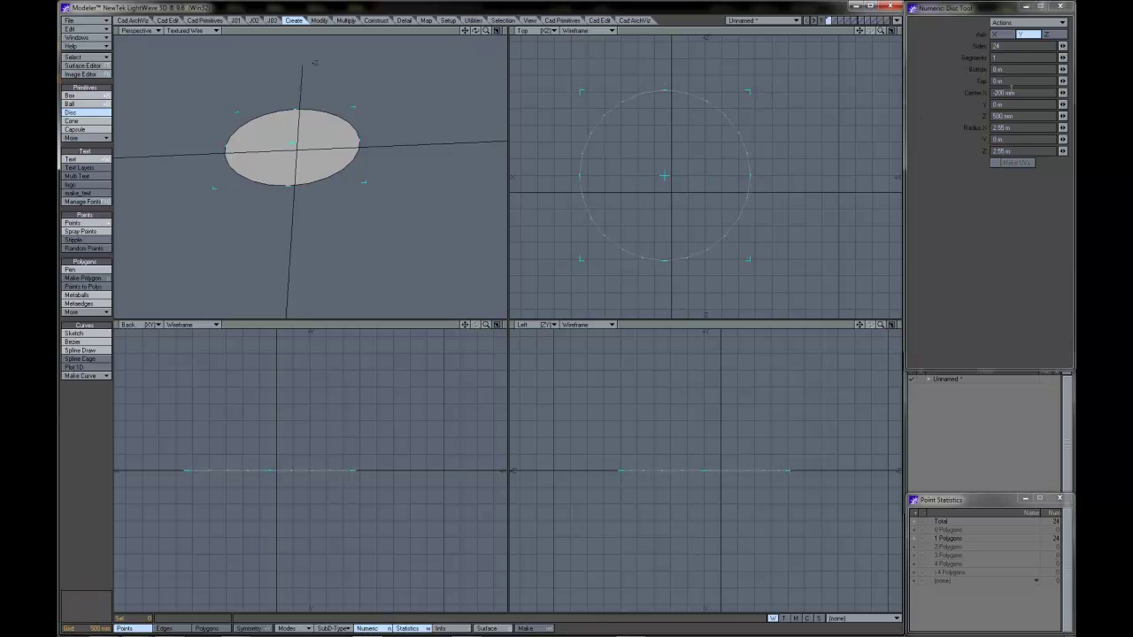
# Step: Center the disc on the origin by setting its X and Z center values to 0
pyautogui.click(1018, 92)
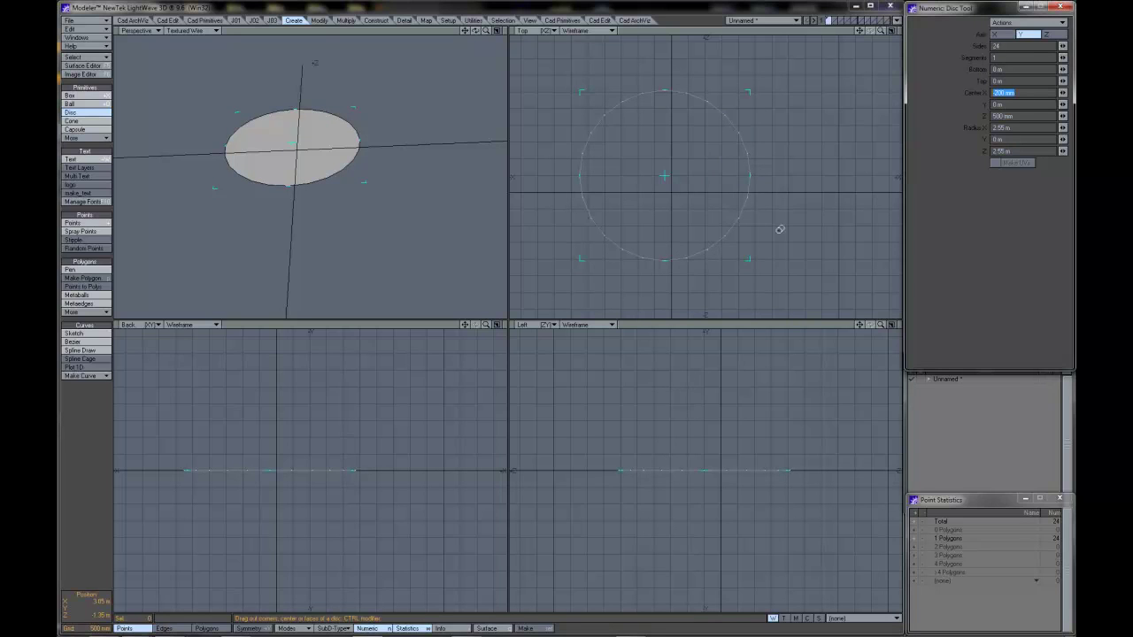
pyautogui.write('0')
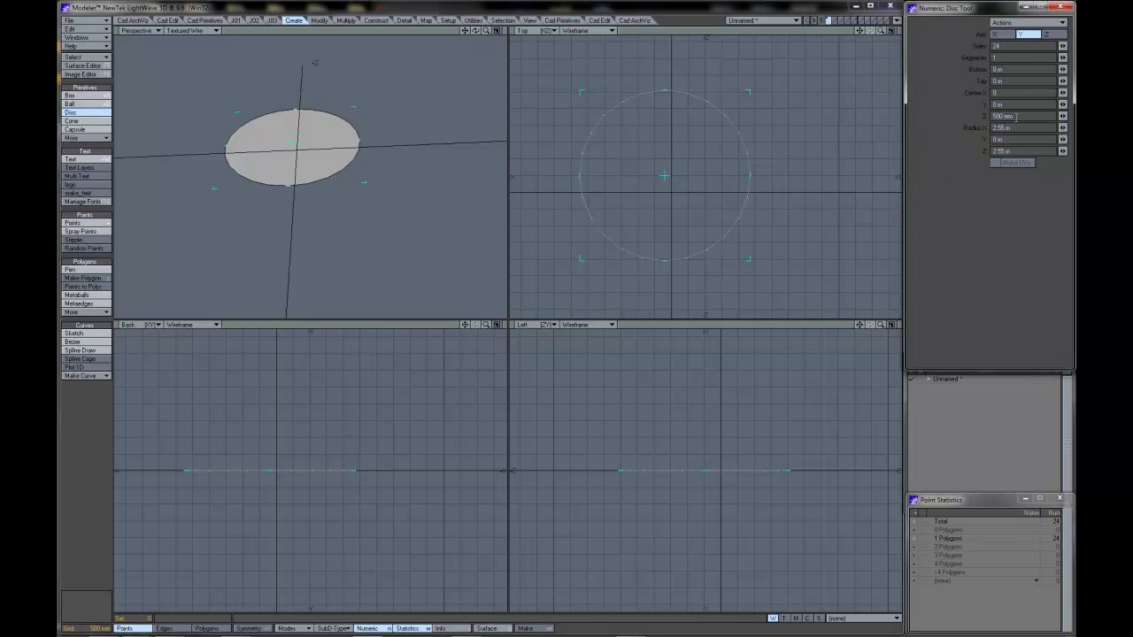
pyautogui.click(1017, 117)
pyautogui.write('0')
pyautogui.press('Return')
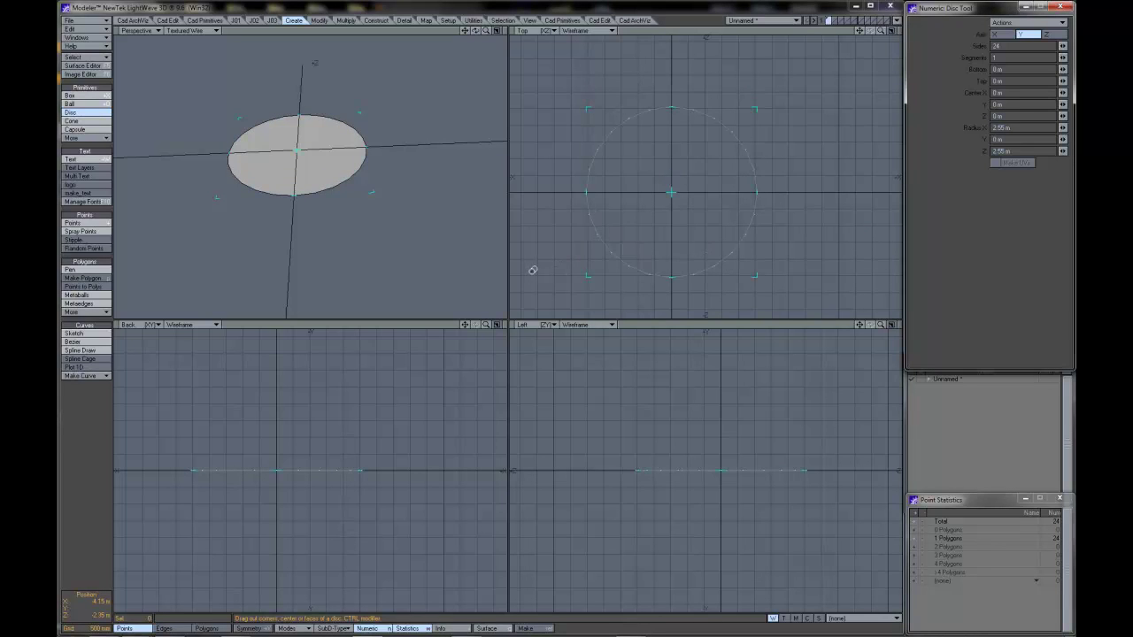
# Step: Finish the disc, select its polygon, and bevel it inward twice to form two slightly raised concentric rings
pyautogui.press('space')
pyautogui.press('space')
pyautogui.press('space')
pyautogui.click(271, 195)
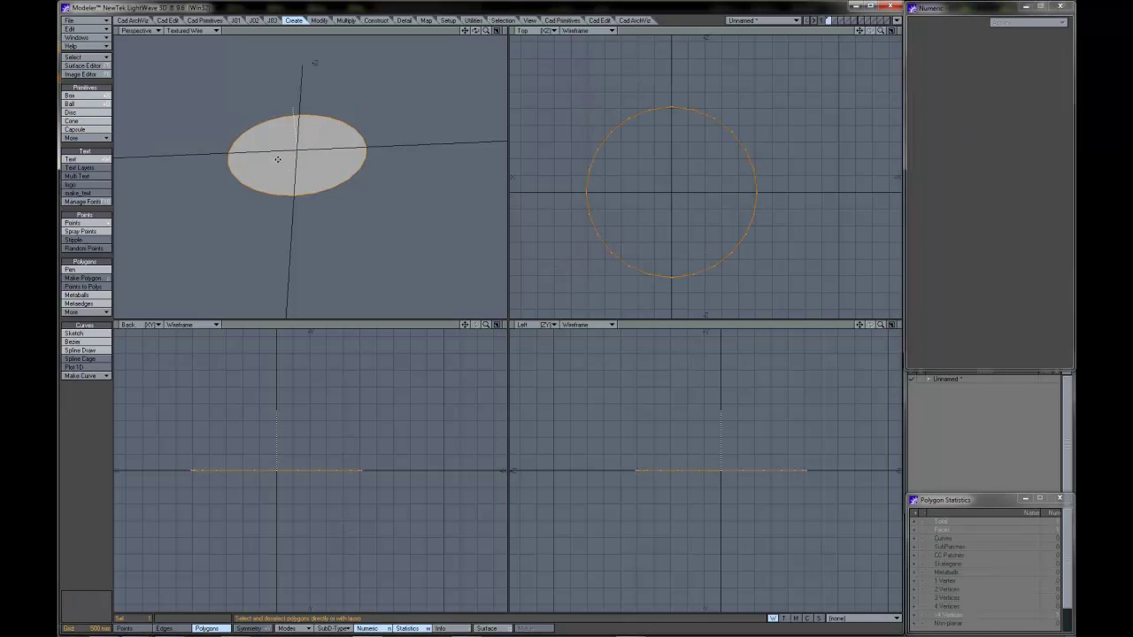
pyautogui.keyDown('alt'); pyautogui.keyDown('shift'); pyautogui.moveTo(277, 158); pyautogui.dragTo(301, 184); pyautogui.keyUp('shift'); pyautogui.keyUp('alt')
pyautogui.press('a')
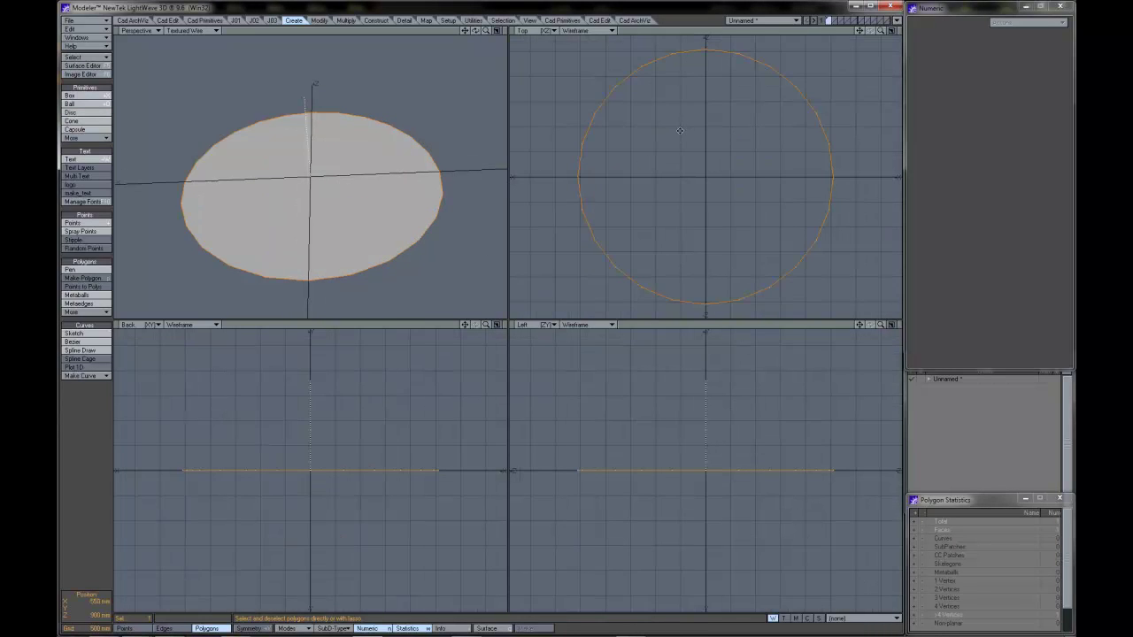
pyautogui.keyDown('alt'); pyautogui.moveTo(721, 167); pyautogui.dragTo(696, 180); pyautogui.keyUp('alt')
pyautogui.keyDown('alt'); pyautogui.moveTo(293, 171); pyautogui.dragTo(278, 208); pyautogui.keyUp('alt')
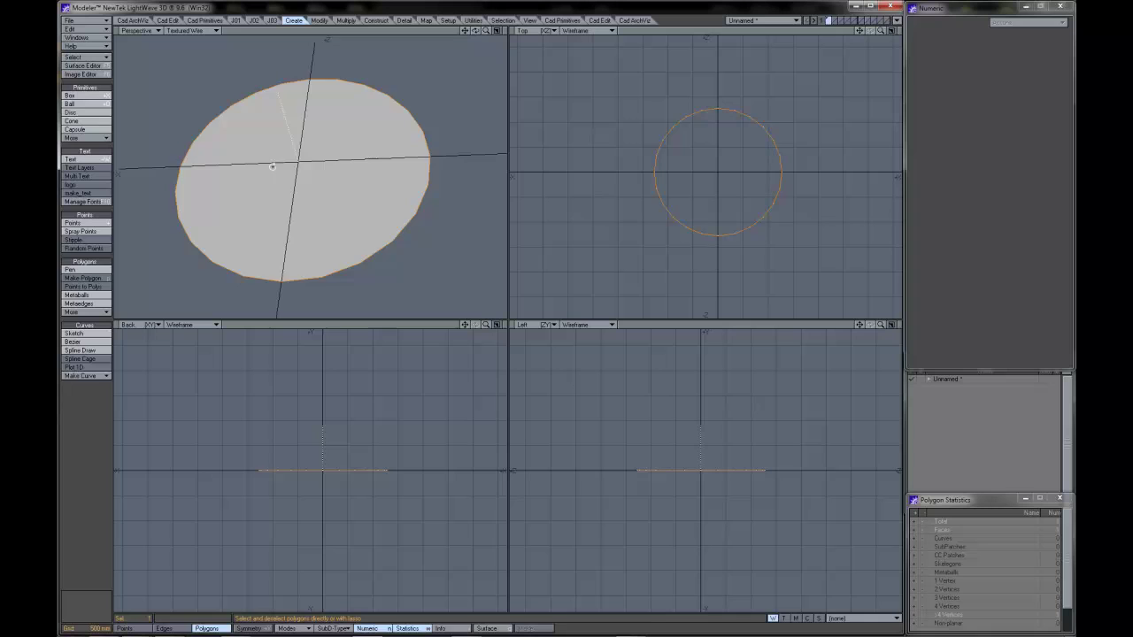
pyautogui.keyDown('alt'); pyautogui.moveTo(271, 167); pyautogui.dragTo(219, 211); pyautogui.keyUp('alt')
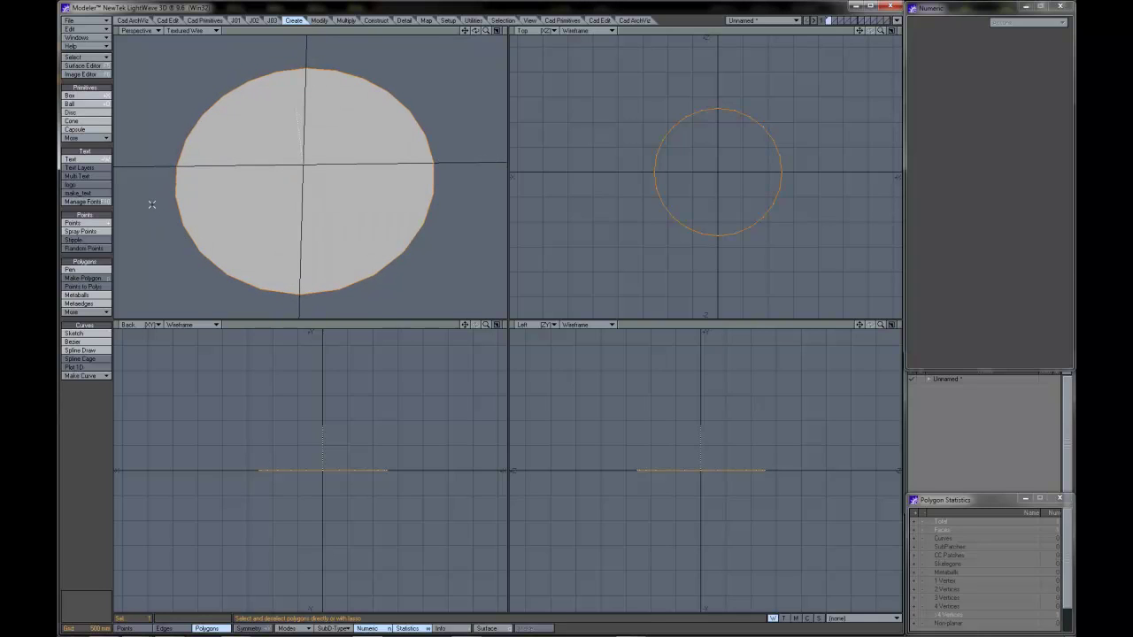
pyautogui.press('b')
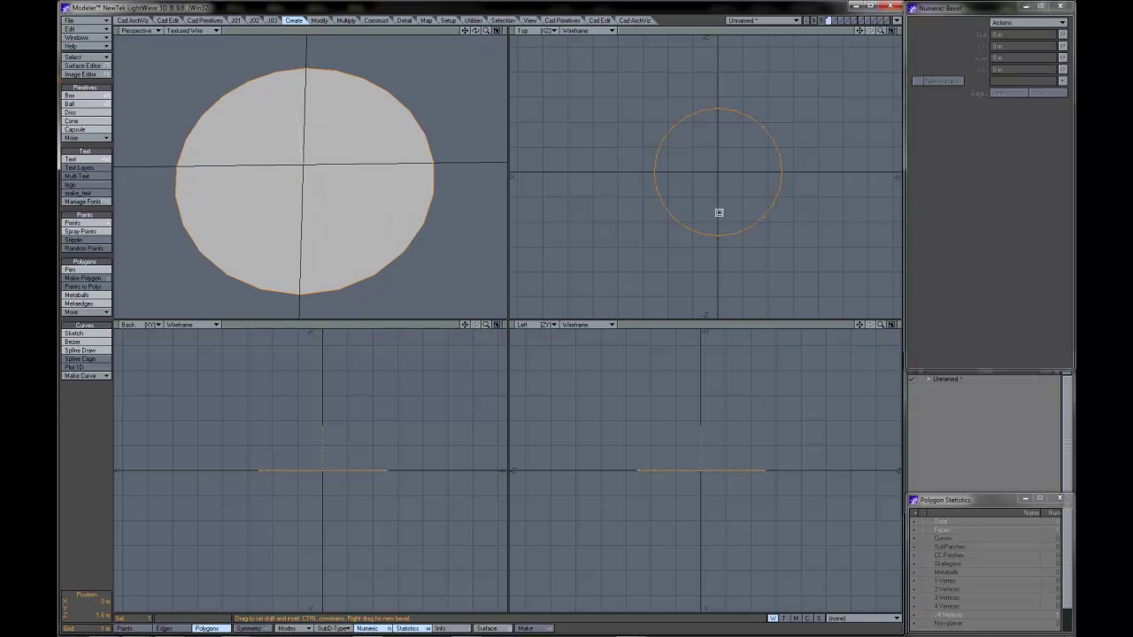
pyautogui.moveTo(708, 213); pyautogui.dragTo(713, 216)
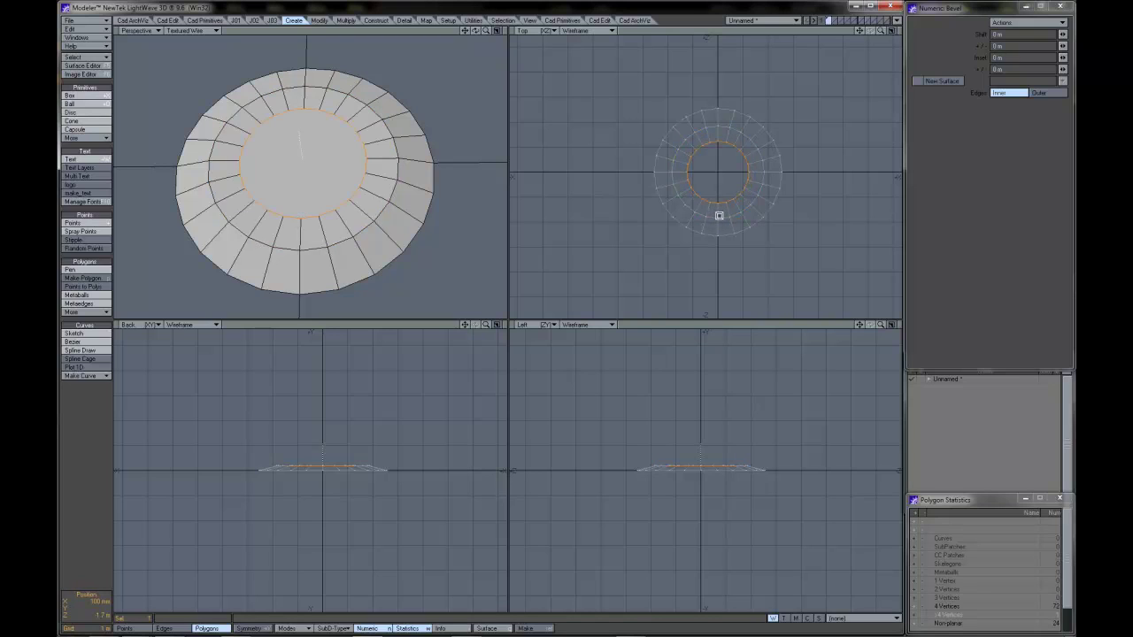
# Step: Bevel the inner face down into a recess, inset its floor 500 mm, raise the center 1.2 m as a post, and deselect it
pyautogui.moveTo(718, 220)
pyautogui.mouseDown()
pyautogui.moveTo(718, 243)
pyautogui.moveTo(731, 225)
pyautogui.moveTo(720, 233)
pyautogui.mouseUp()
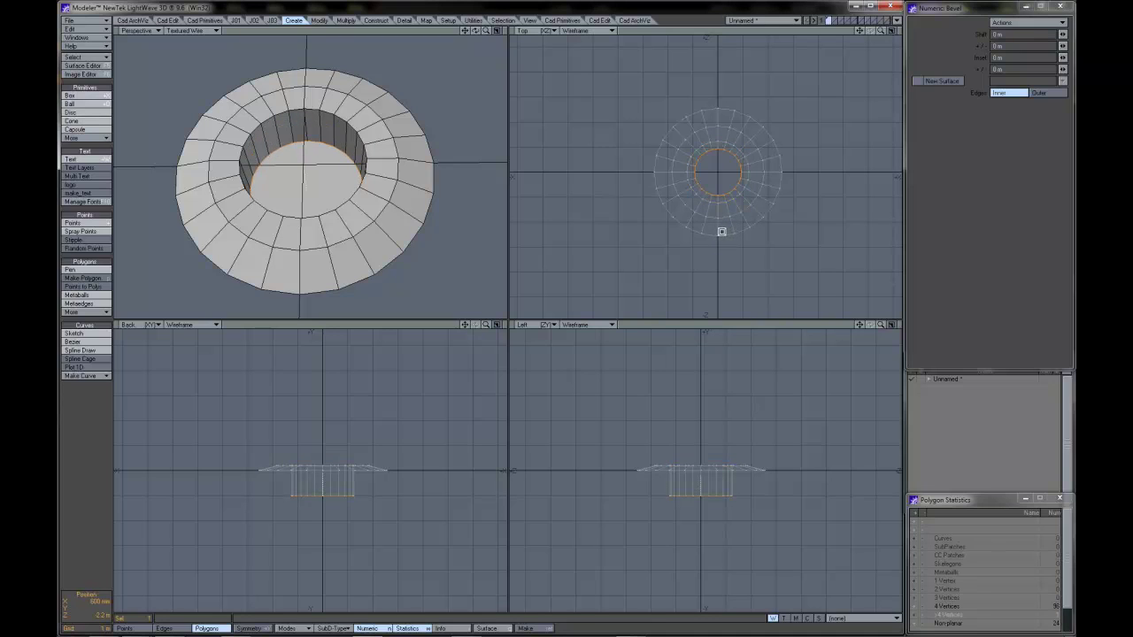
pyautogui.click(722, 232)
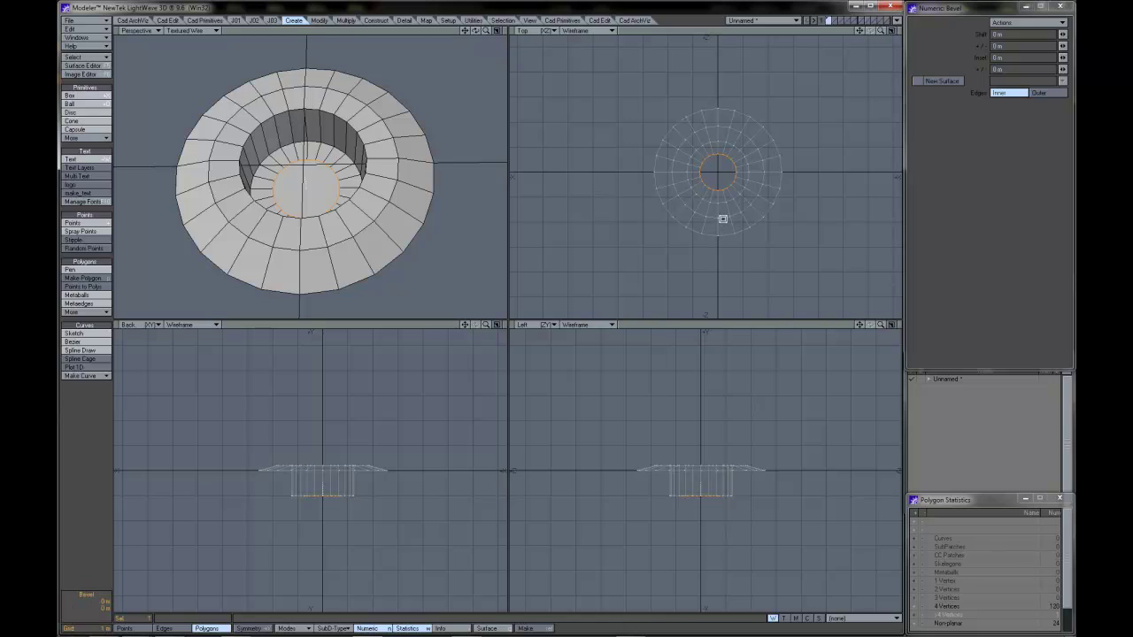
pyautogui.moveTo(723, 210); pyautogui.dragTo(724, 203)
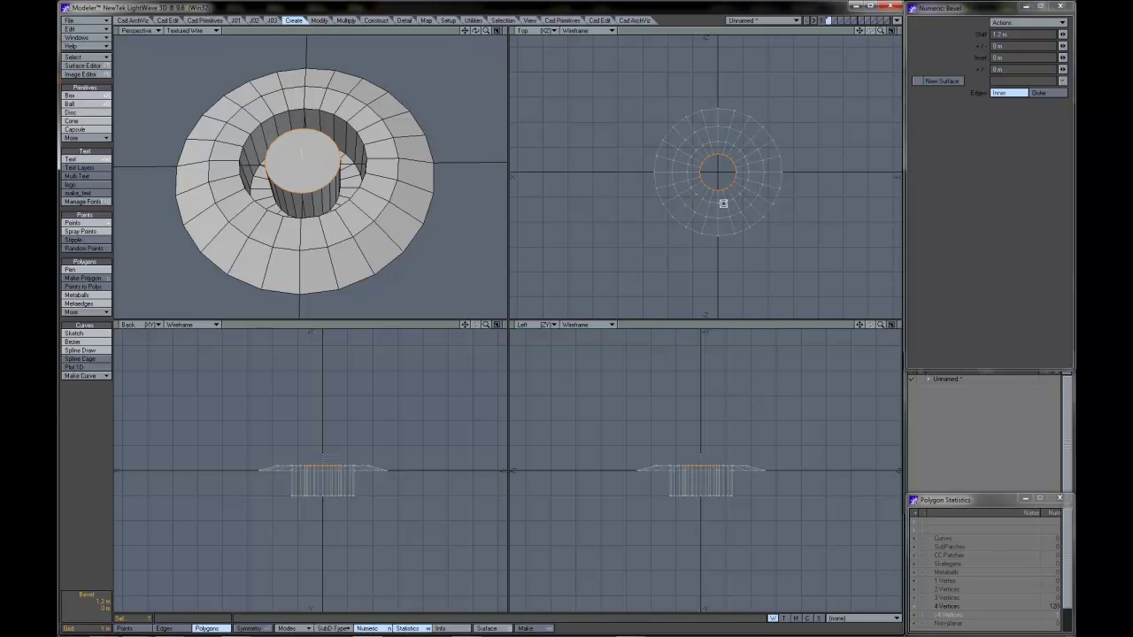
pyautogui.keyDown('alt'); pyautogui.moveTo(312, 232); pyautogui.dragTo(300, 194); pyautogui.keyUp('alt')
pyautogui.press('space')
pyautogui.keyDown('alt'); pyautogui.moveTo(282, 149); pyautogui.dragTo(293, 221); pyautogui.keyUp('alt')
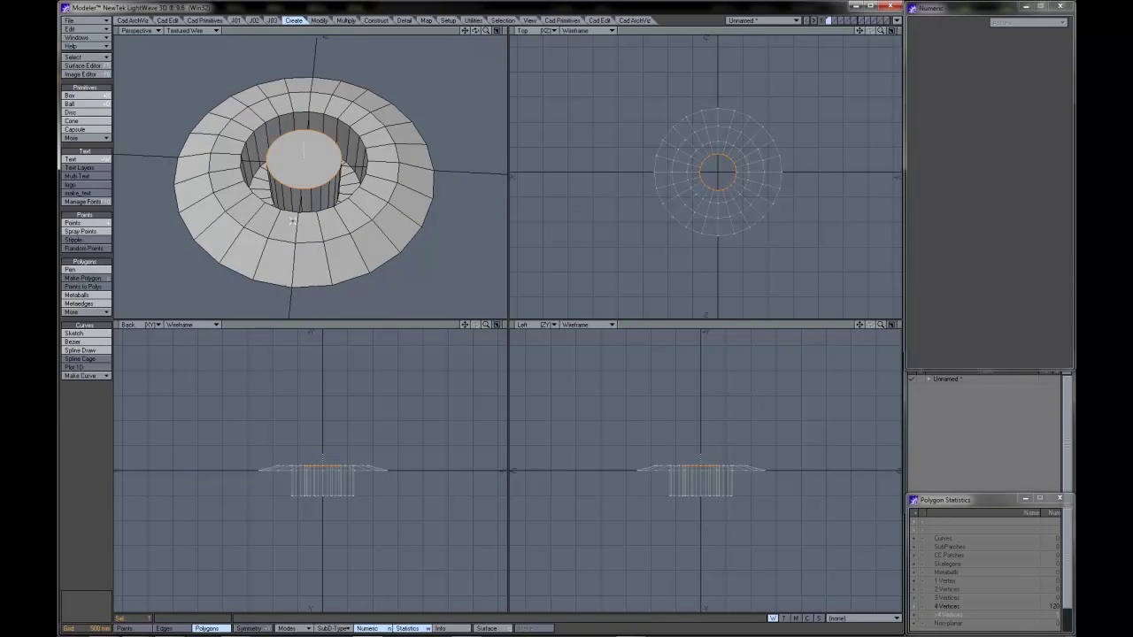
pyautogui.press('/')
# Step: Save the object as DiscBrush in the Objects folder of x PRO Projects, p00026-06AUG10-3DC-BrushCreation
pyautogui.write('as')
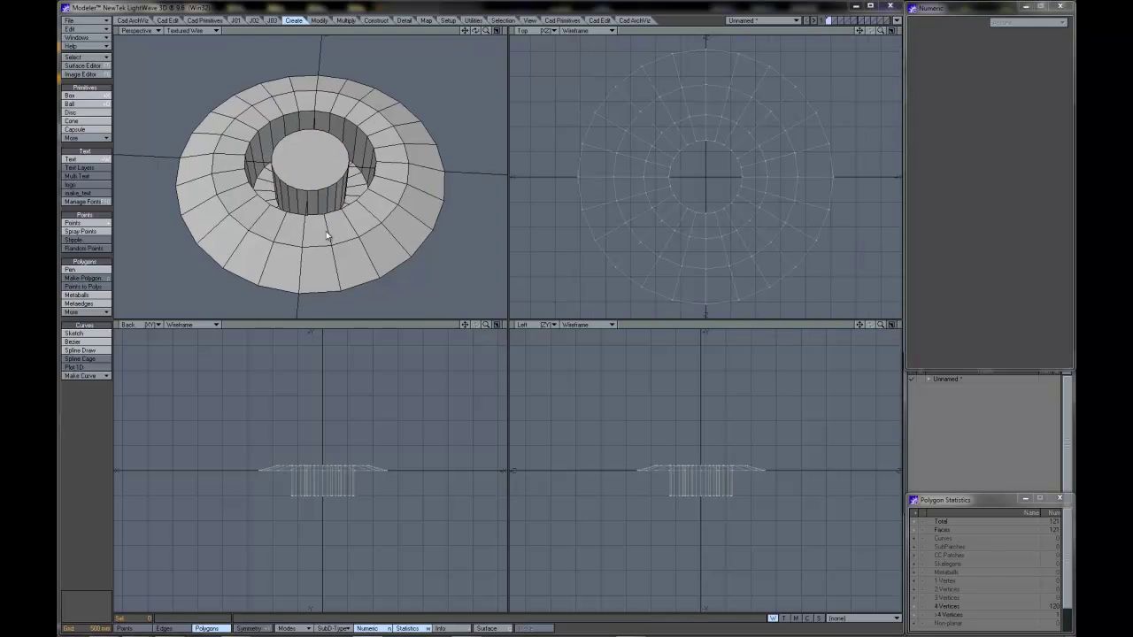
pyautogui.write('s')
pyautogui.moveTo(210, 24); pyautogui.dragTo(242, 47)
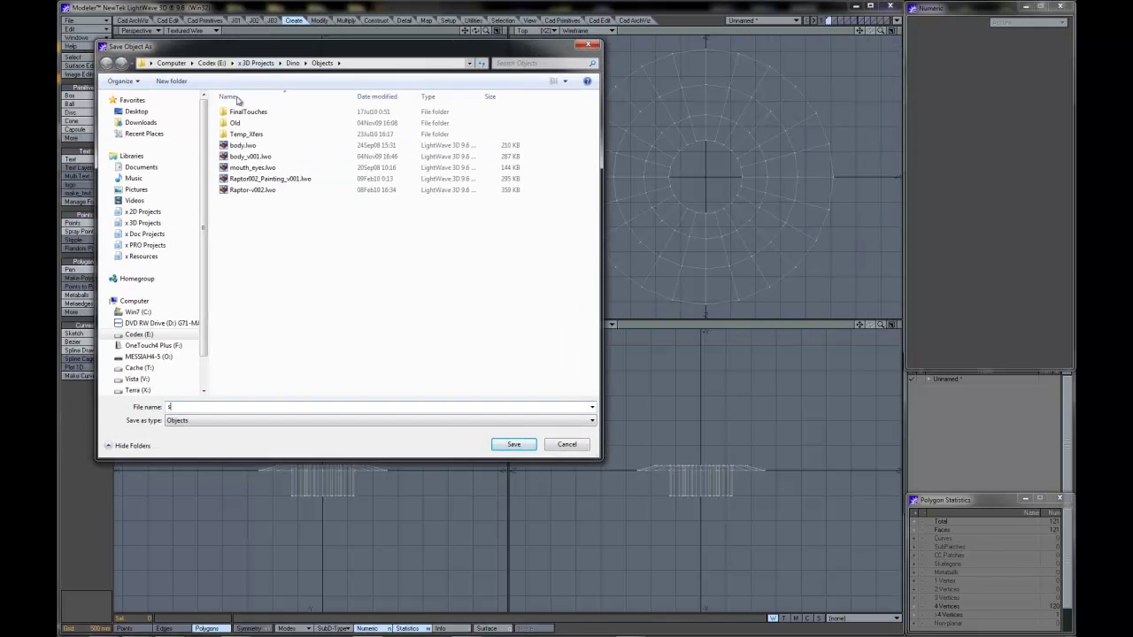
pyautogui.click(142, 256)
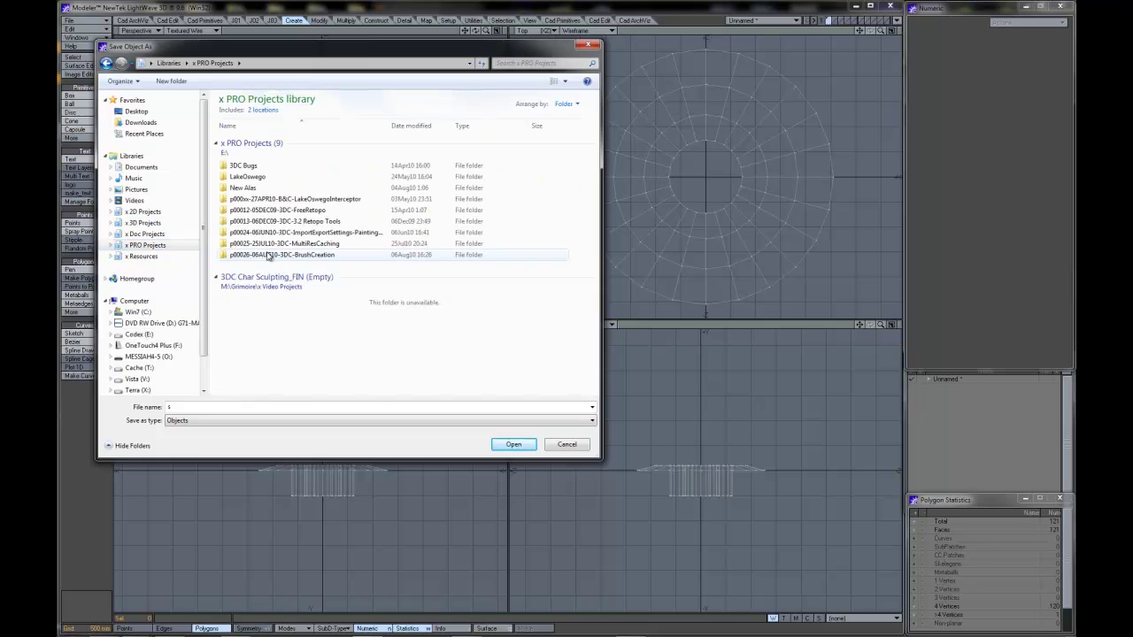
pyautogui.doubleClick(242, 254)
pyautogui.doubleClick(240, 152)
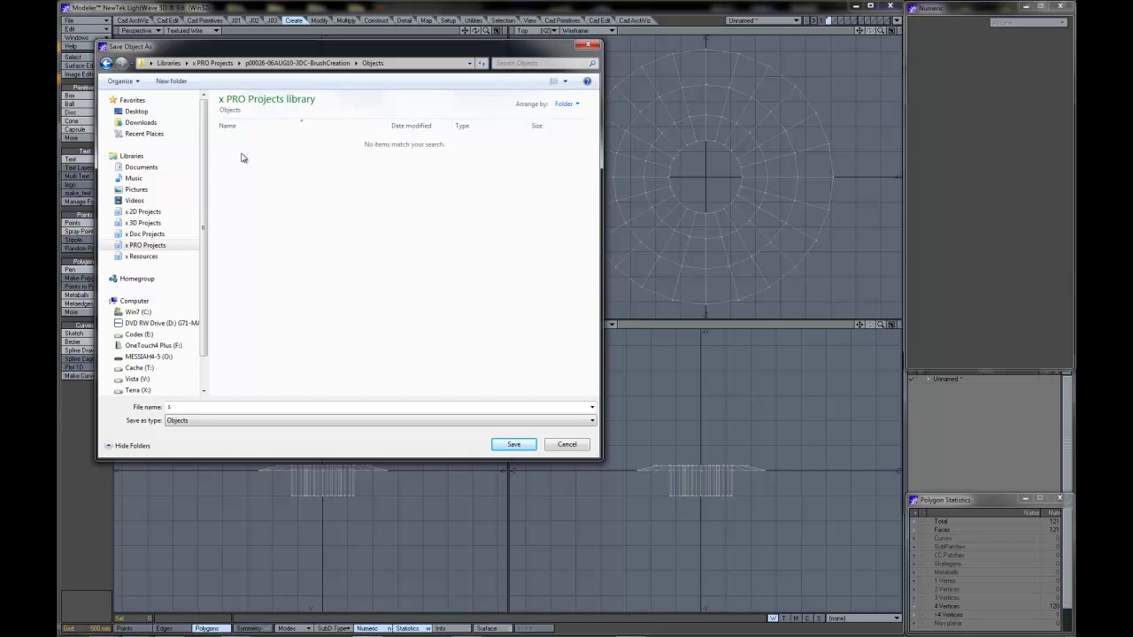
pyautogui.moveTo(241, 408); pyautogui.dragTo(79, 413)
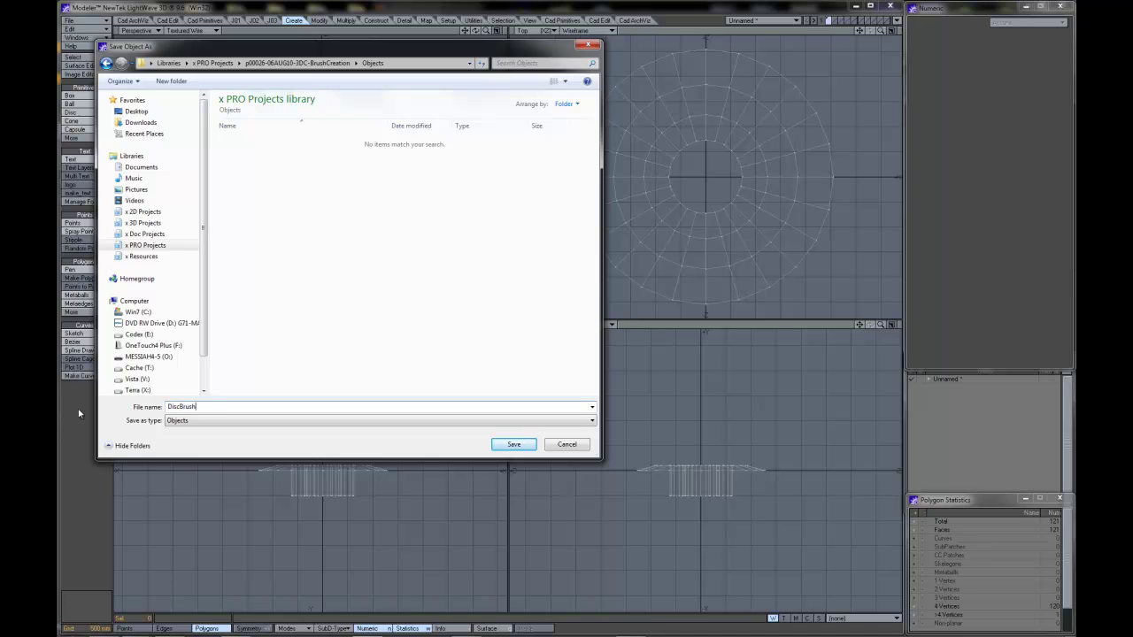
pyautogui.press('Return')
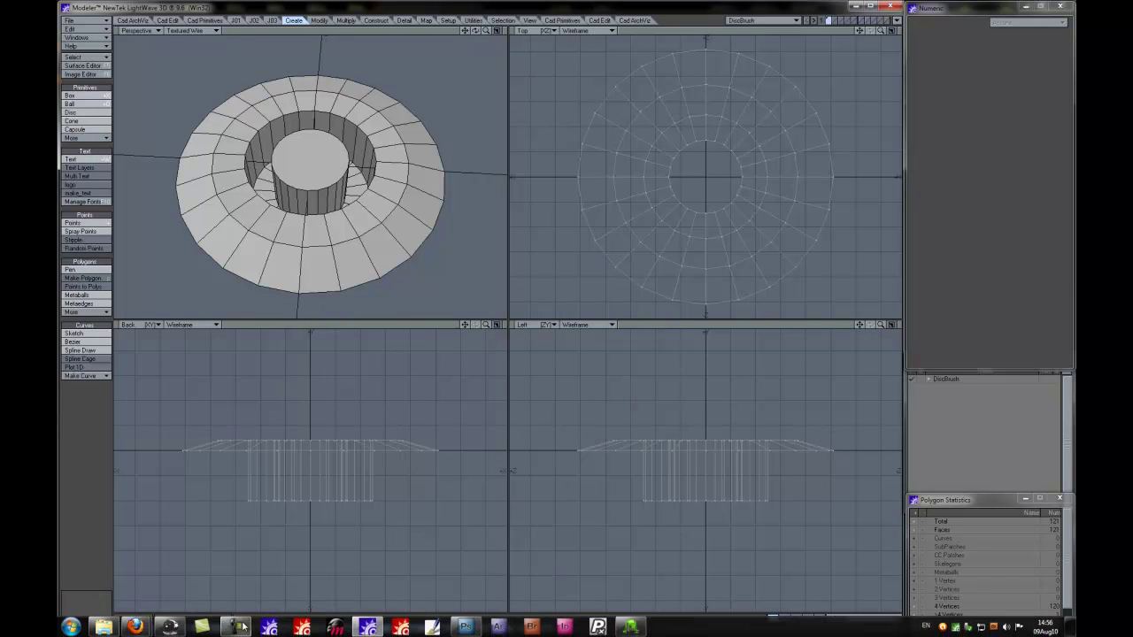
# Step: Locate DiscBrush.lwo in the project's Objects folder in Windows Explorer and drop it into the 3D-Coat viewport
pyautogui.click(104, 627)
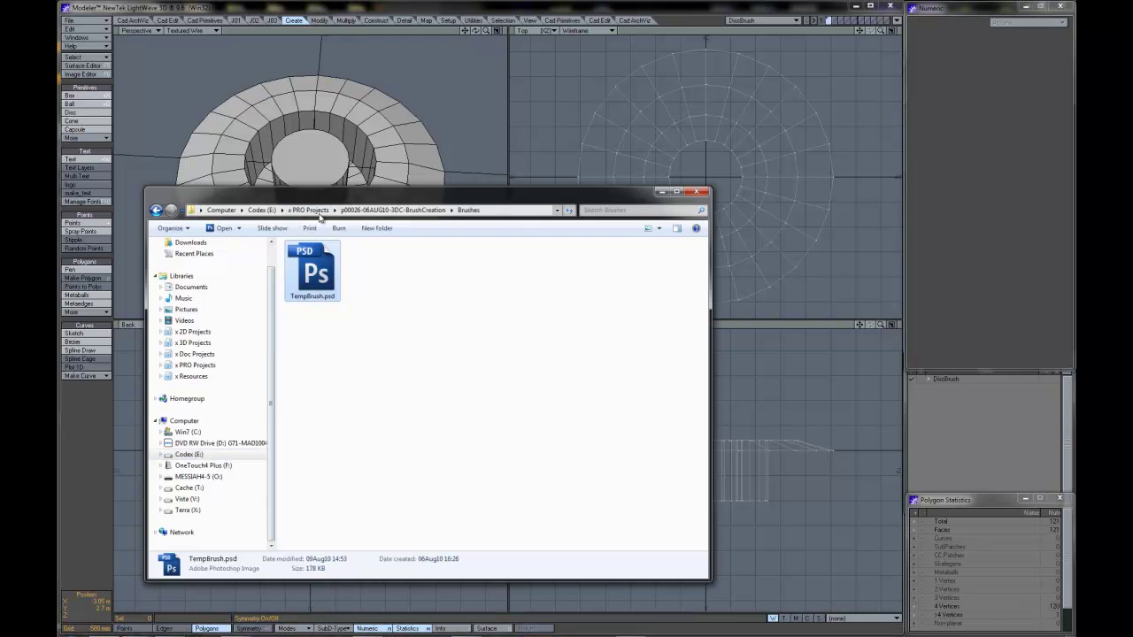
pyautogui.click(392, 210)
pyautogui.doubleClick(313, 270)
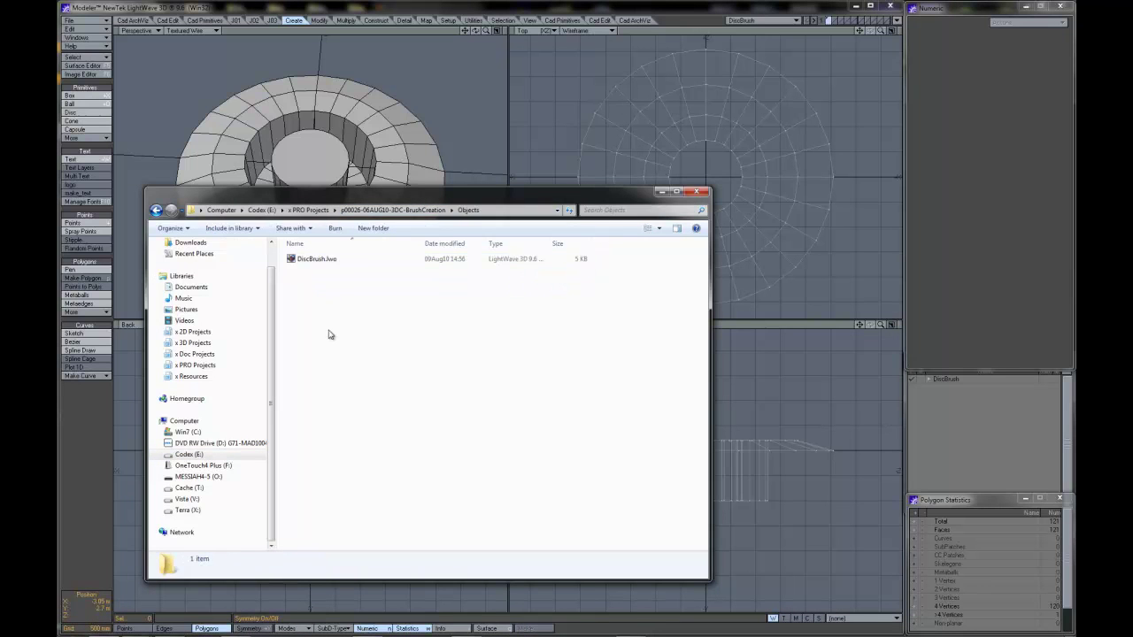
pyautogui.moveTo(301, 200); pyautogui.dragTo(282, 193)
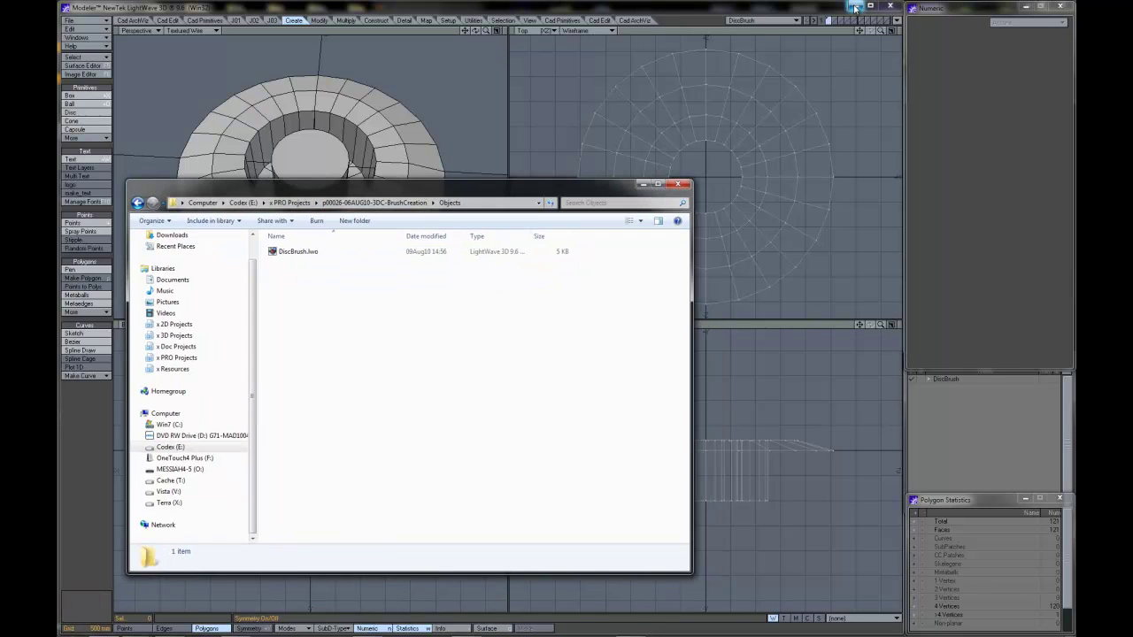
pyautogui.click(869, 5)
pyautogui.moveTo(299, 251); pyautogui.dragTo(677, 356)
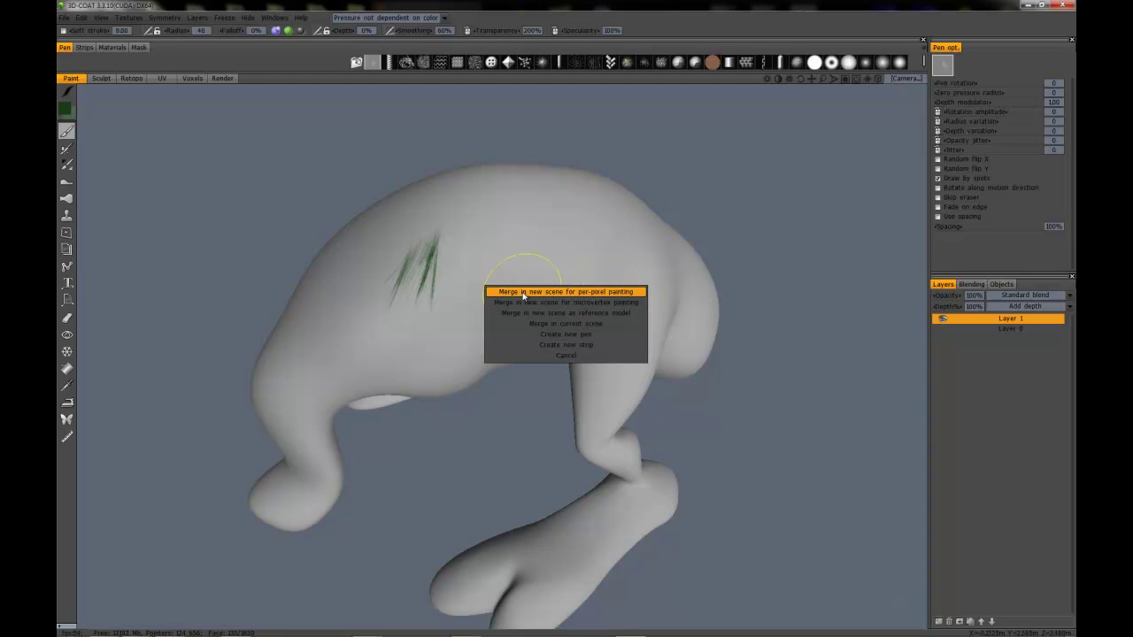
# Step: Use the dropped disc object to create a new pen, and try rotating and scaling it freely in the preview
pyautogui.click(587, 336)
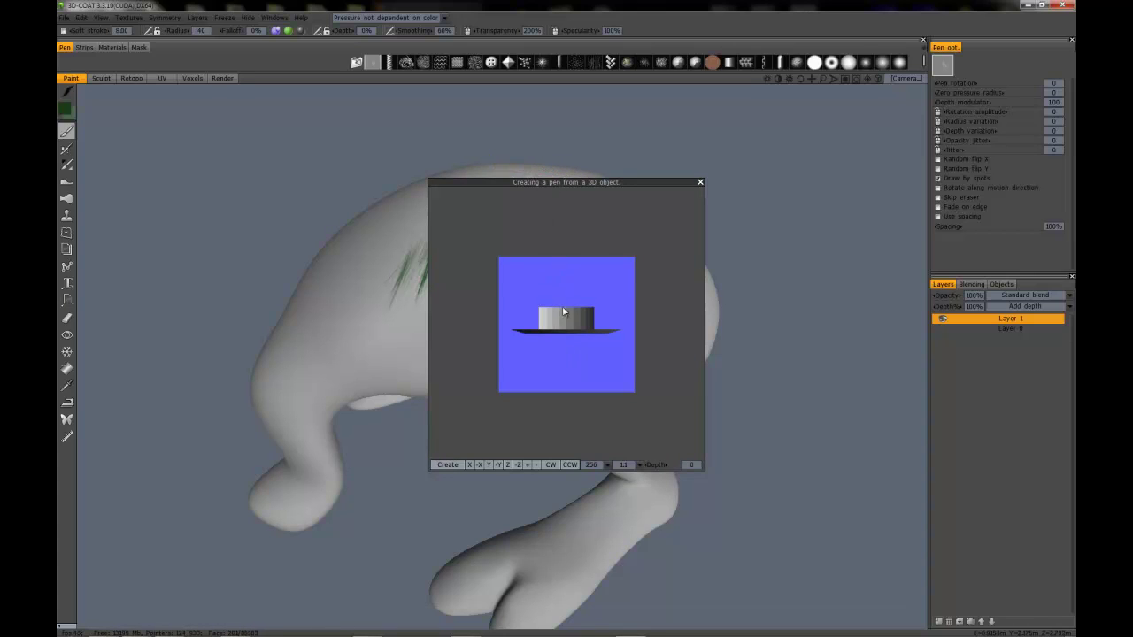
pyautogui.moveTo(564, 304); pyautogui.dragTo(583, 338)
pyautogui.moveTo(578, 360); pyautogui.dragTo(534, 326, button='right')
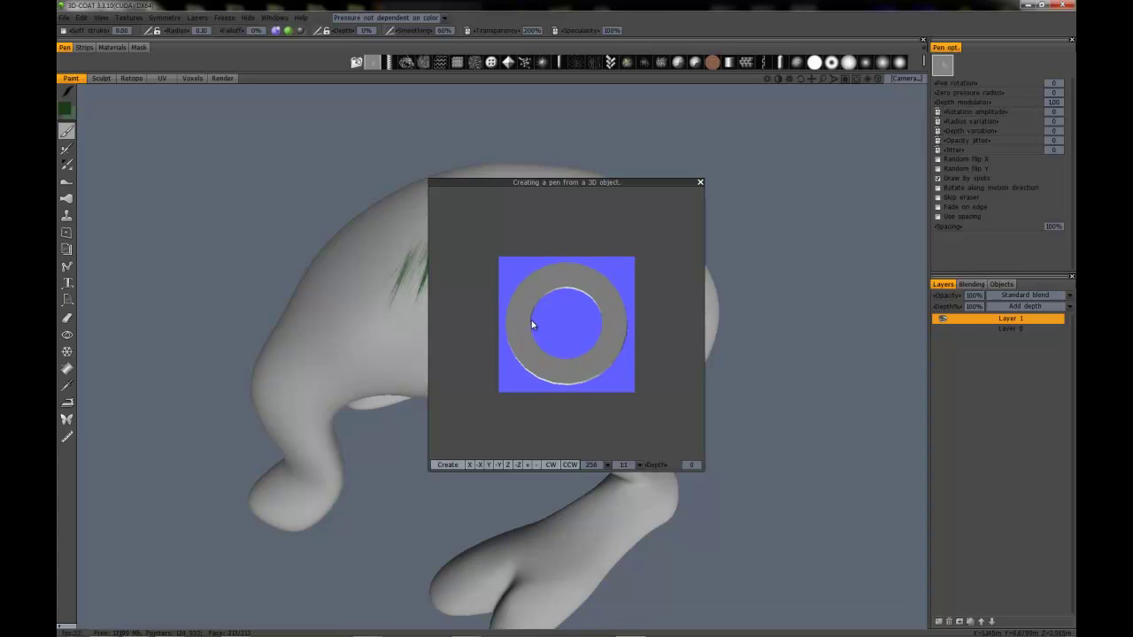
pyautogui.moveTo(567, 321)
pyautogui.mouseDown()
pyautogui.moveTo(586, 359)
pyautogui.moveTo(545, 311)
pyautogui.moveTo(565, 329)
pyautogui.moveTo(554, 315)
pyautogui.moveTo(573, 302)
pyautogui.moveTo(571, 350)
pyautogui.moveTo(571, 303)
pyautogui.mouseUp()
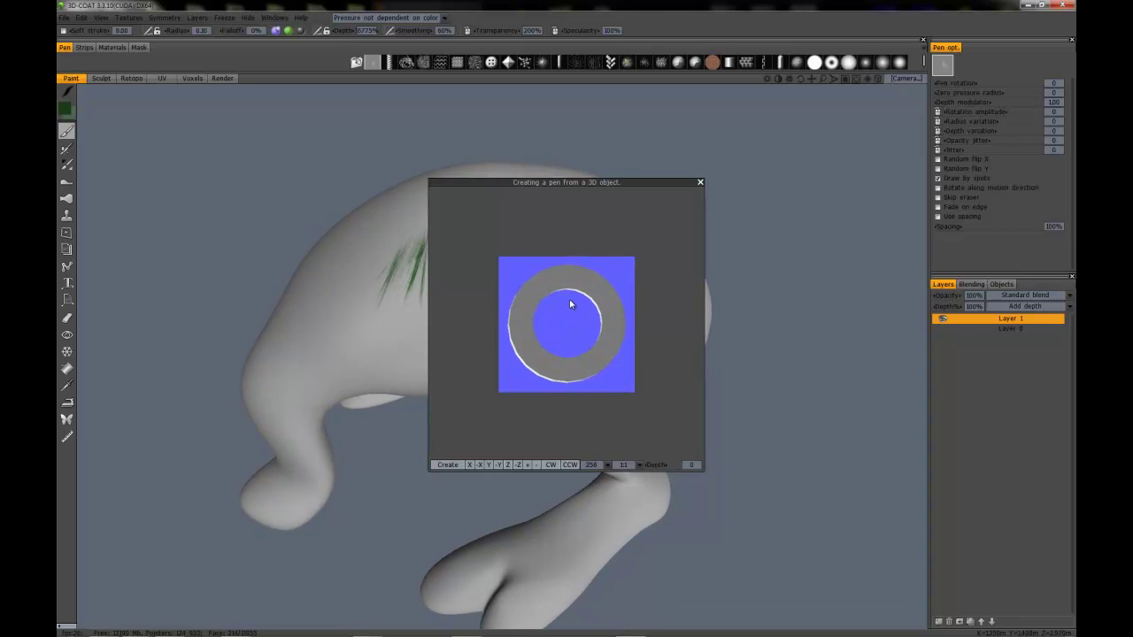
pyautogui.moveTo(571, 303)
pyautogui.mouseDown(button='right')
pyautogui.moveTo(525, 298)
pyautogui.moveTo(587, 320)
pyautogui.mouseUp(button='right')
pyautogui.moveTo(587, 324)
pyautogui.mouseDown()
pyautogui.moveTo(623, 334)
pyautogui.moveTo(572, 324)
pyautogui.mouseUp()
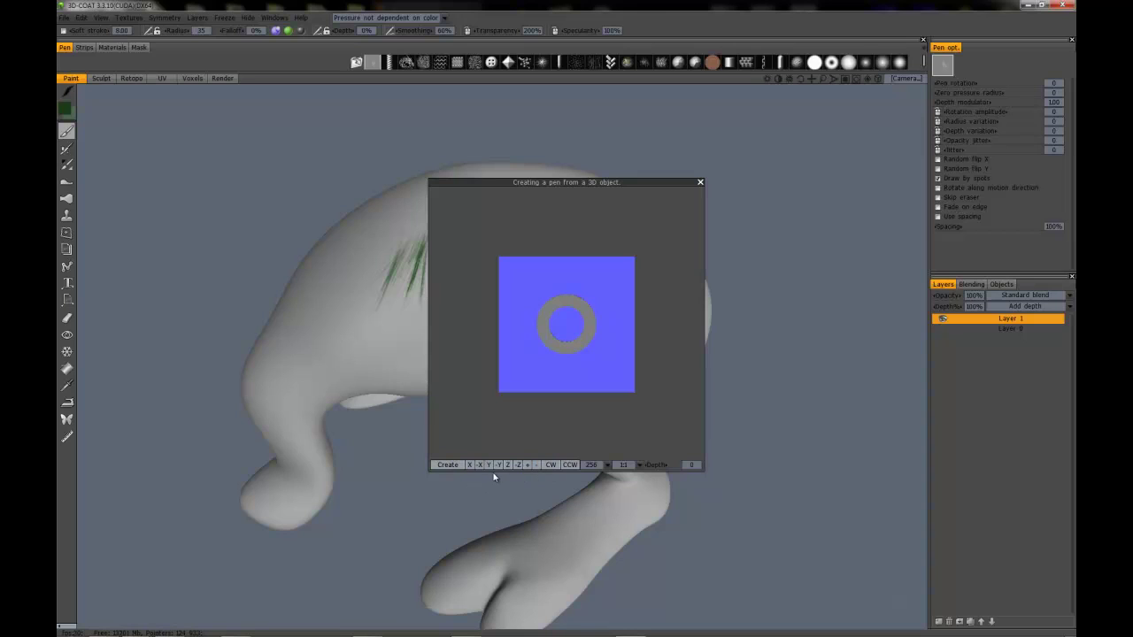
# Step: Compare the X and Y axis views of the disc and orient the pen preview along -Y
pyautogui.click(623, 465)
pyautogui.click(654, 476)
pyautogui.click(470, 466)
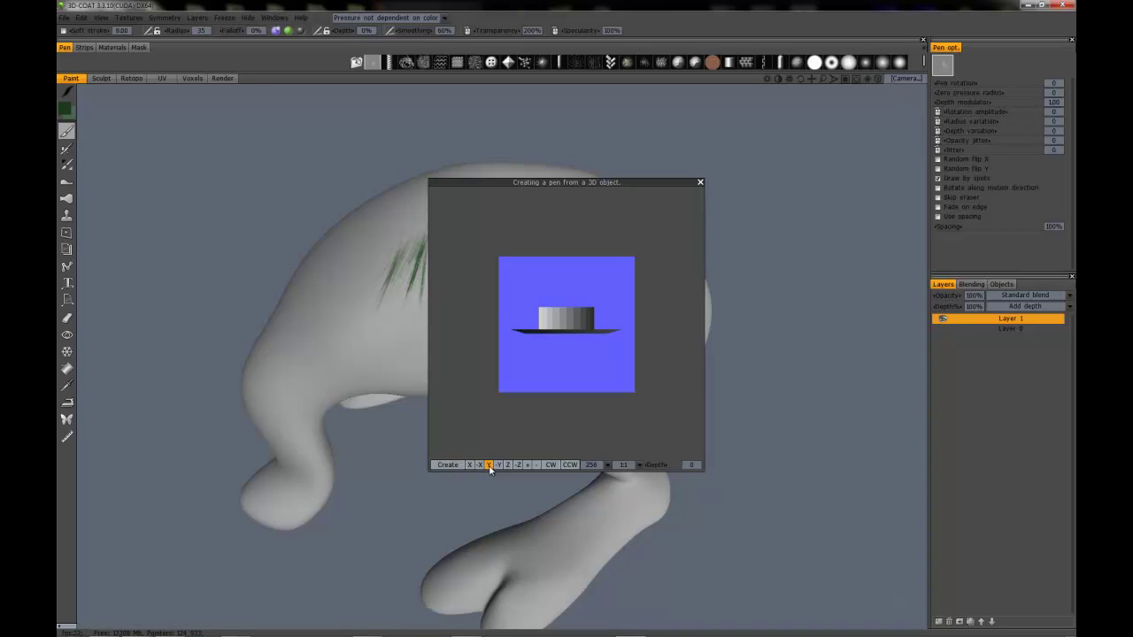
pyautogui.click(490, 467)
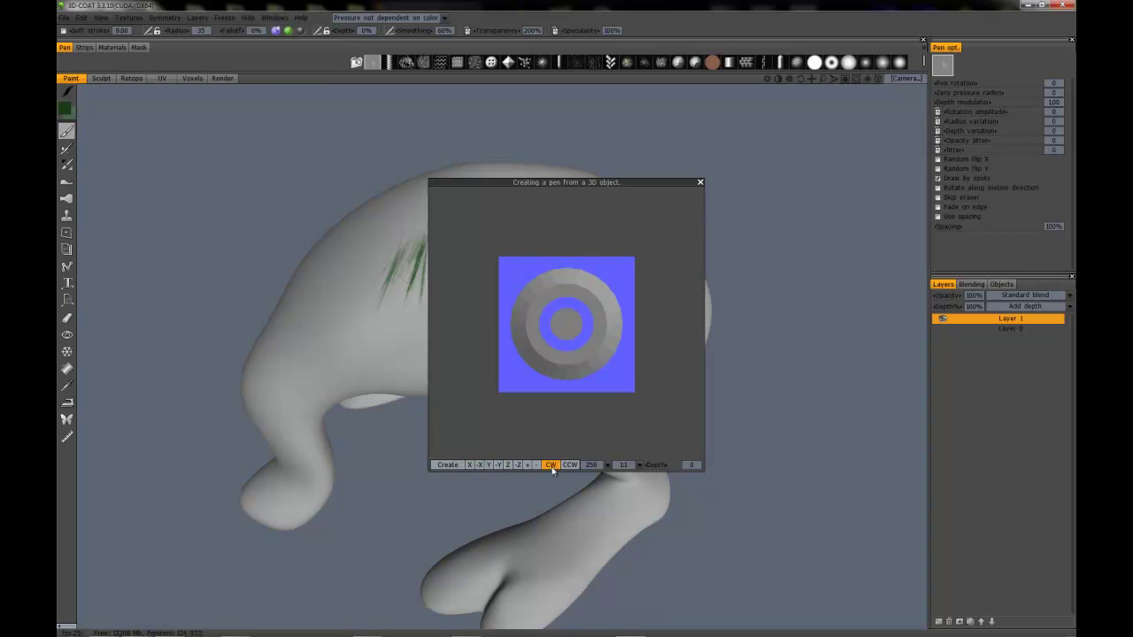
pyautogui.click(500, 466)
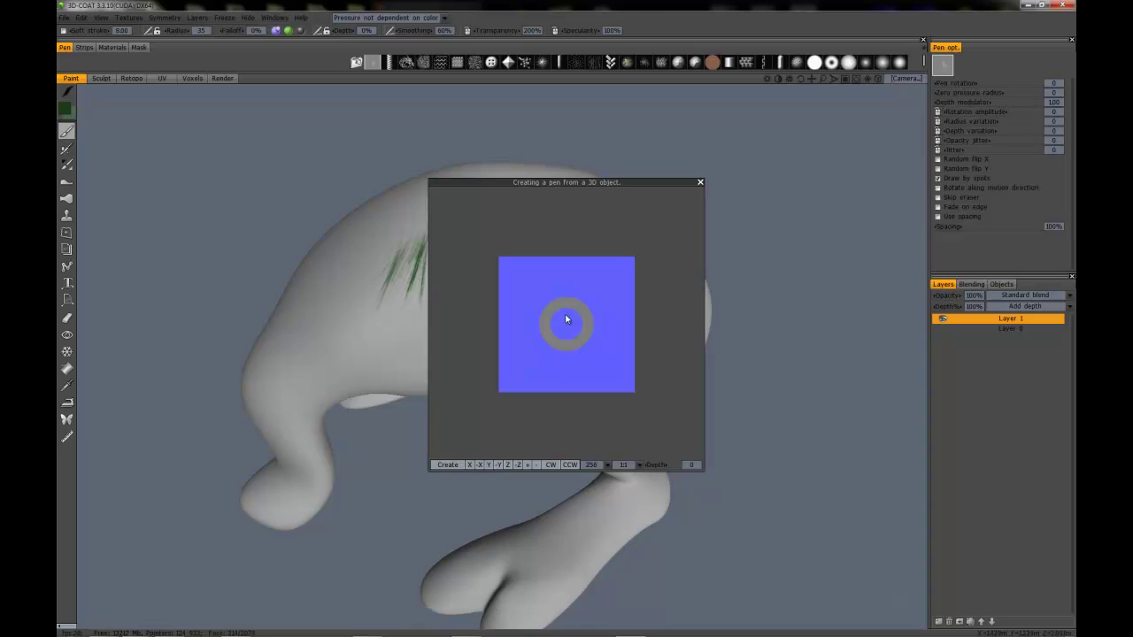
# Step: Set the resolution of the new pen to 512
pyautogui.click(591, 465)
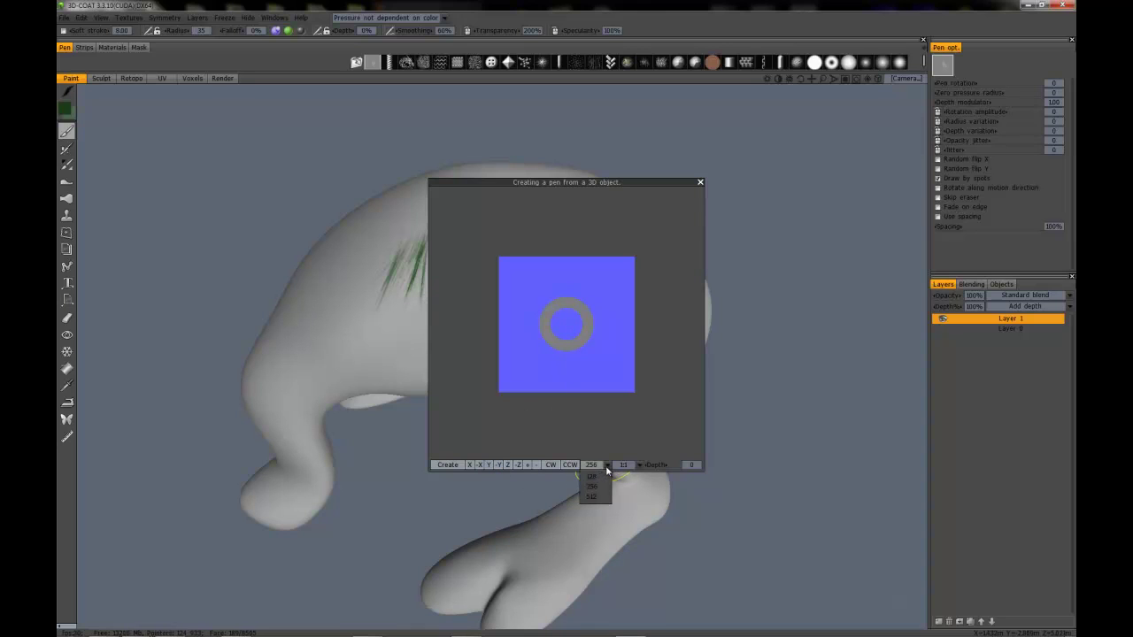
pyautogui.click(595, 488)
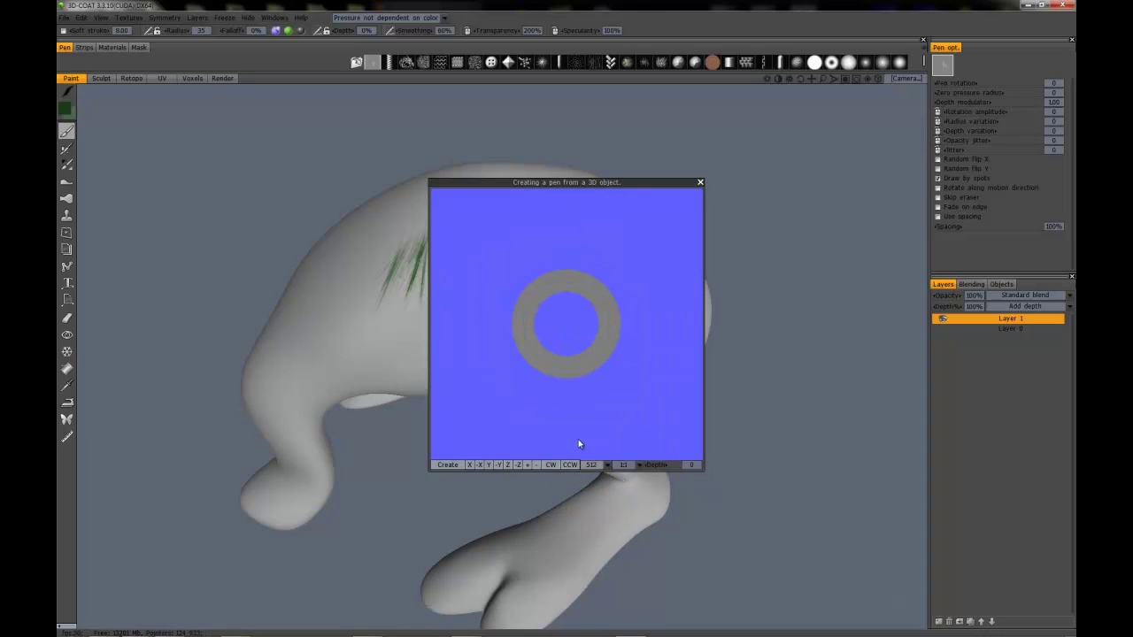
pyautogui.click(608, 466)
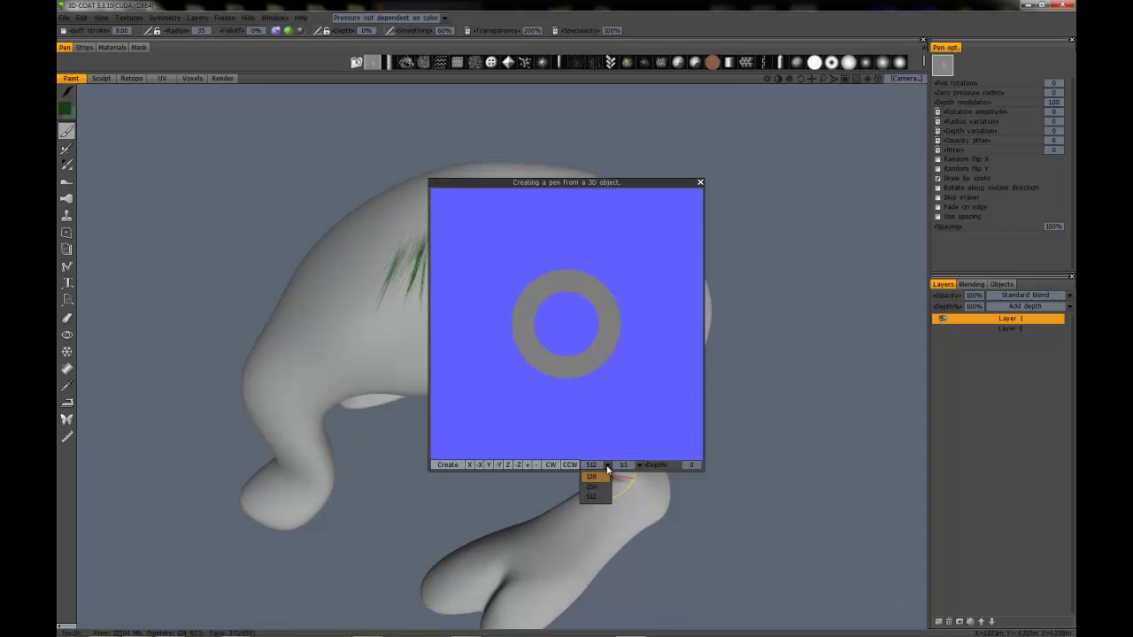
pyautogui.click(607, 469)
# Step: Try a 1:2 aspect ratio for the pen and return it to 1:1
pyautogui.click(639, 468)
pyautogui.click(628, 489)
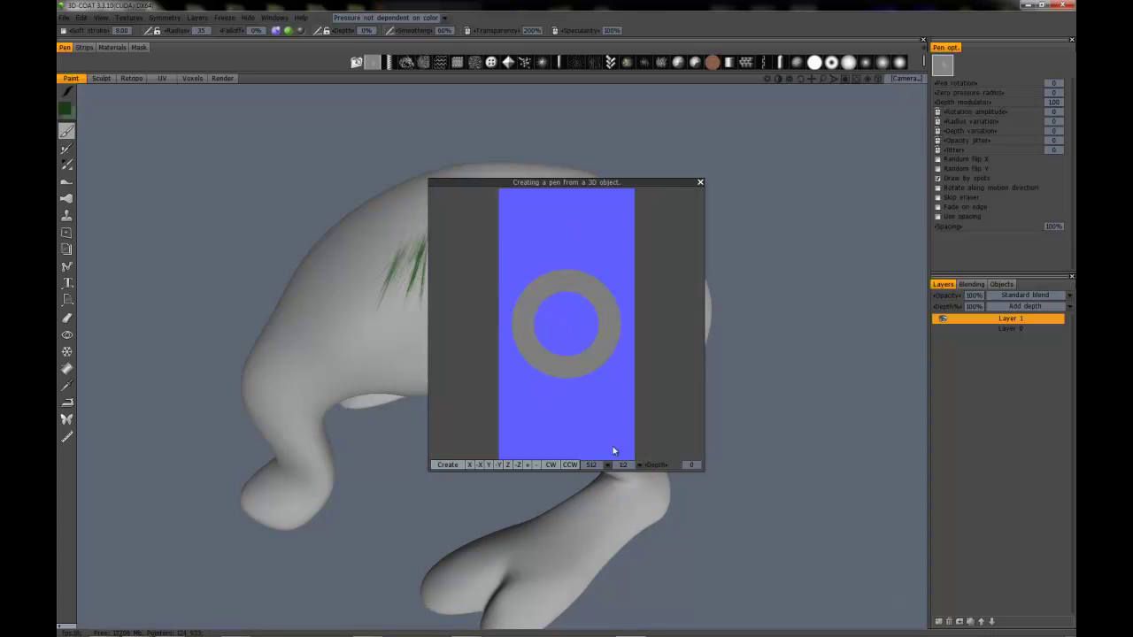
pyautogui.click(623, 465)
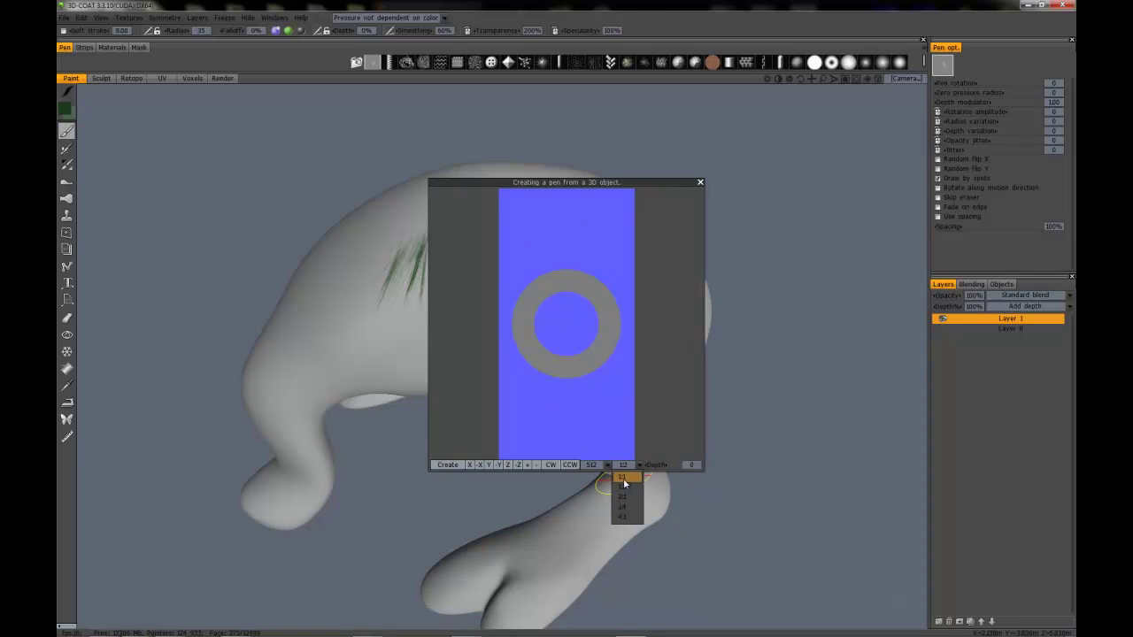
pyautogui.click(622, 479)
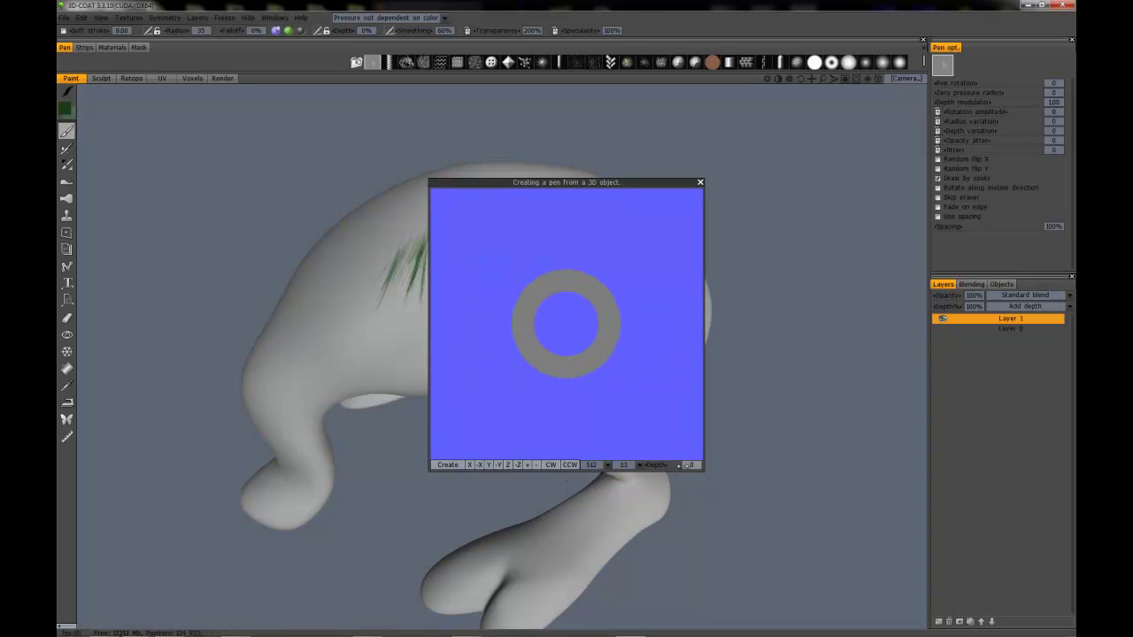
# Step: Adjust the pen's depth to 0.44 and create the pen from the disc object
pyautogui.moveTo(675, 470); pyautogui.dragTo(663, 469)
pyautogui.click(693, 467)
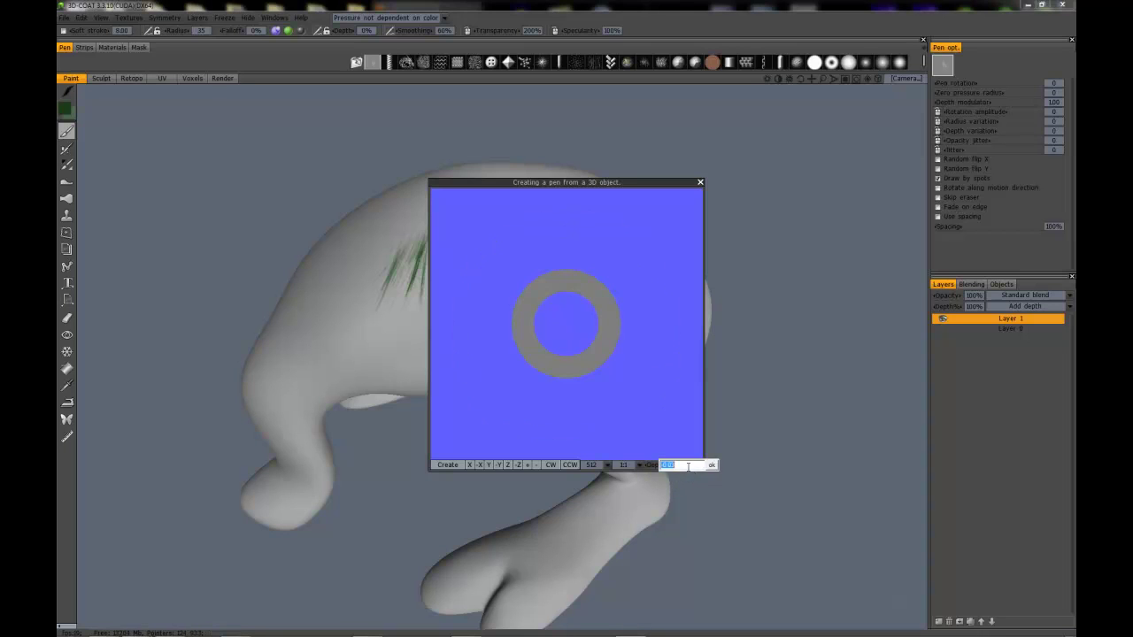
pyautogui.click(710, 470)
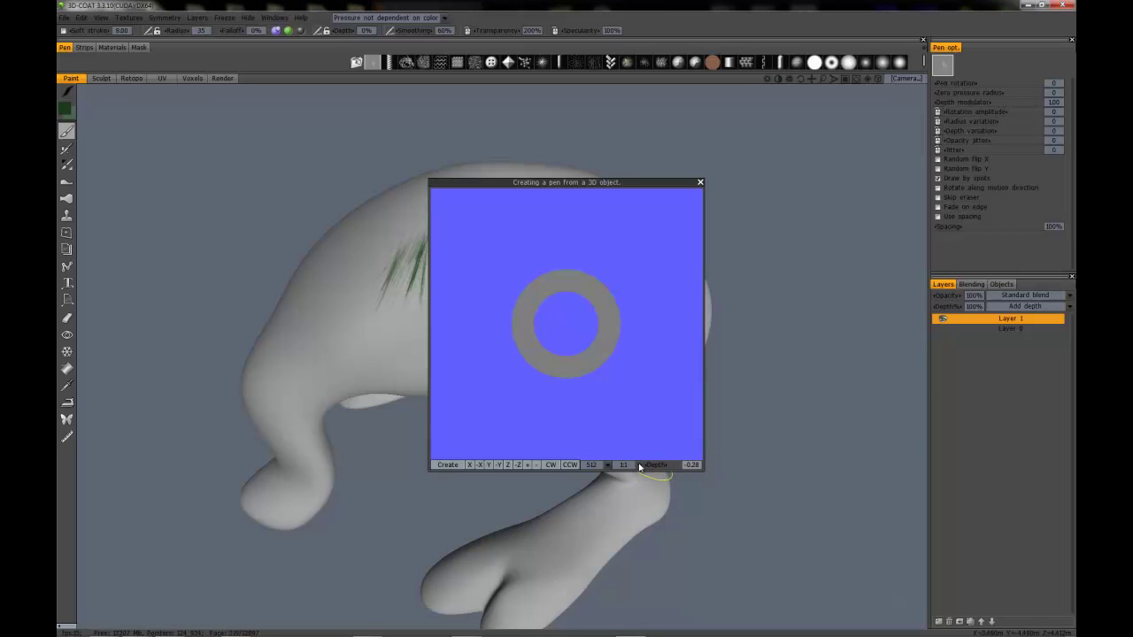
pyautogui.moveTo(655, 466); pyautogui.dragTo(684, 470)
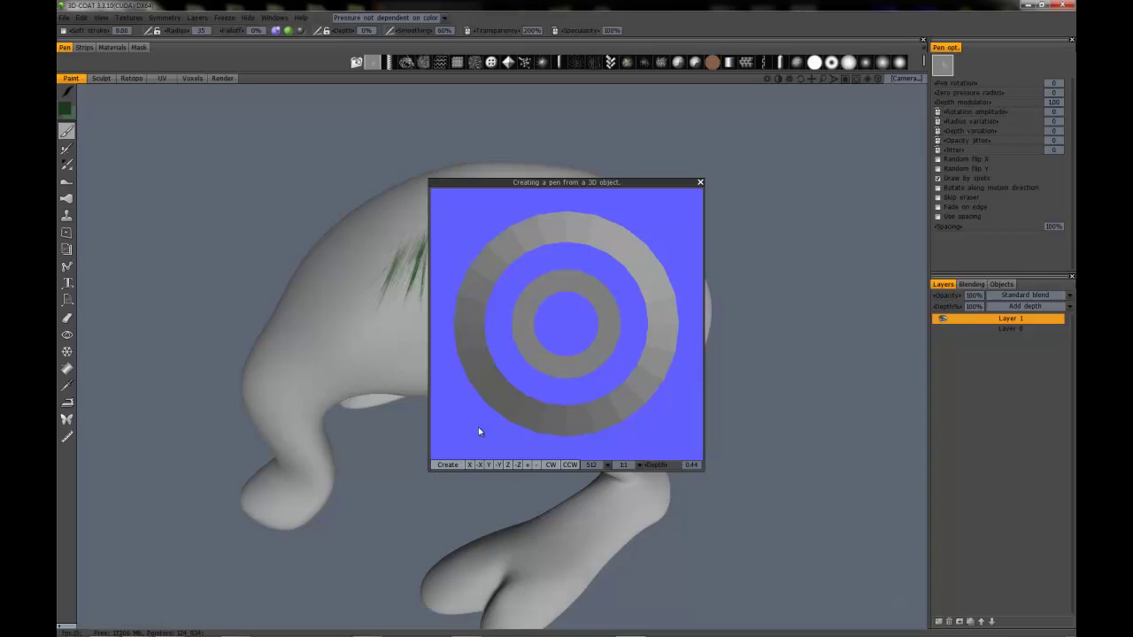
pyautogui.click(447, 465)
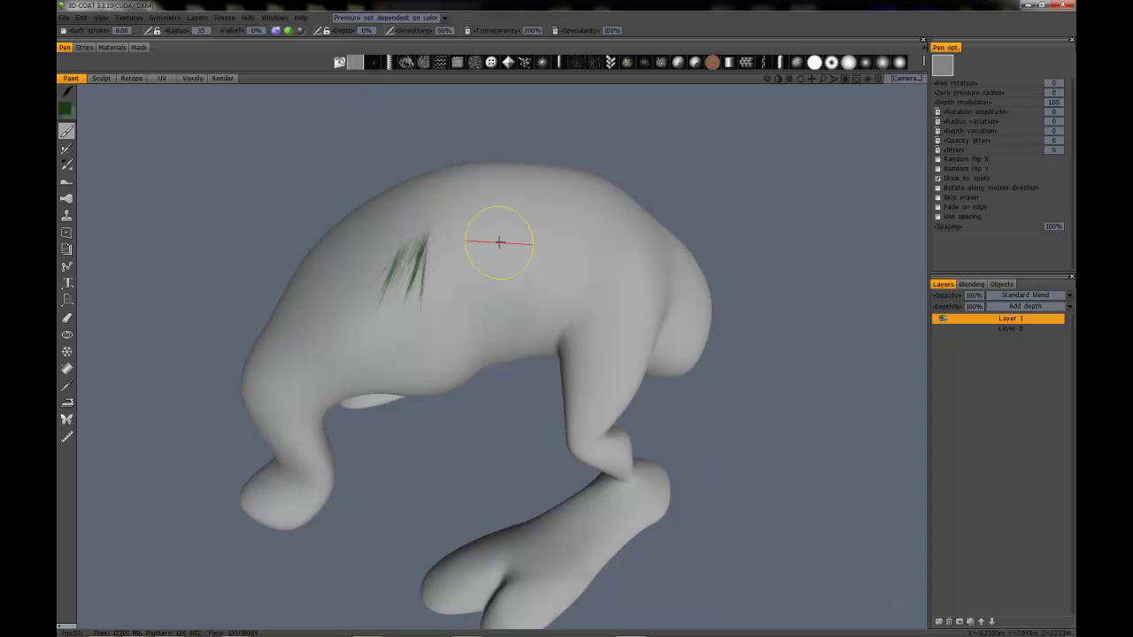
# Step: Try two freehand strokes with the new disc pen on the model's body and undo both
pyautogui.moveTo(498, 240)
pyautogui.mouseDown()
pyautogui.moveTo(558, 254)
pyautogui.moveTo(560, 229)
pyautogui.mouseUp()
pyautogui.moveTo(478, 216)
pyautogui.mouseDown()
pyautogui.moveTo(464, 235)
pyautogui.moveTo(460, 311)
pyautogui.moveTo(416, 349)
pyautogui.mouseUp()
pyautogui.hotkey('ctrl', 'z')
pyautogui.hotkey('ctrl', 'z')
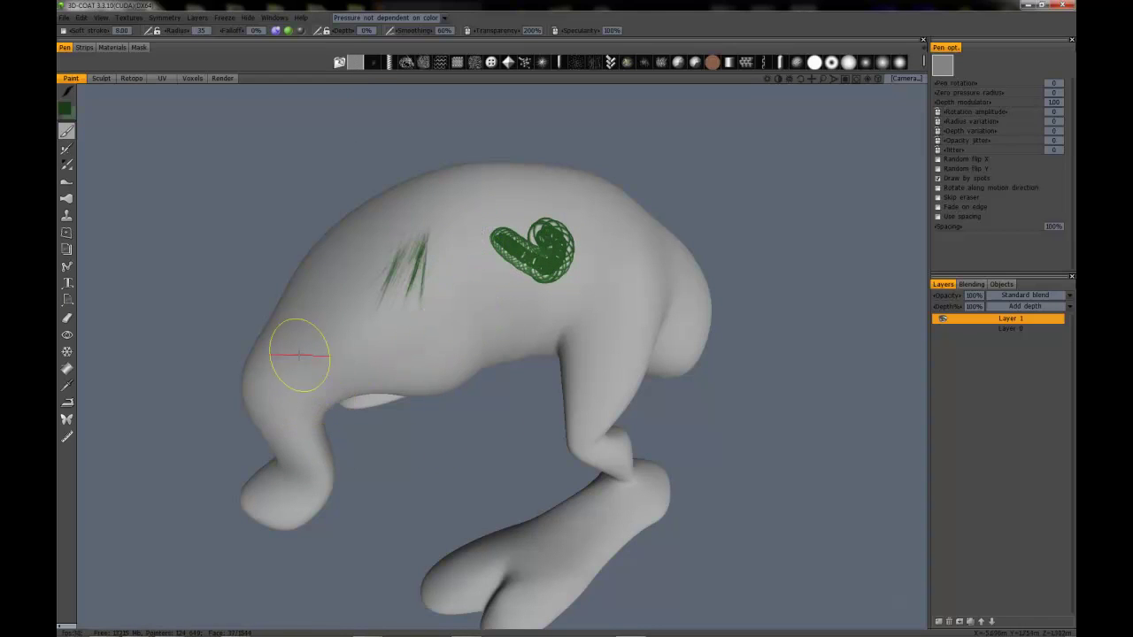
# Step: Switch the drawing mode to a rectangular stamp, place one green disc imprint on the model's side, and inspect it from several angles
pyautogui.click(69, 92)
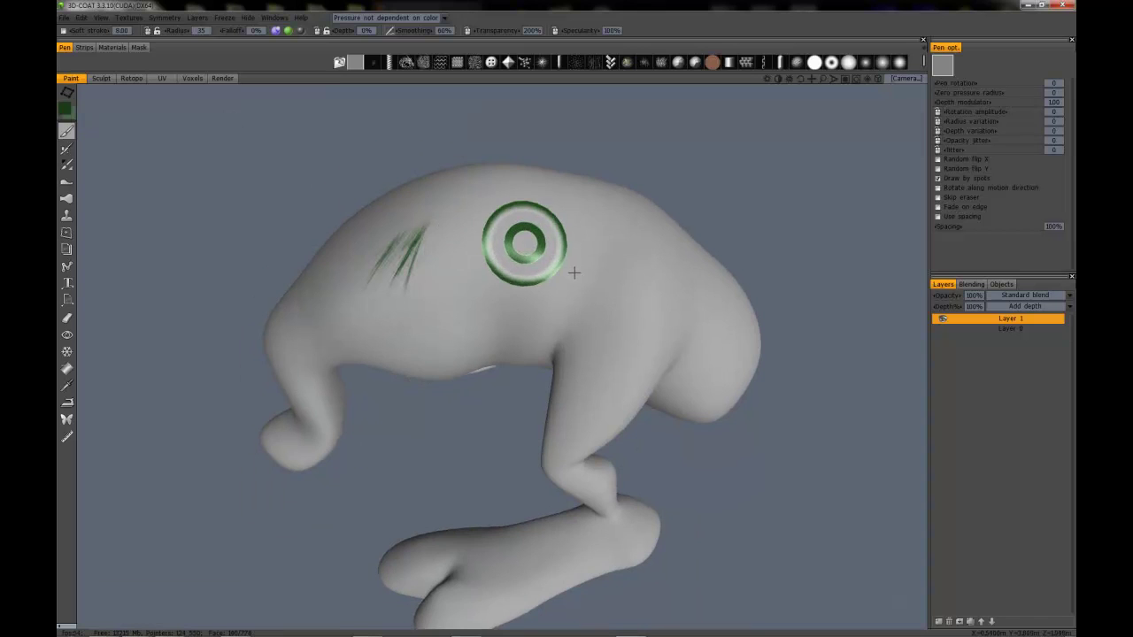
pyautogui.moveTo(557, 185)
pyautogui.keyDown('alt'); pyautogui.mouseDown()
pyautogui.moveTo(523, 219)
pyautogui.moveTo(559, 193)
pyautogui.moveTo(551, 246)
pyautogui.mouseUp(); pyautogui.keyUp('alt')
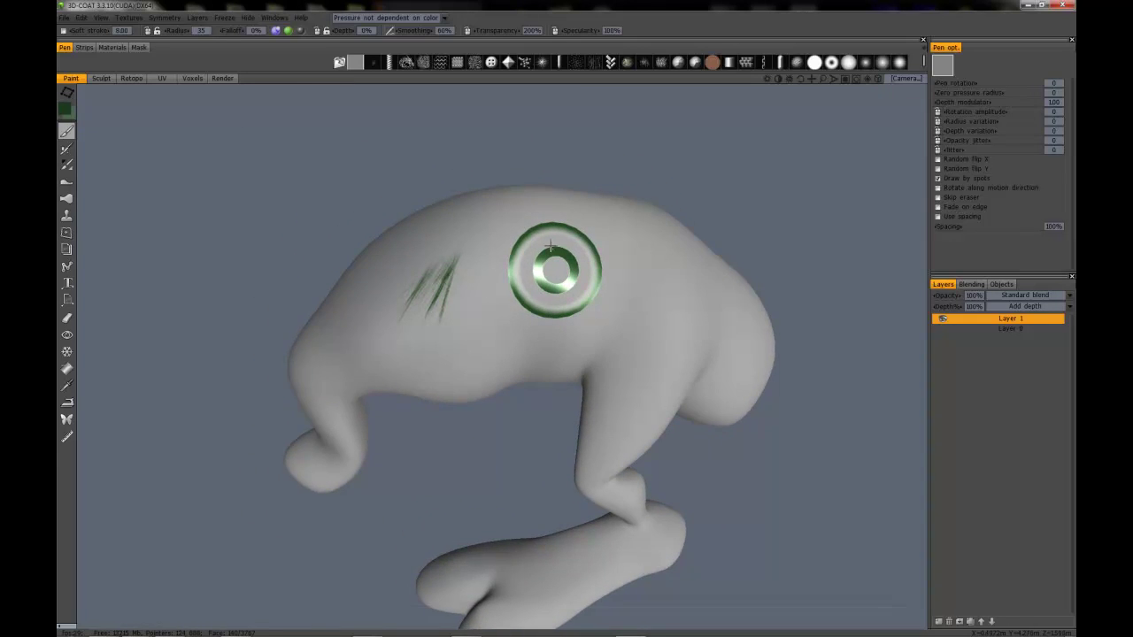
pyautogui.scroll(3, 526, 262)
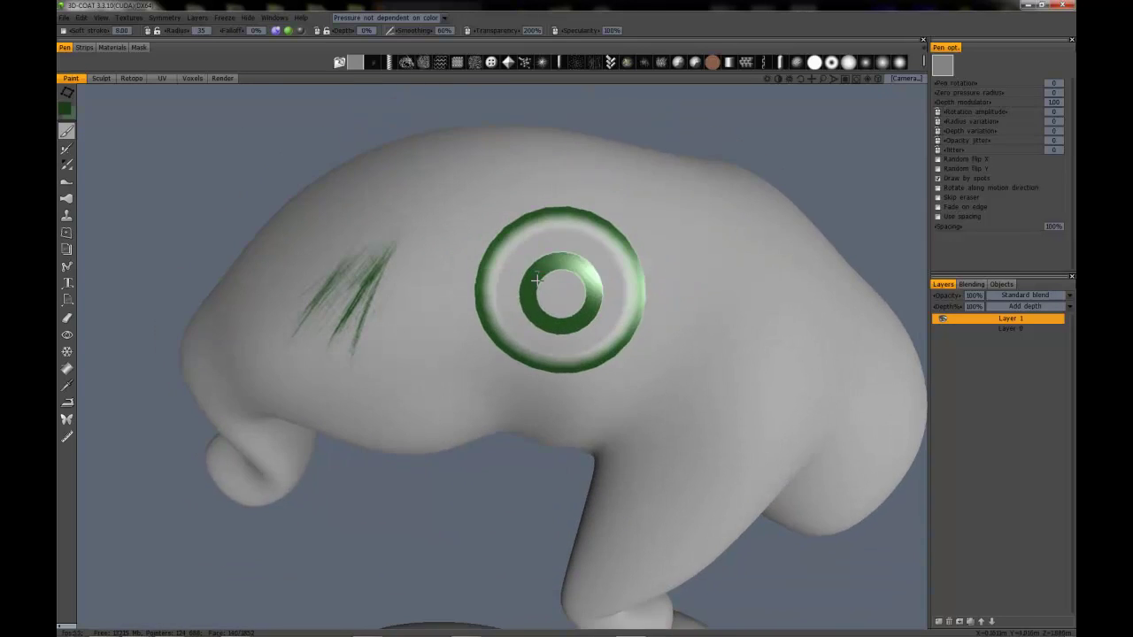
pyautogui.keyDown('alt'); pyautogui.moveTo(511, 257); pyautogui.dragTo(492, 218); pyautogui.keyUp('alt')
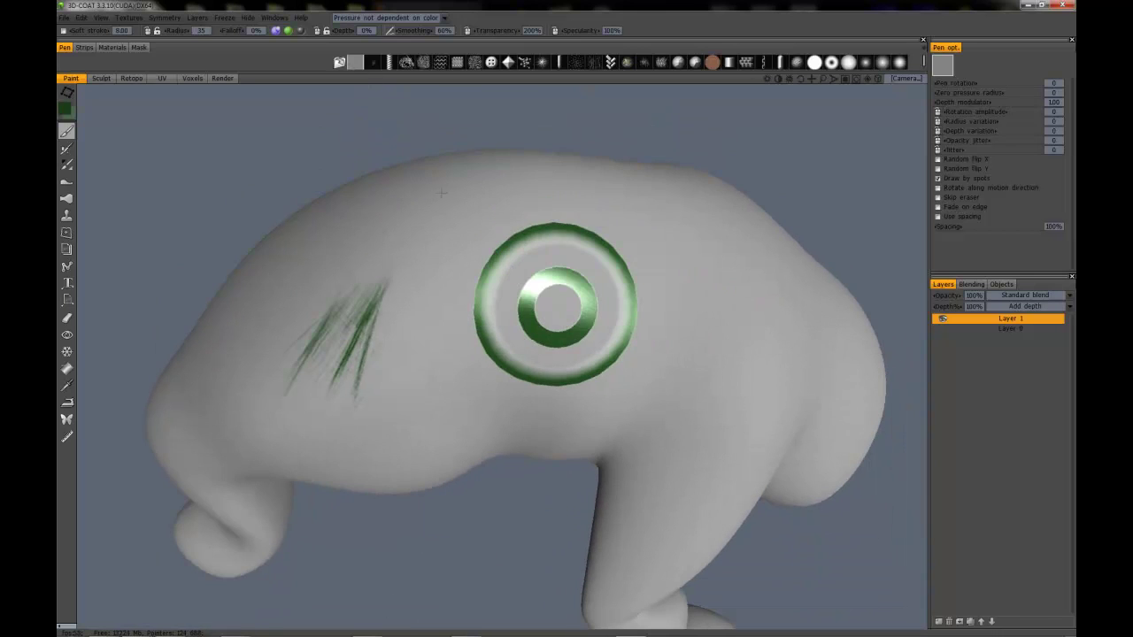
pyautogui.moveTo(483, 268)
pyautogui.keyDown('alt'); pyautogui.mouseDown()
pyautogui.moveTo(524, 276)
pyautogui.moveTo(466, 271)
pyautogui.mouseUp(); pyautogui.keyUp('alt')
pyautogui.keyDown('alt'); pyautogui.moveTo(465, 270); pyautogui.dragTo(528, 373, button='right'); pyautogui.keyUp('alt')
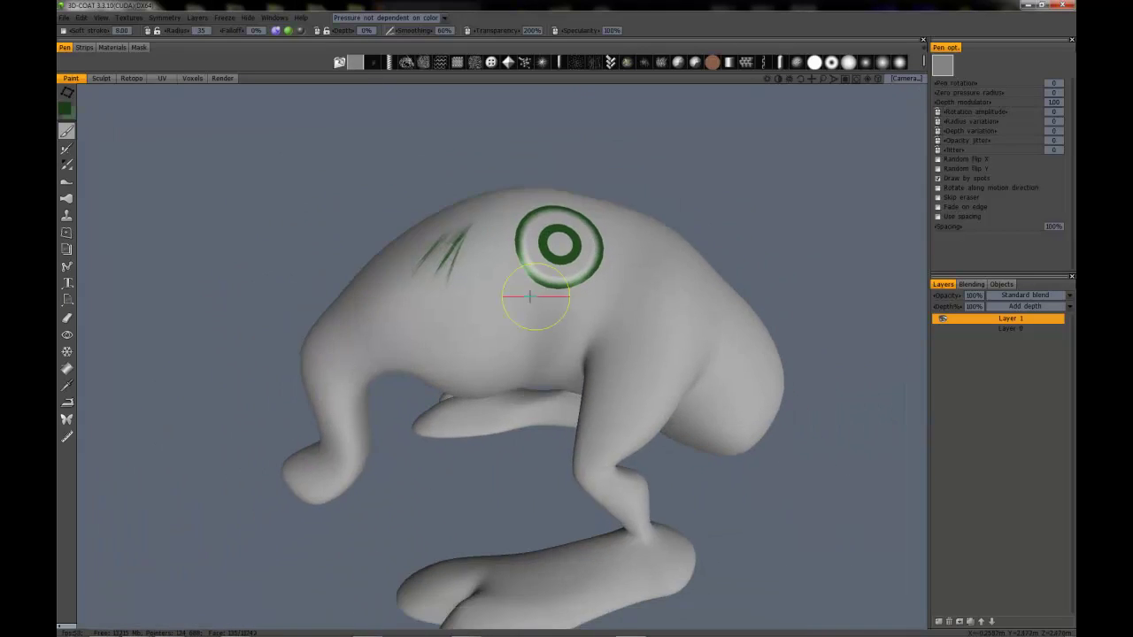